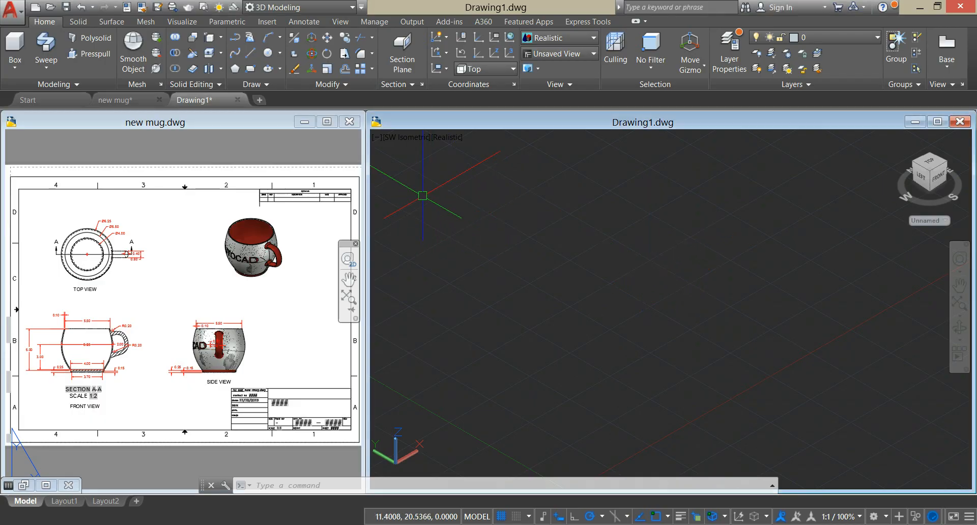
Step: Frame the mug's top view in the reference drawing and set the Drawing1 viewport to the Top view
left_click(80, 272)
scroll(80, 260, "up", 3)
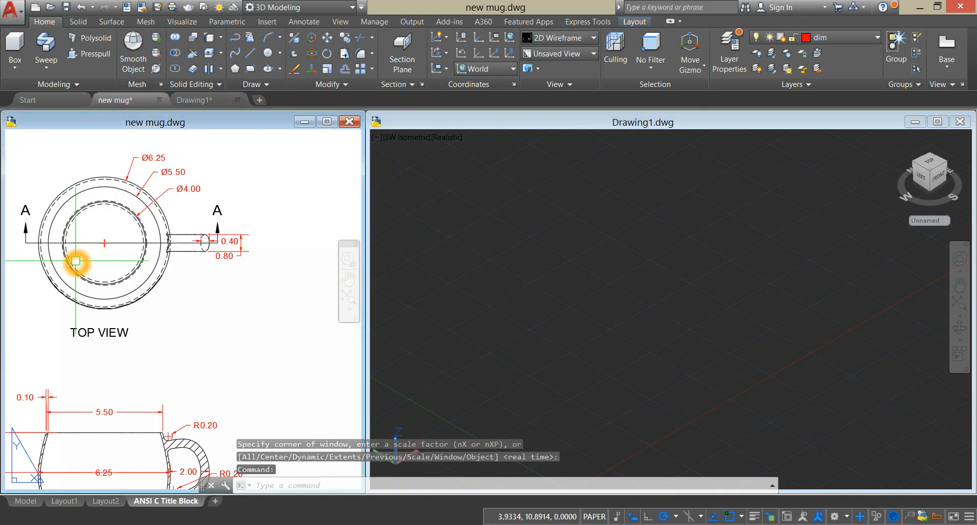
left_click(392, 141)
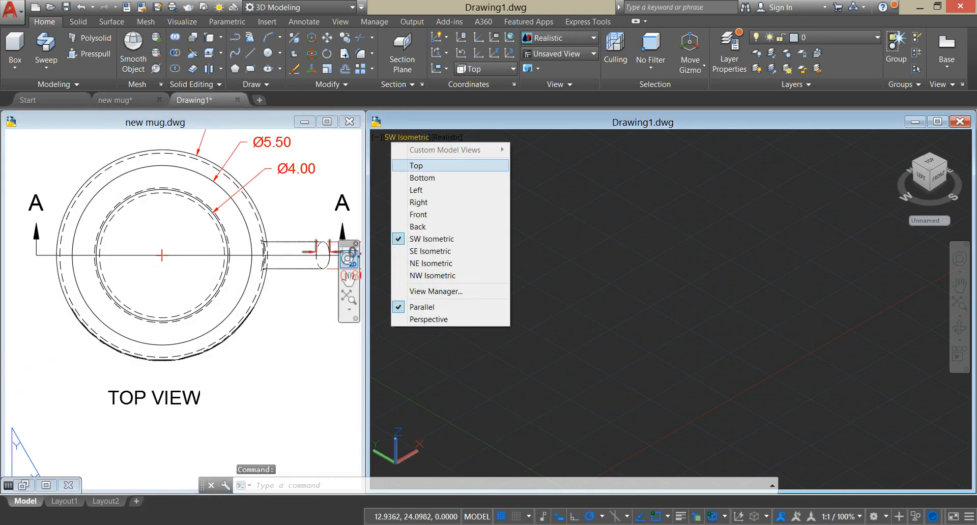
left_click(413, 162)
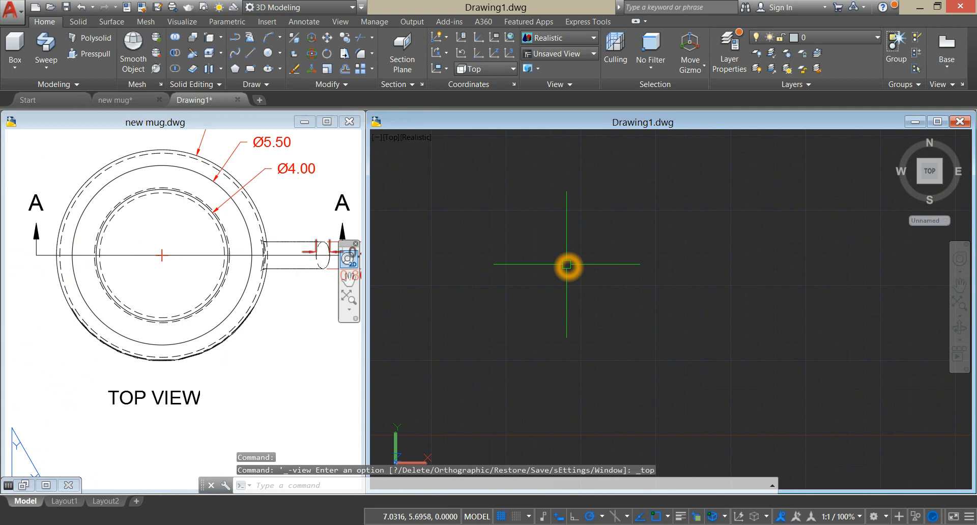
left_click(244, 397)
mouse_move(260, 353)
middle_mouse_down()
mouse_move(244, 397)
mouse_move(226, 394)
middle_mouse_up()
left_click(629, 297)
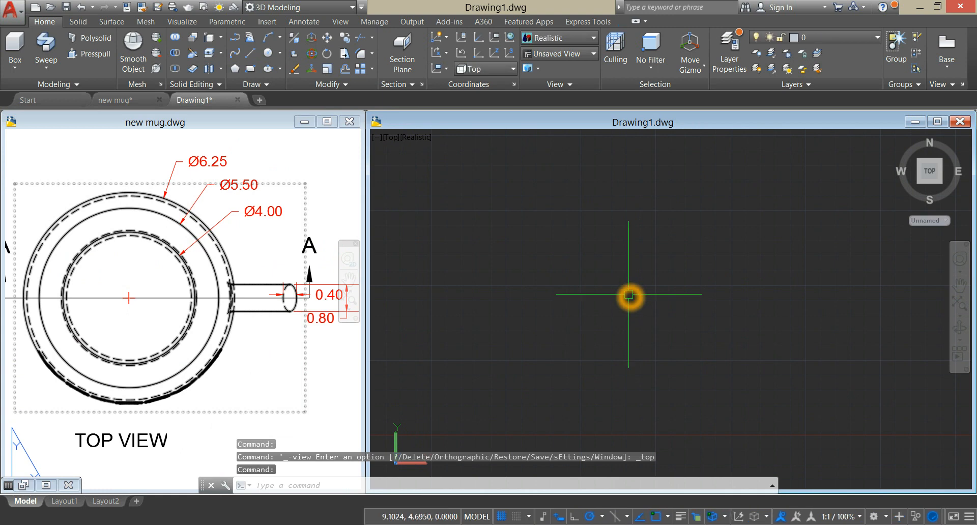
Step: Draw a circle with a diameter of 6.25 in Drawing1 for the mug's widest section
type("C")
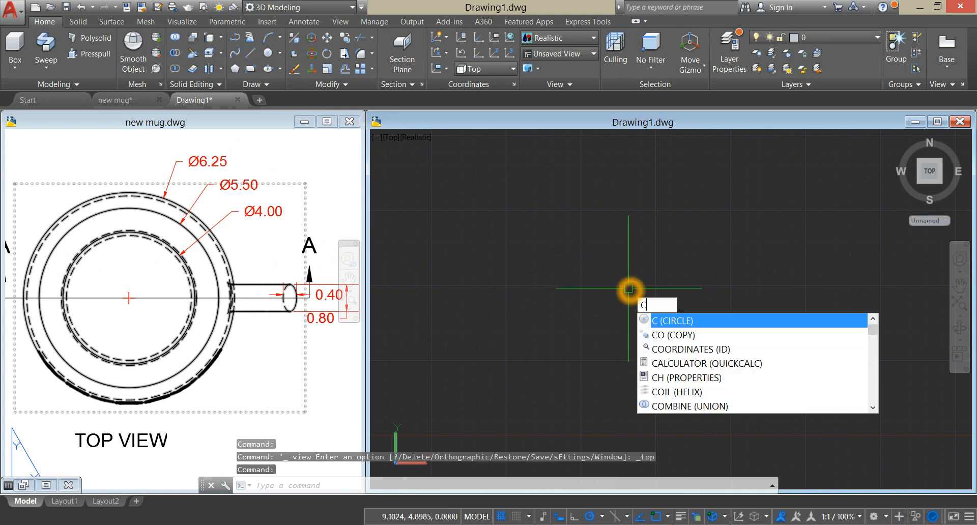
key("Return")
left_click(581, 283)
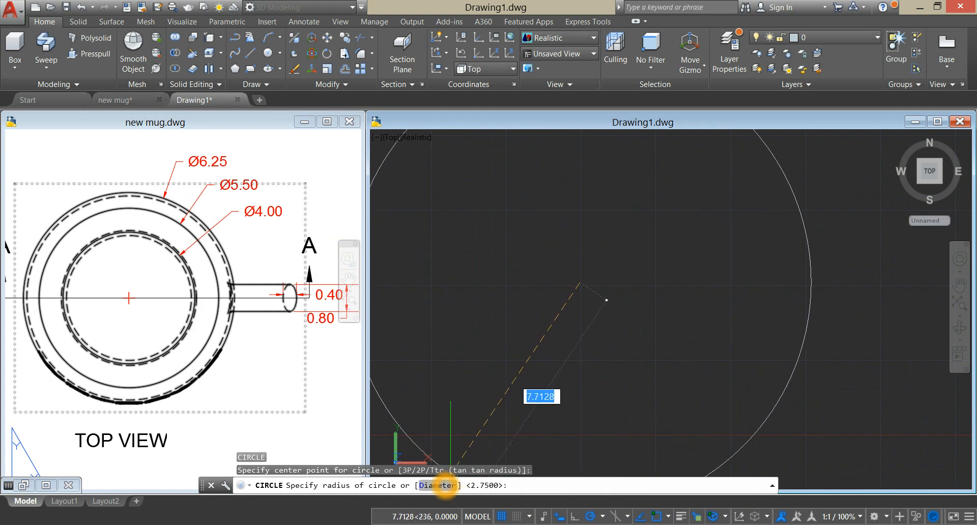
left_click(436, 485)
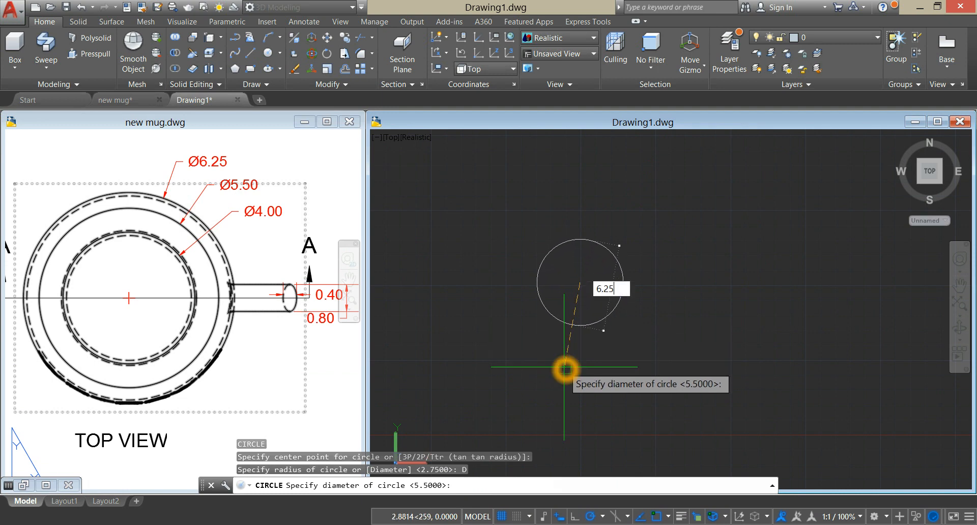
type("6.25")
left_click(566, 368)
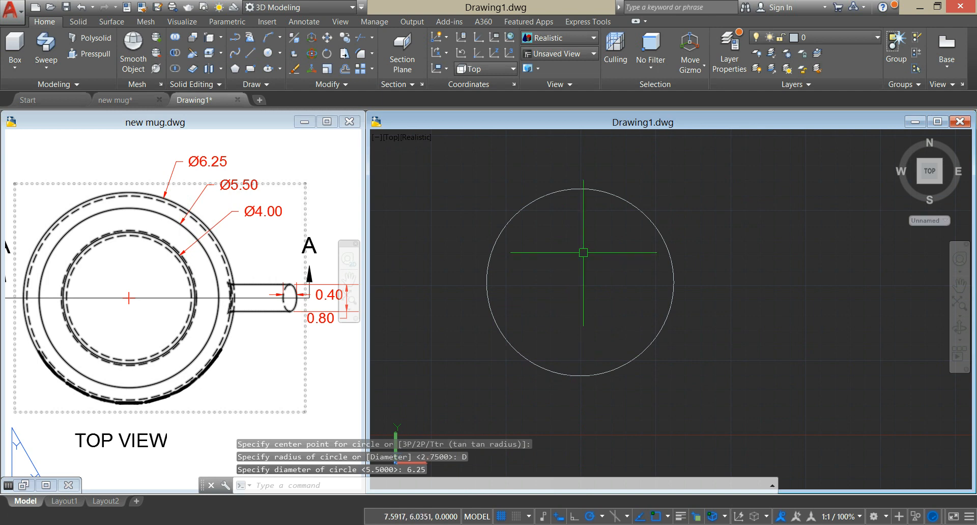
Step: Draw a circle with a diameter of 5.5 concentric with the 6.25 circle
right_click(584, 253)
left_click(609, 260)
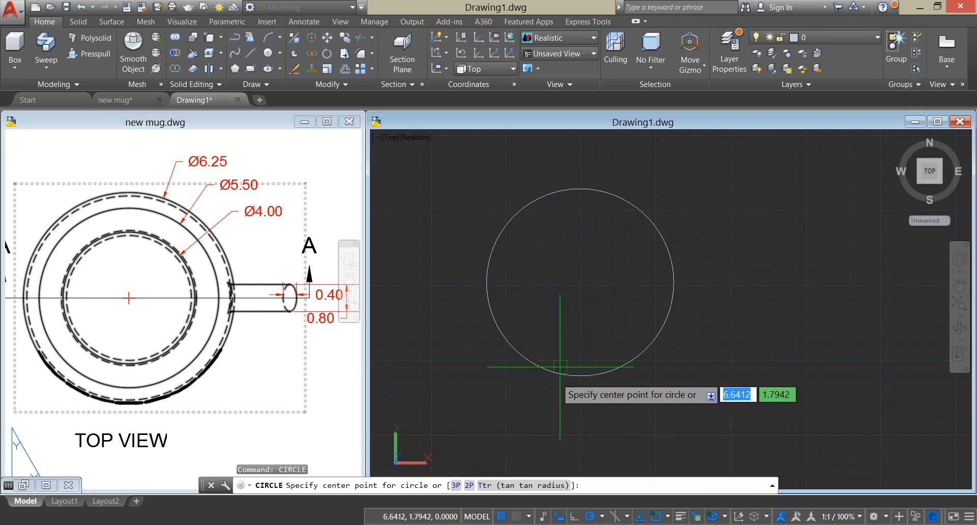
left_click(565, 278)
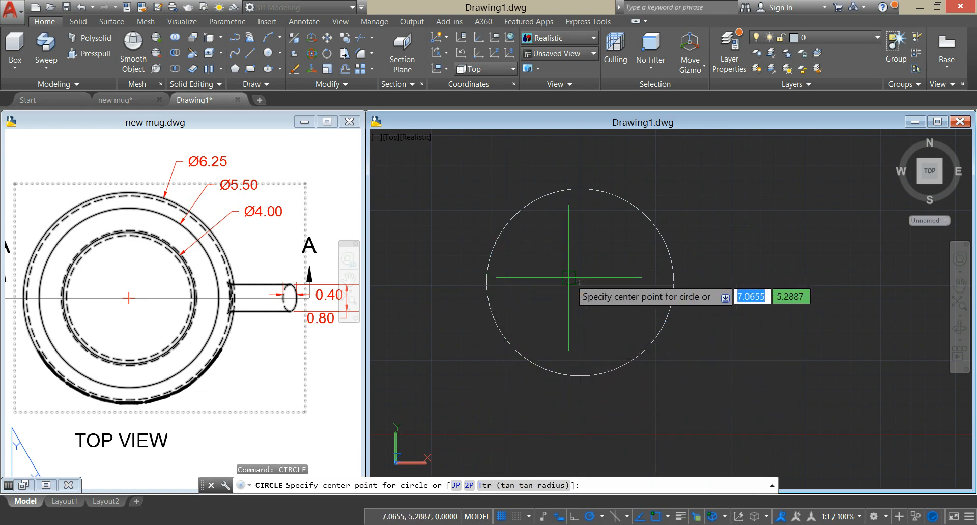
left_click(448, 487)
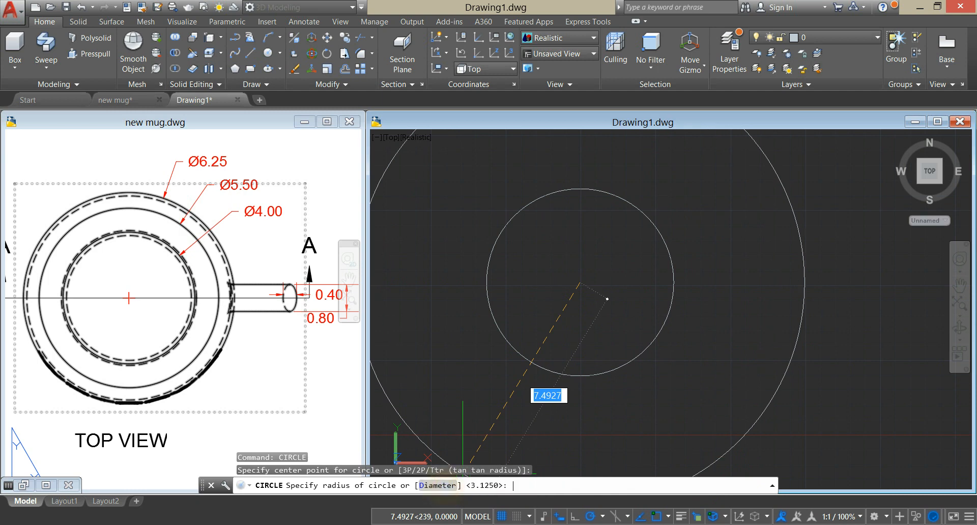
left_click(444, 486)
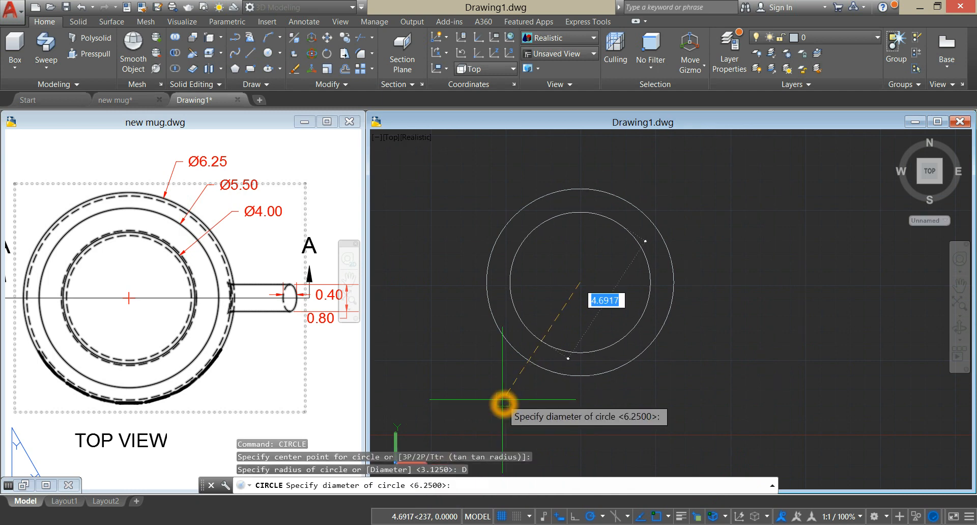
key("Return")
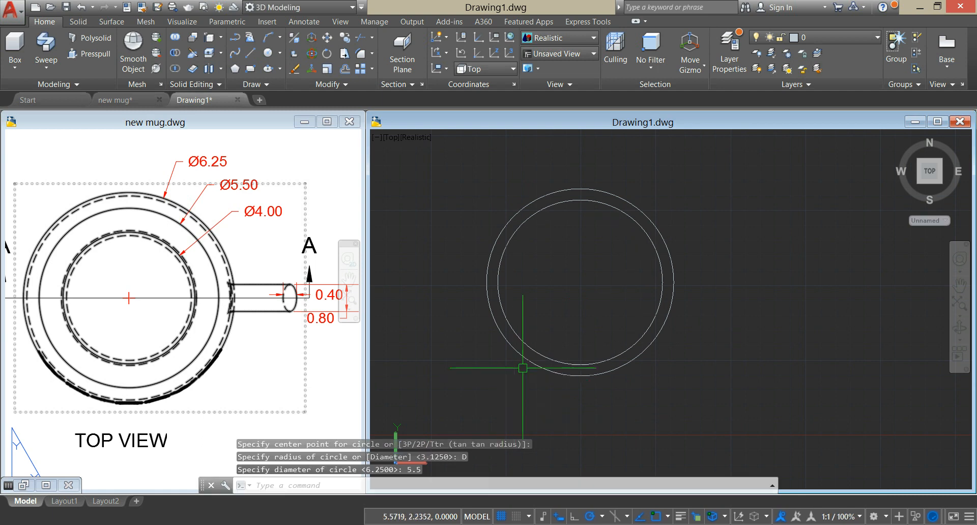
Step: Draw a third concentric circle with a diameter of 4 for the mug's base
right_click(562, 264)
left_click(580, 274)
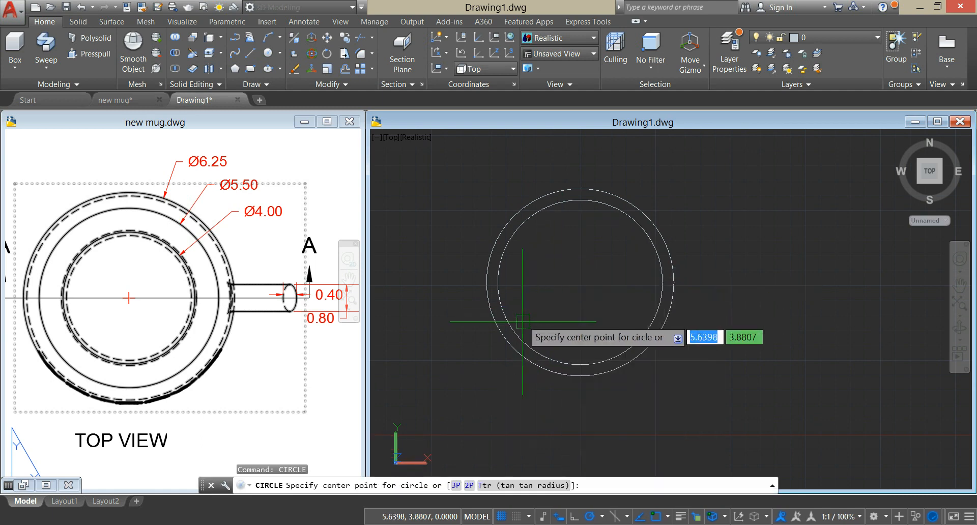
left_click(577, 286)
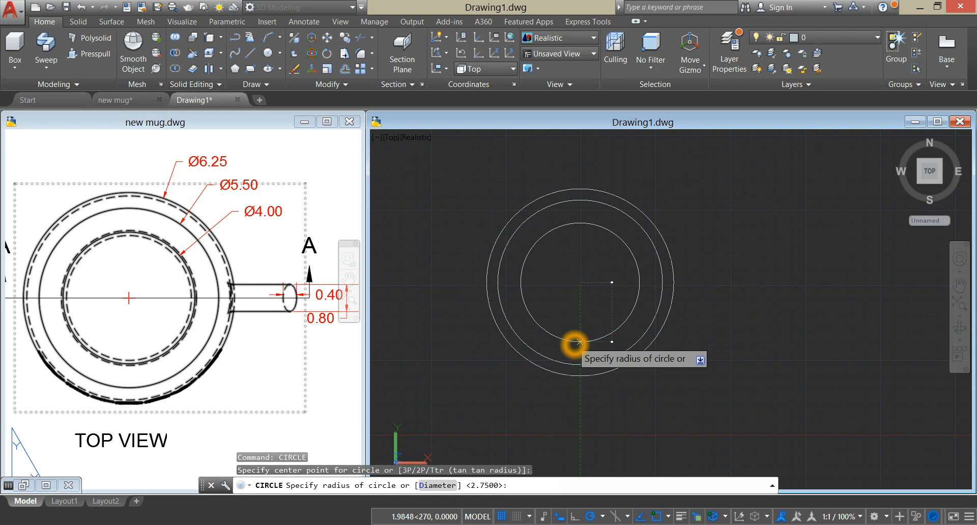
type("D")
key("Return")
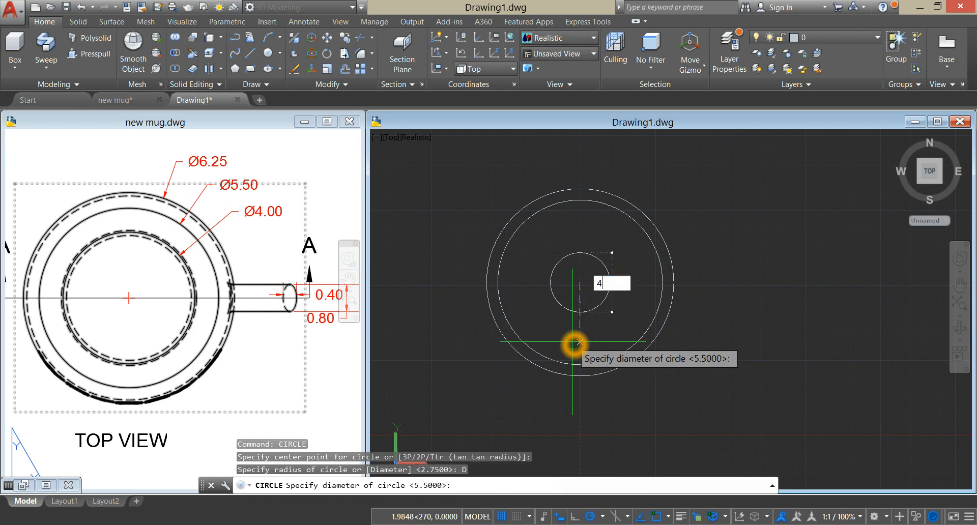
type("4")
key("Return")
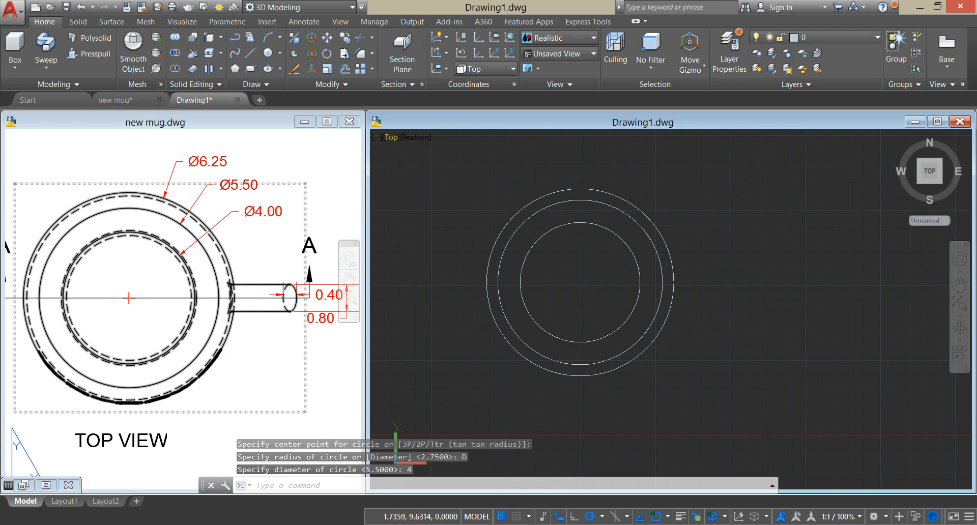
Step: Switch Drawing1 to the SW Isometric view and frame the mug's front section view in the reference drawing
left_click(391, 137)
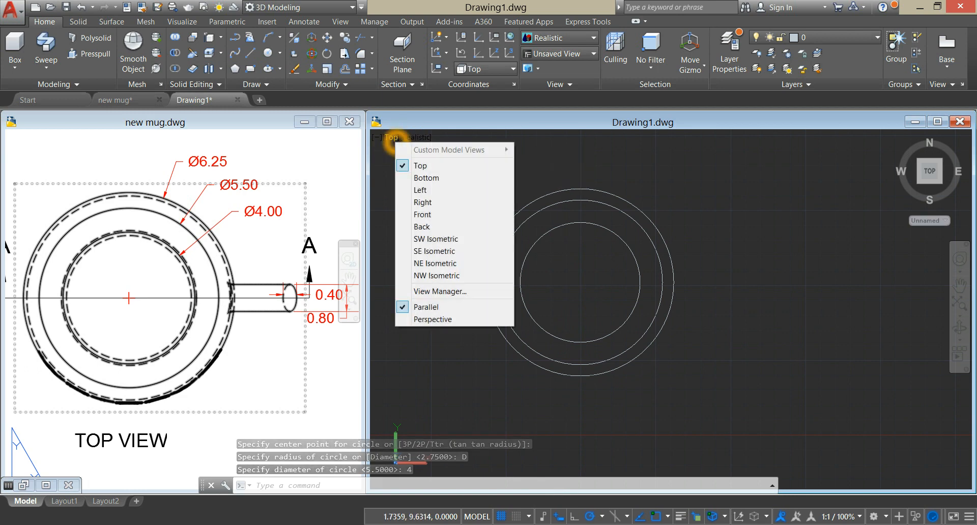
left_click(438, 239)
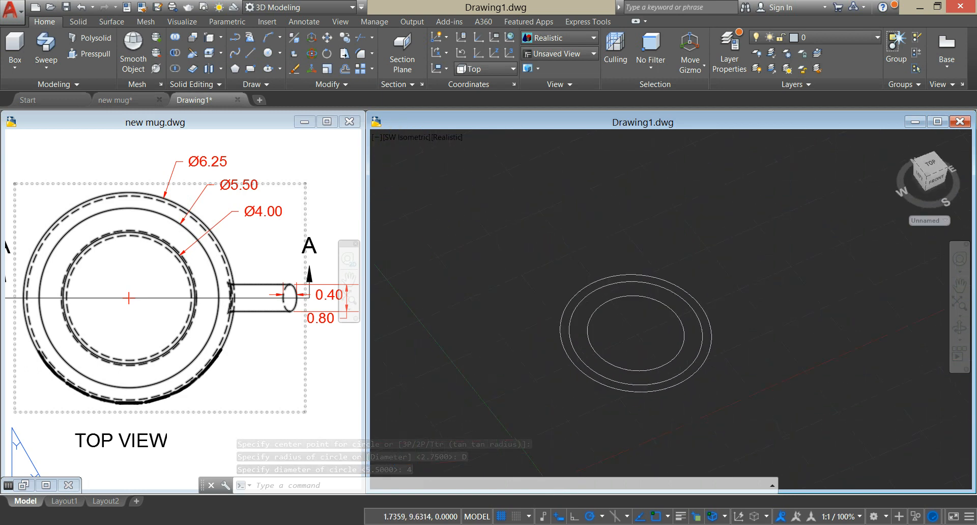
middle_click_drag(565, 249, 586, 255)
middle_click_drag(589, 316, 536, 236)
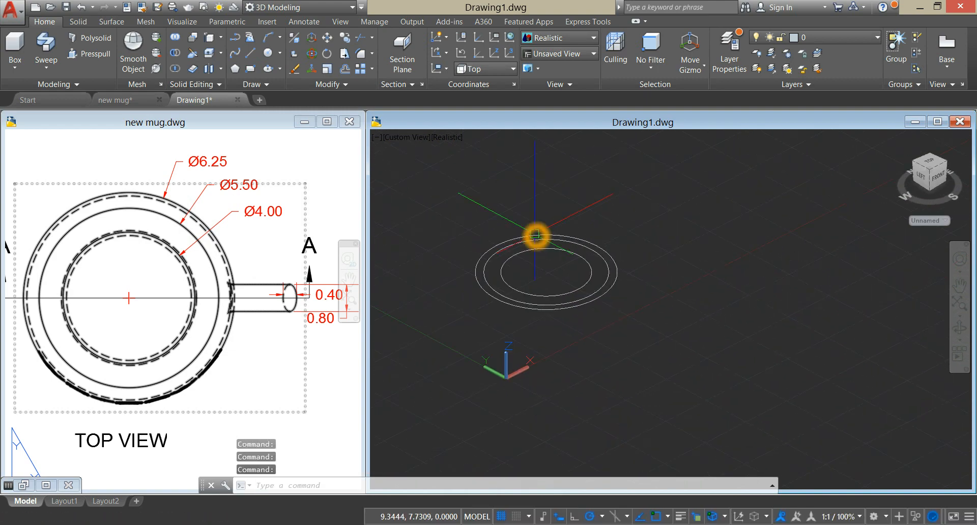
left_click(248, 406)
scroll(241, 397, "down", 2)
mouse_move(242, 396)
middle_mouse_down()
mouse_move(249, 257)
mouse_move(270, 203)
middle_mouse_up()
scroll(227, 336, "up", 2)
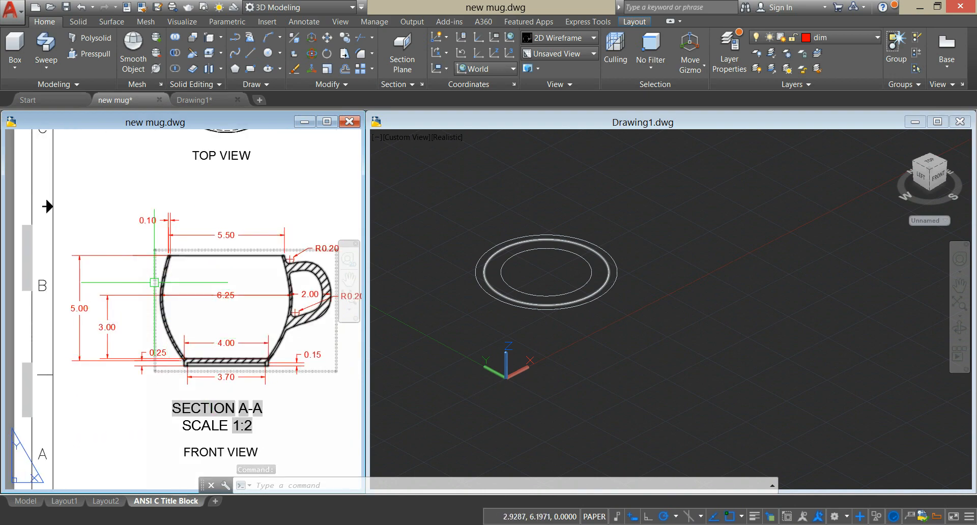
left_click(81, 306)
left_click(621, 229)
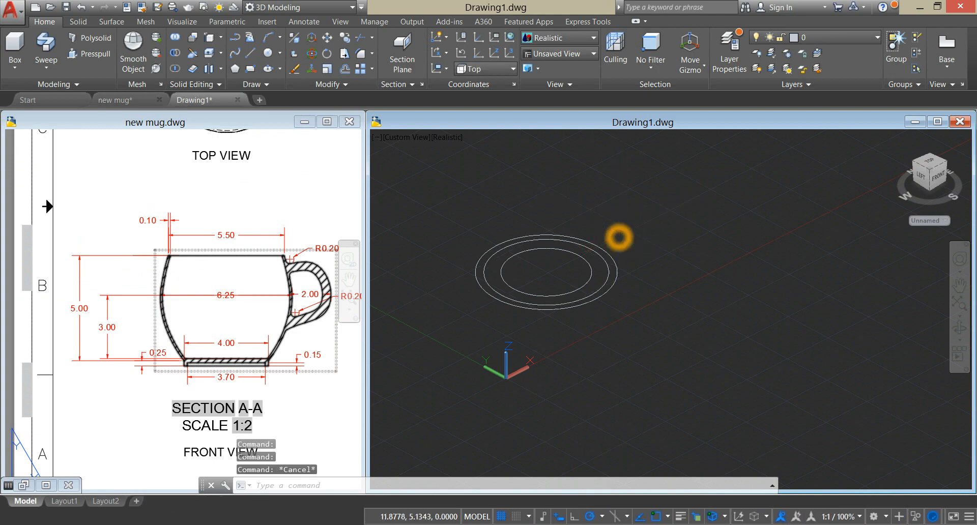
Step: Move the 5.5 diameter circle 5 units straight up along the Z axis from its center
scroll(617, 236, "up", 4)
middle_click_drag(613, 245, 734, 233)
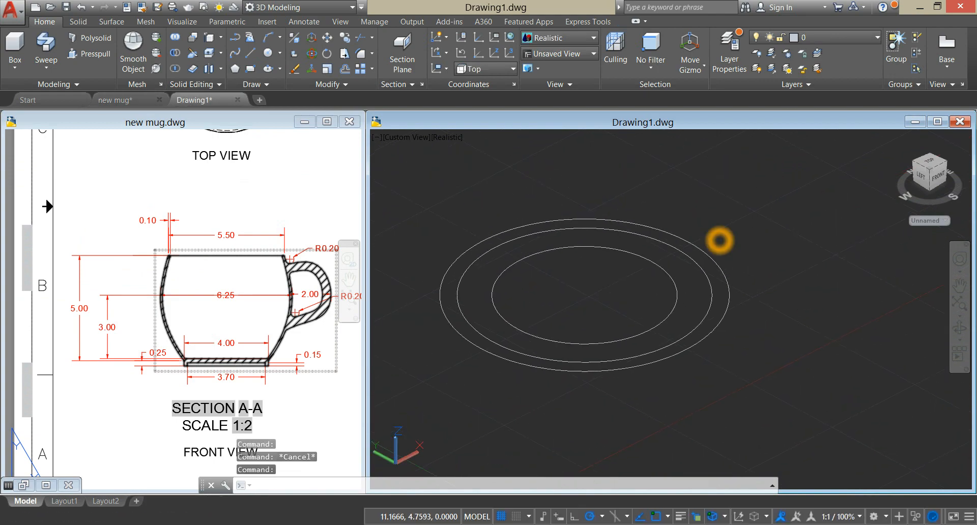
left_click(690, 257)
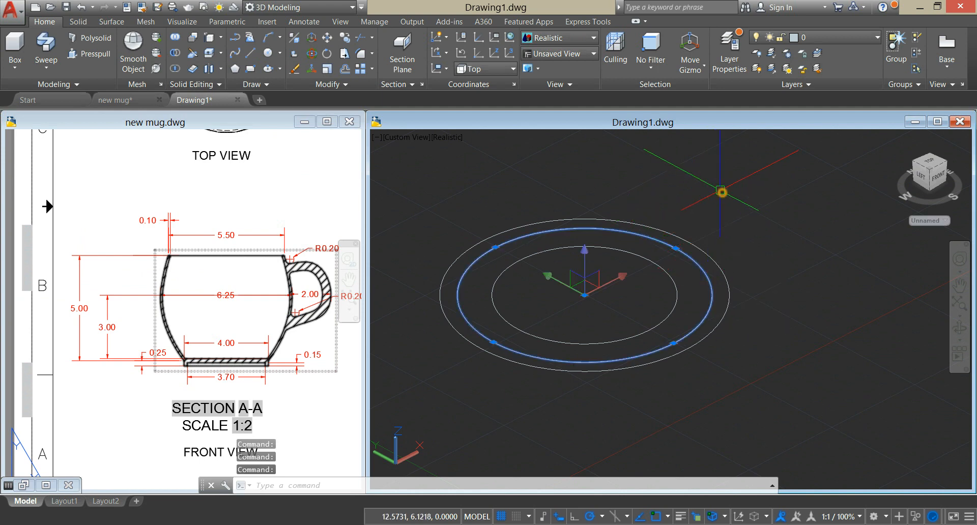
right_click(722, 192)
left_click(728, 272)
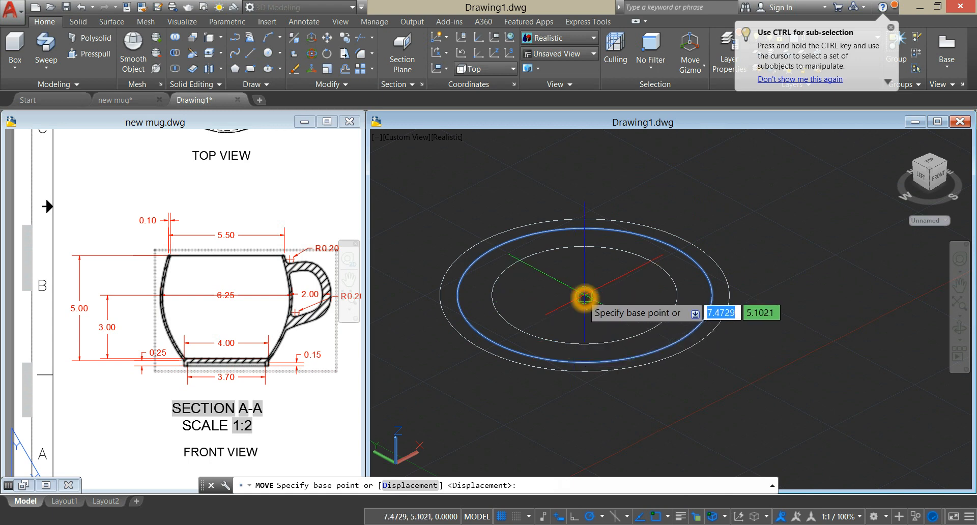
left_click(584, 298)
middle_click_drag(584, 296, 584, 268, "shift")
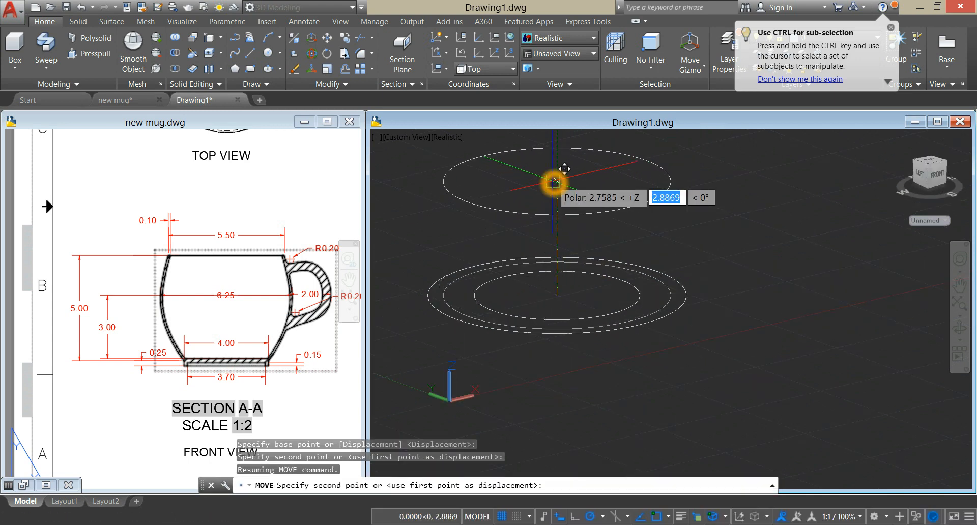
type("5")
key("Return")
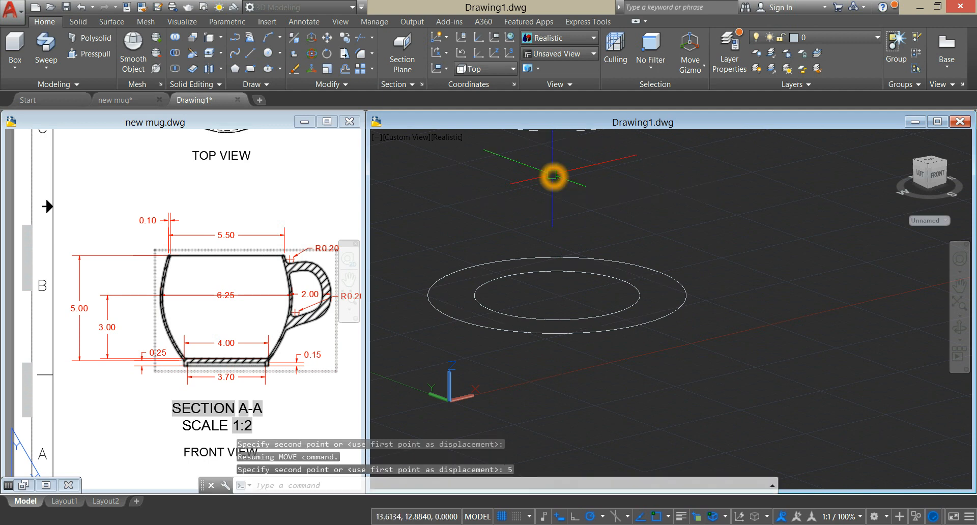
Step: Move the outer 6.25 diameter circle 3 units straight up along the Z axis
scroll(639, 244, "down", 3)
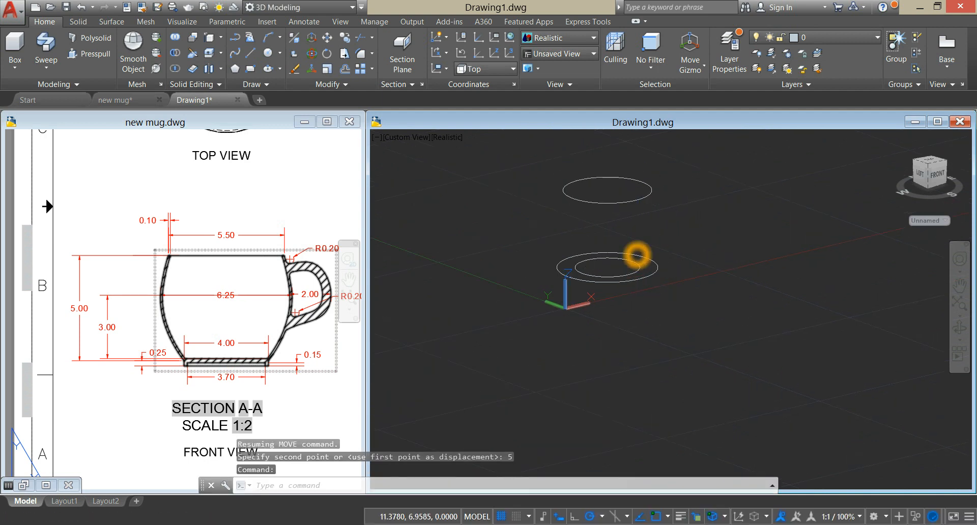
middle_click_drag(674, 253, 639, 263, "shift")
scroll(644, 261, "up", 2)
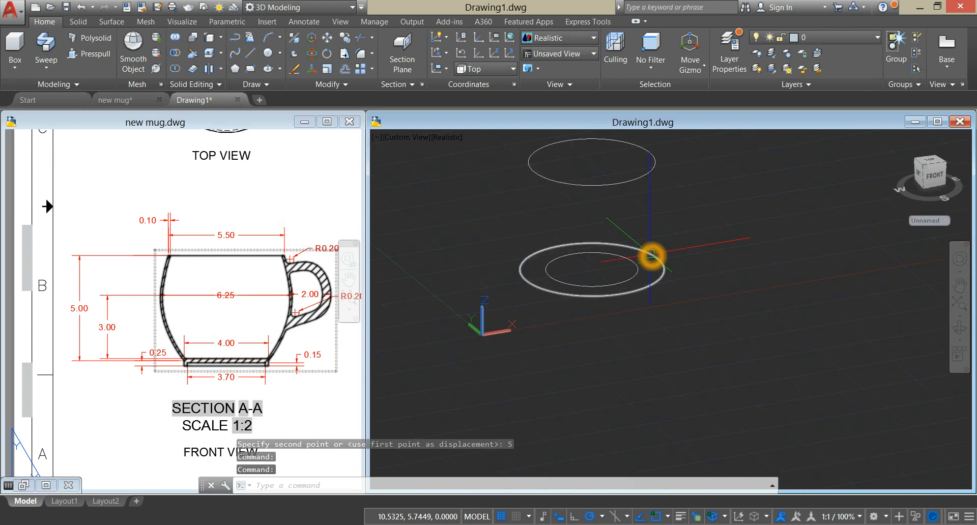
left_click(652, 258)
right_click(693, 217)
left_click(722, 297)
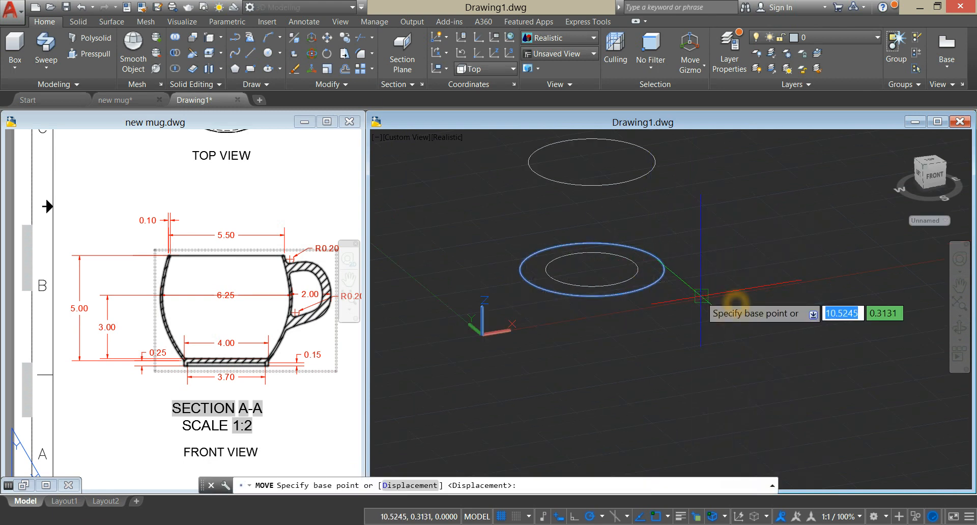
left_click(746, 291)
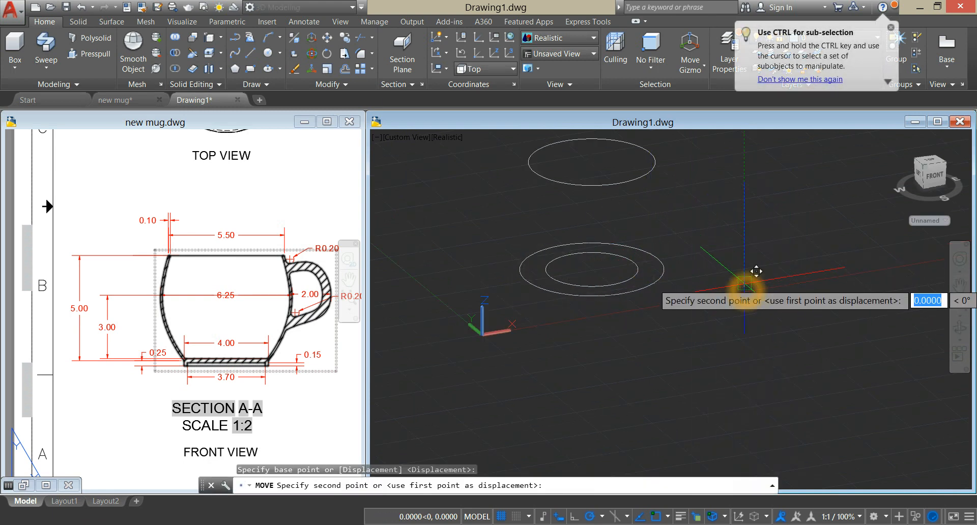
left_click(744, 242)
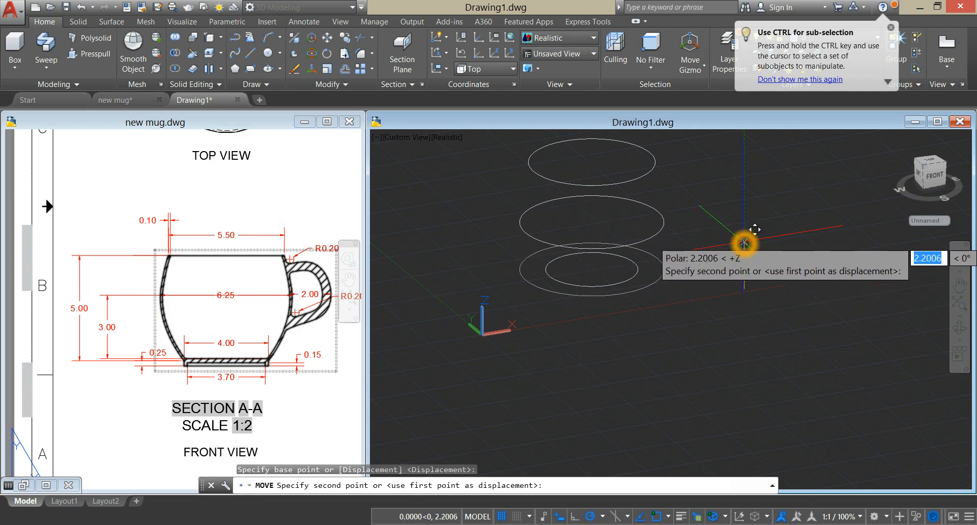
key("Return")
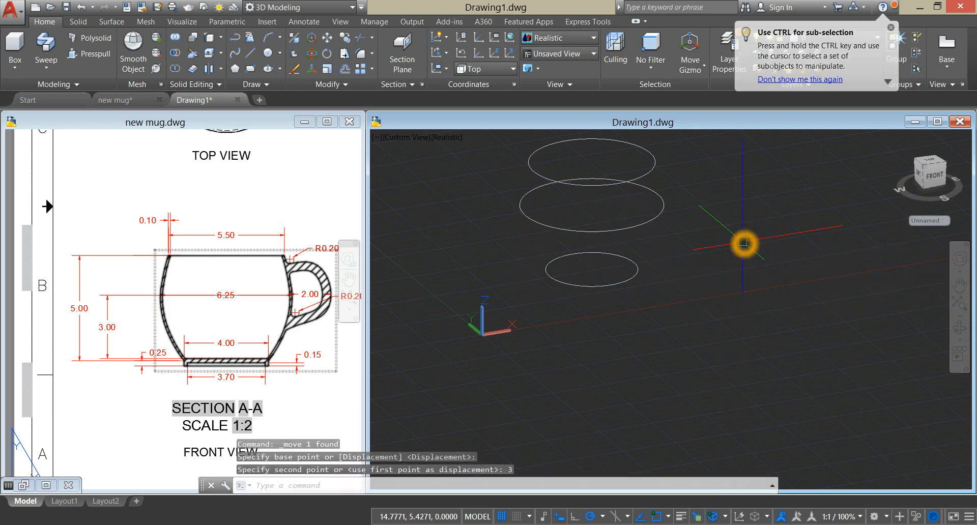
Step: Loft a solid through the 5.5, 6.25 and 4 diameter circles in top-to-bottom order, using cross sections only
middle_click_drag(739, 185, 730, 240, "shift")
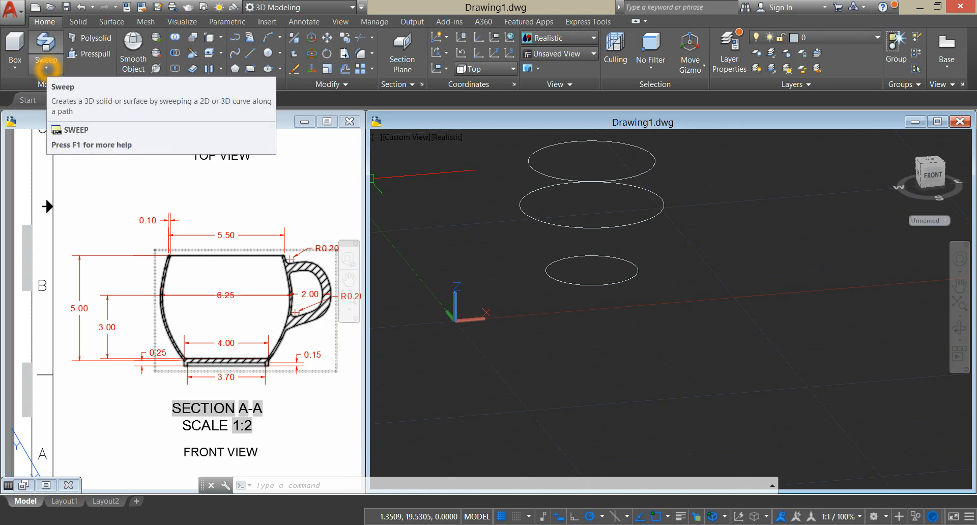
left_click(46, 67)
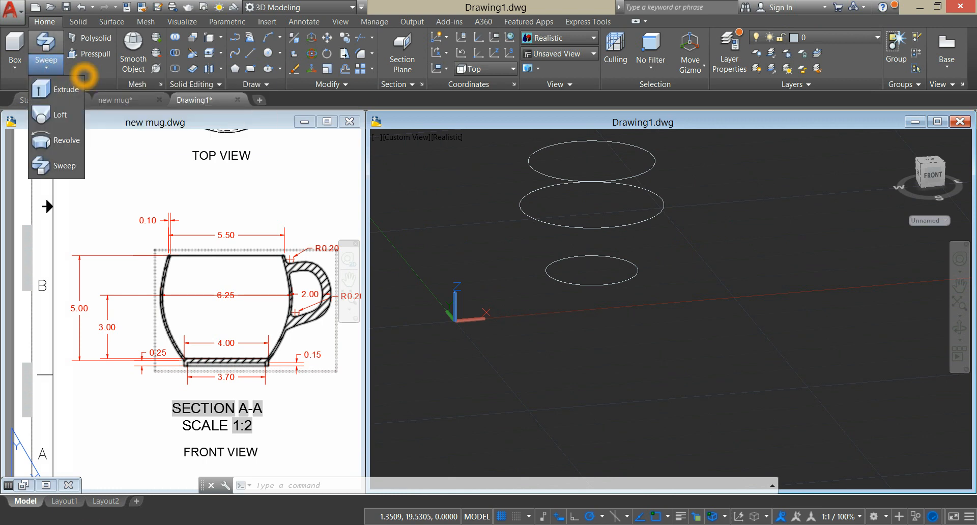
left_click(63, 114)
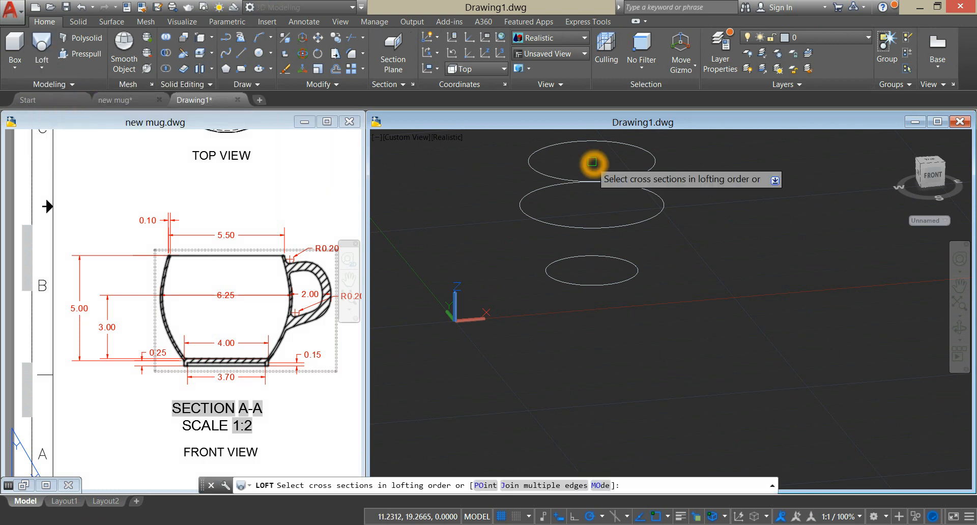
left_click(654, 168)
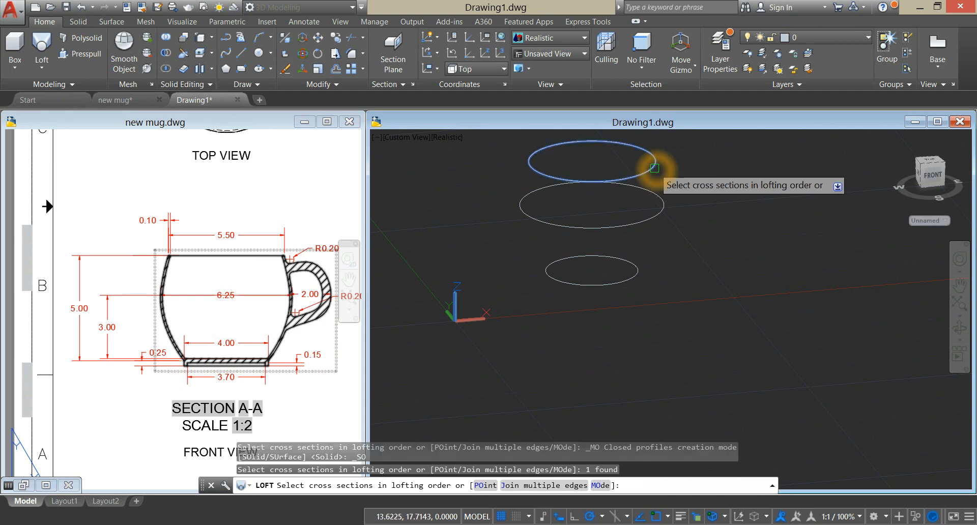
left_click(664, 202)
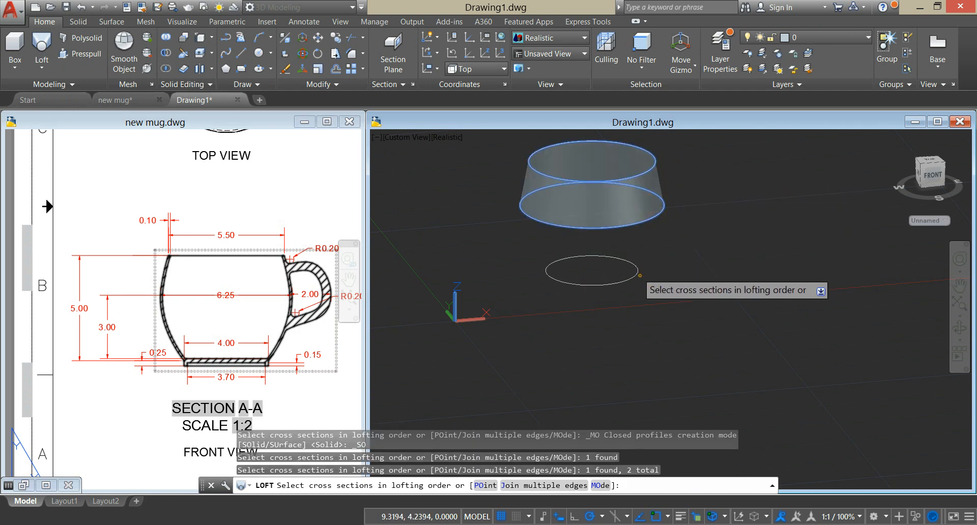
left_click(638, 271)
right_click(707, 187)
left_click(735, 193)
right_click(728, 192)
left_click(740, 202)
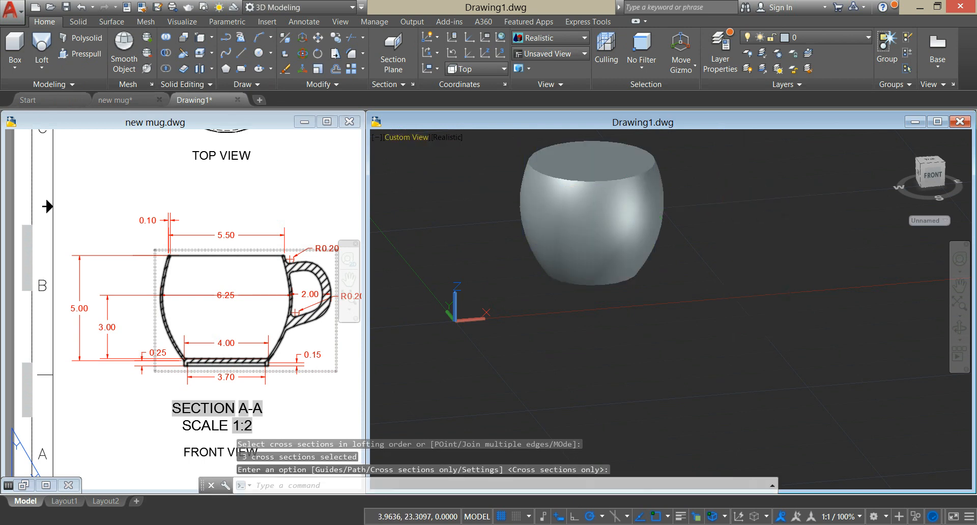
Step: Switch Drawing1 to the Front view and copy the lofted mug body horizontally to the right of the original
left_click(403, 141)
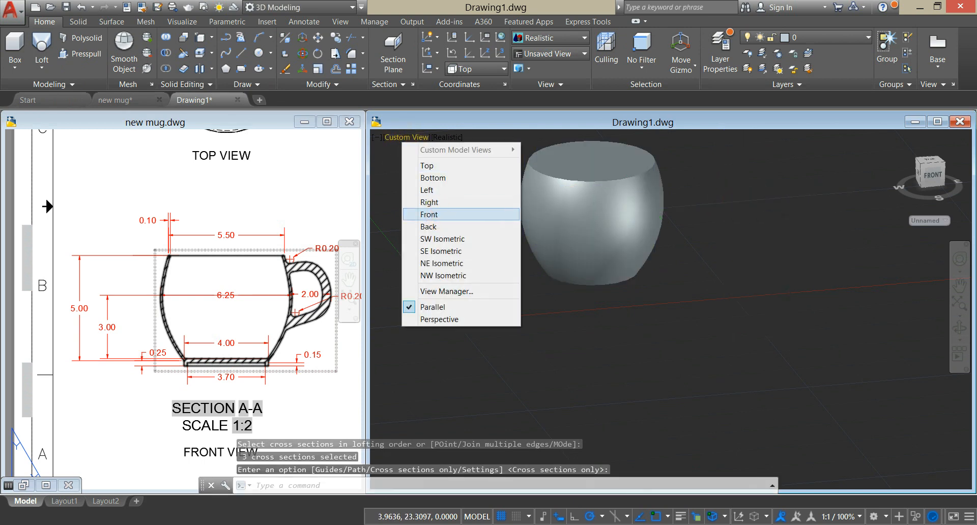
left_click(432, 215)
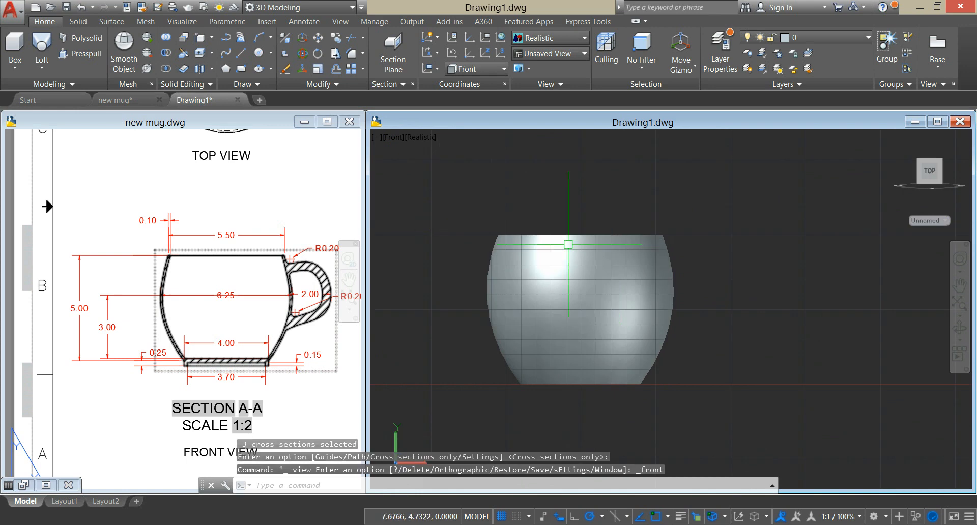
left_click(644, 224)
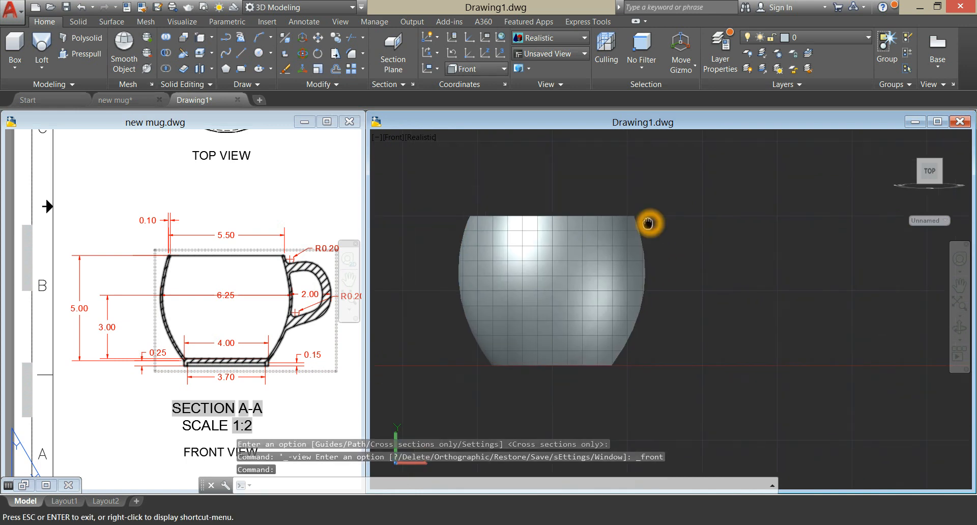
right_click(675, 171)
left_click(702, 267)
left_click(618, 365)
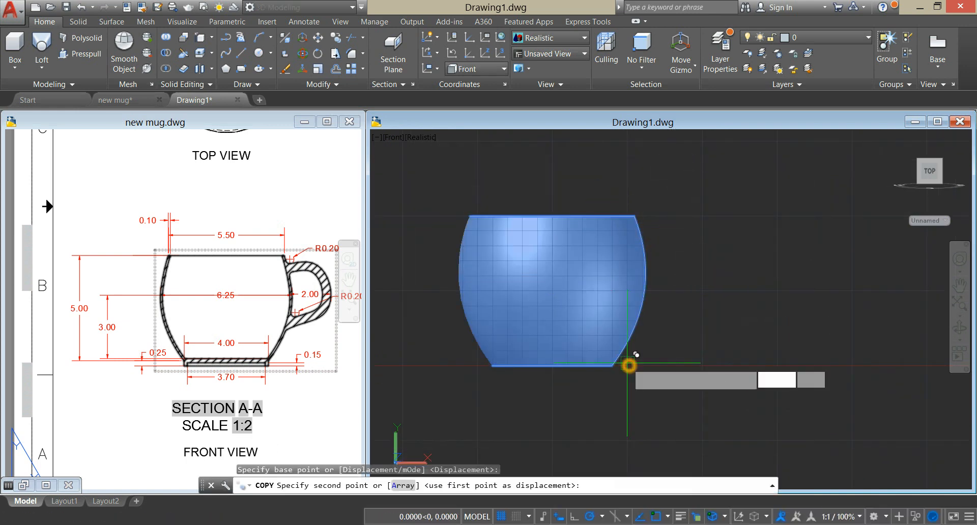
middle_click_drag(720, 356, 586, 318)
scroll(583, 316, "down", 1)
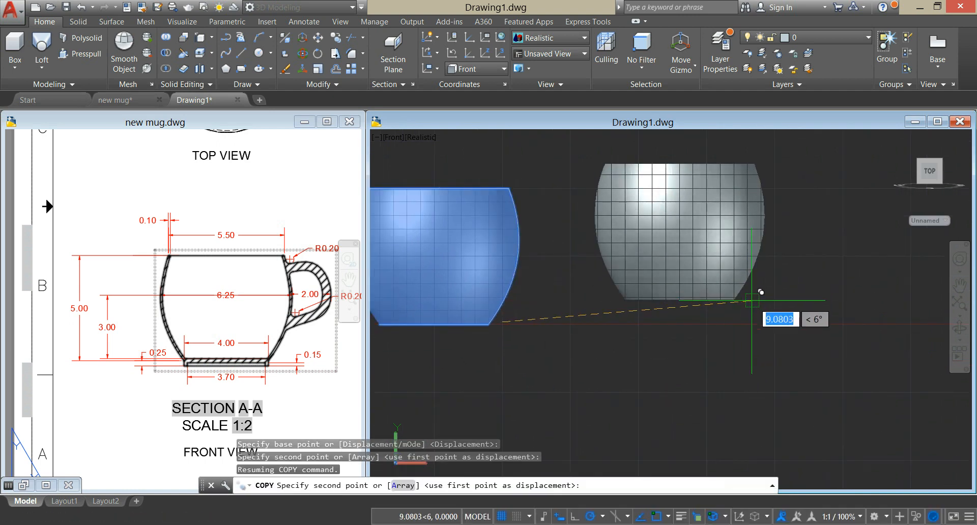
left_click(799, 322)
right_click(646, 266)
left_click(661, 269)
left_click(659, 269)
scroll(694, 190, "down", 3)
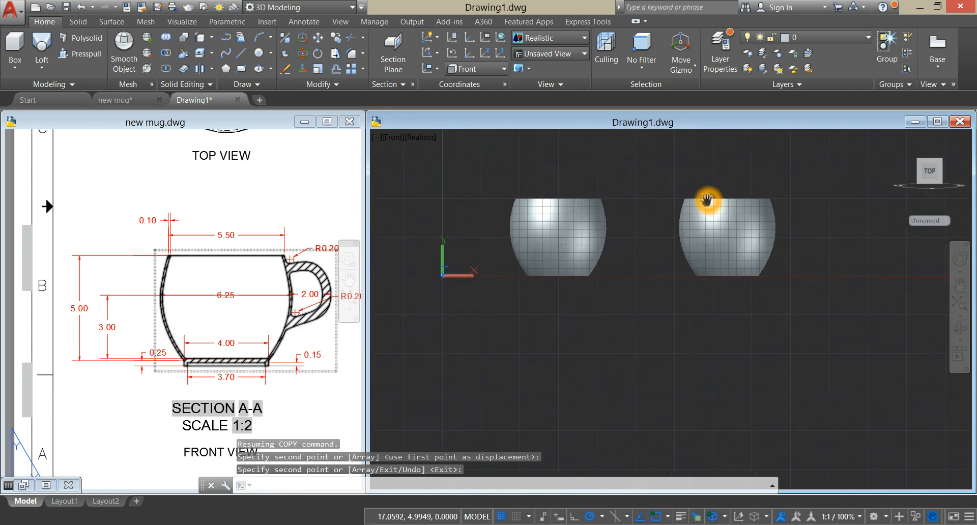
Step: Turn off the drawing grid and set the front view's visual style to 2D Wireframe
left_click(502, 517)
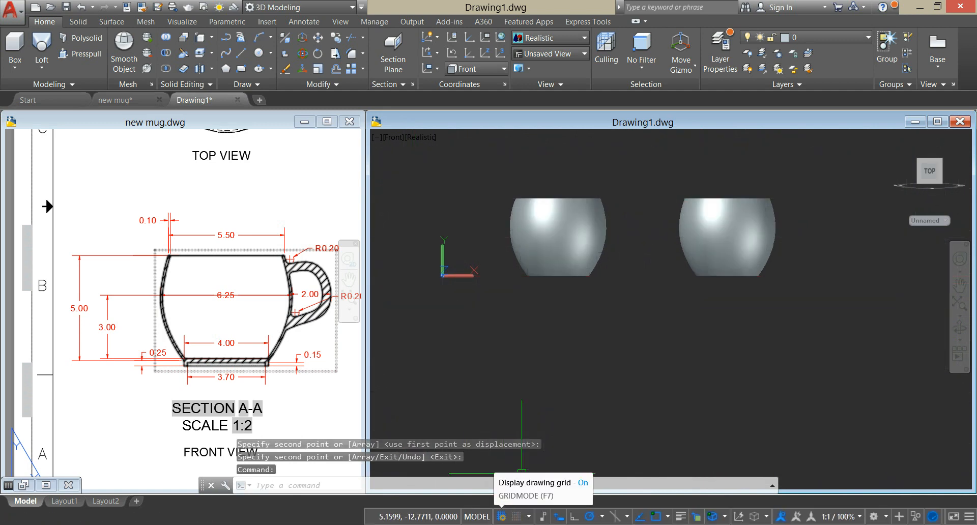
middle_click_drag(512, 350, 512, 345, "shift")
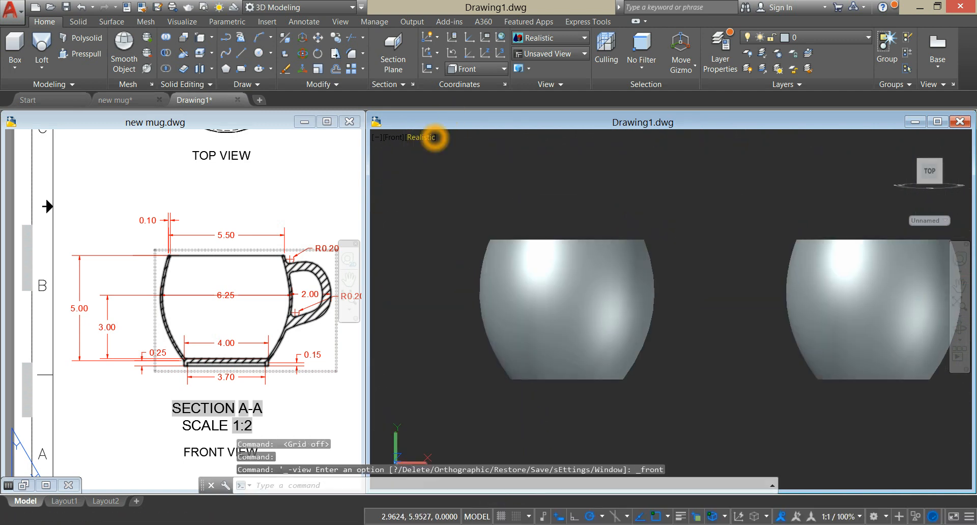
left_click(422, 137)
left_click(458, 163)
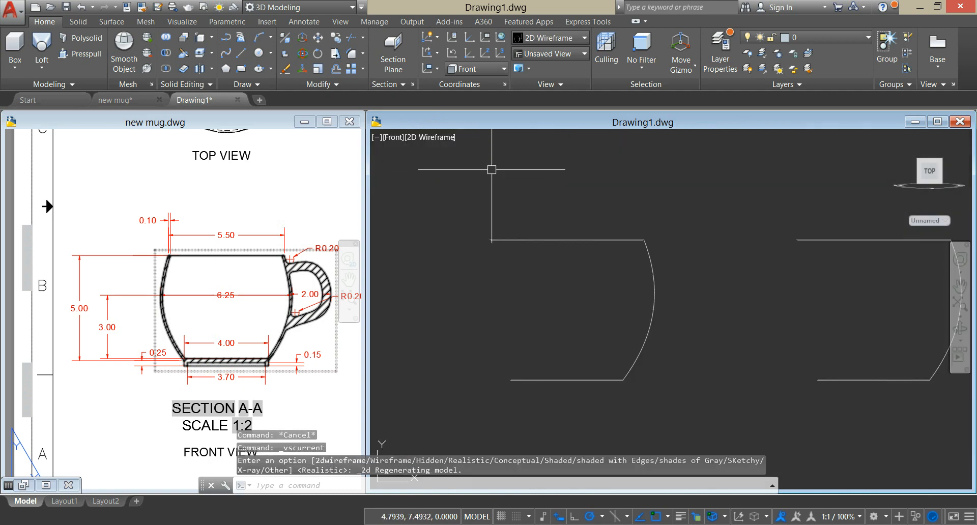
scroll(480, 176, "down", 3)
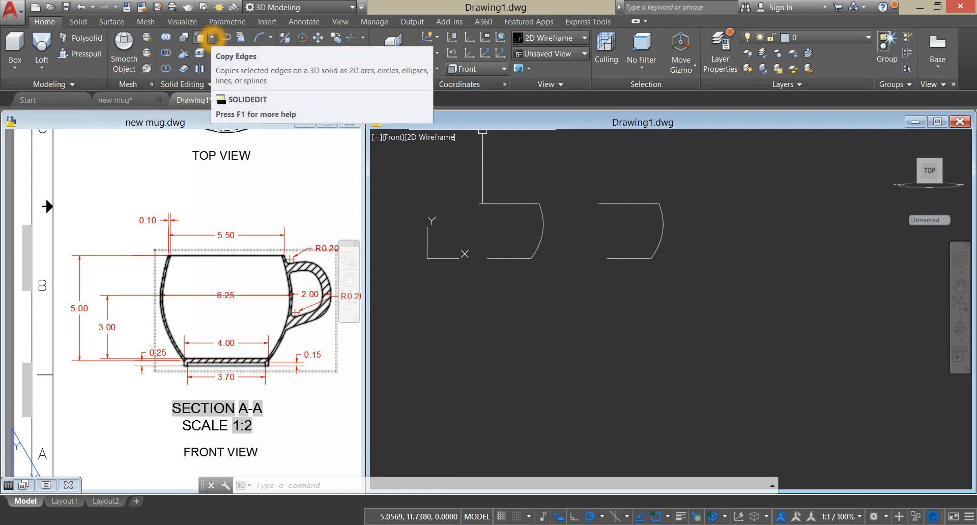
Step: Copy the original body's curved side edge in place with Copy Edges, using its upper endpoint as both base and second point
left_click(212, 37)
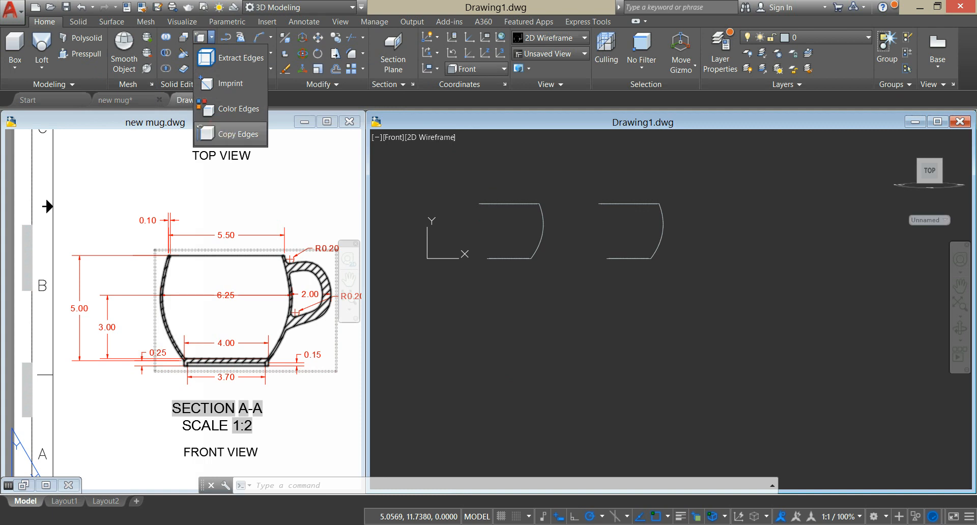
left_click(222, 132)
scroll(543, 229, "up", 1)
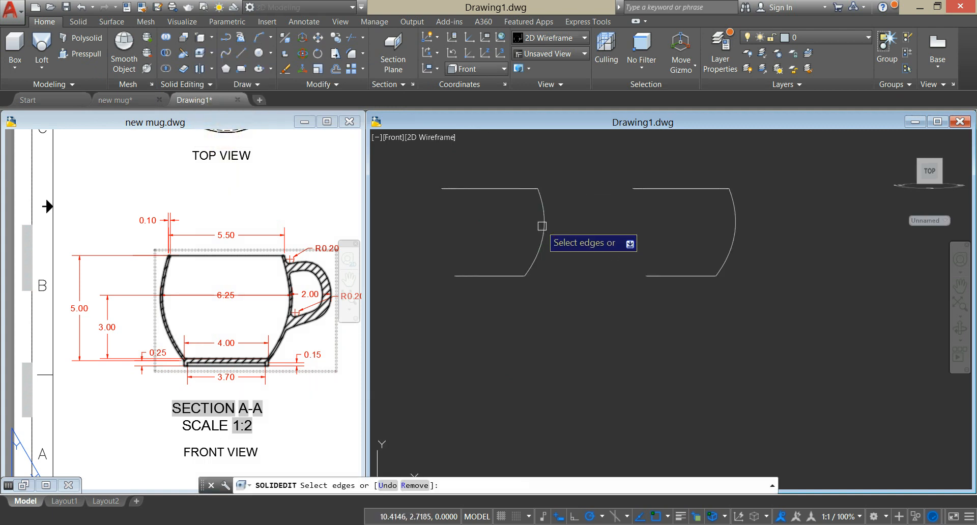
left_click(546, 218)
right_click(558, 170)
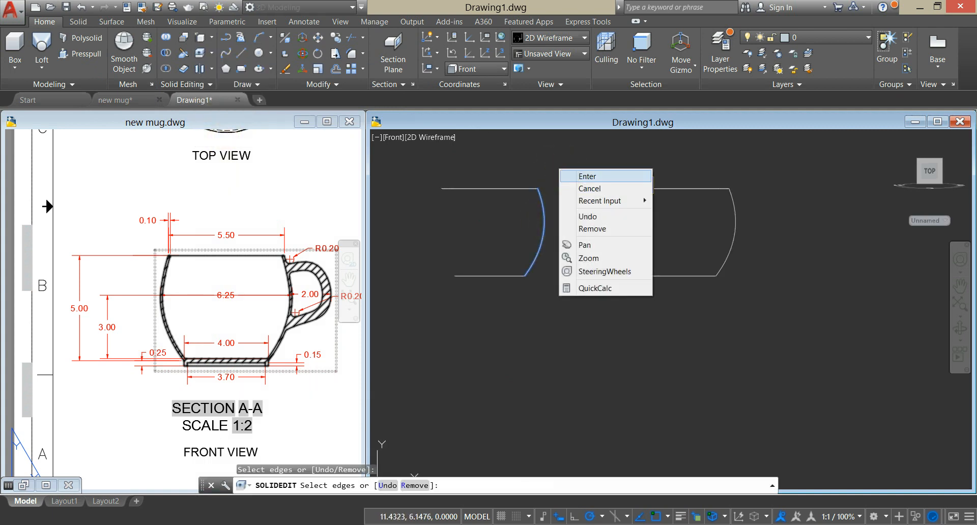
left_click(574, 176)
left_click(575, 176)
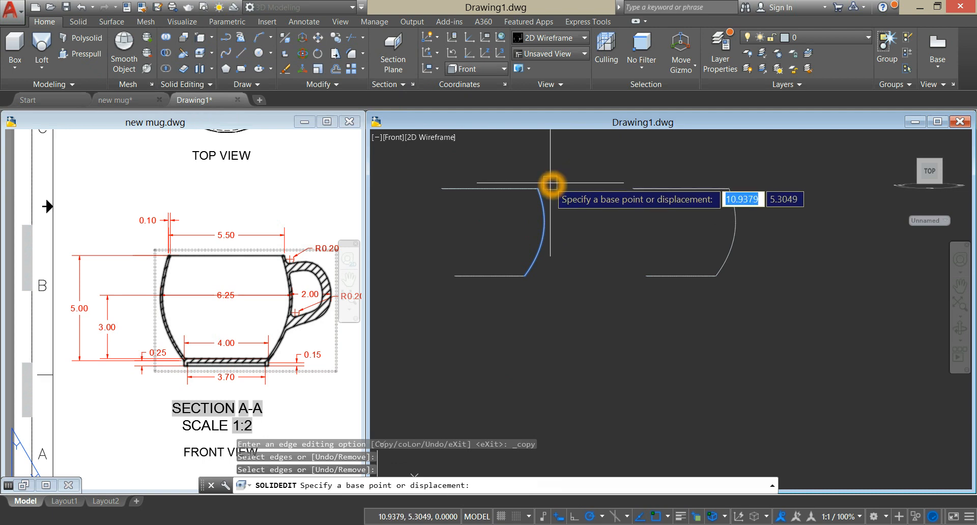
right_click(552, 185, "shift")
left_click(585, 261)
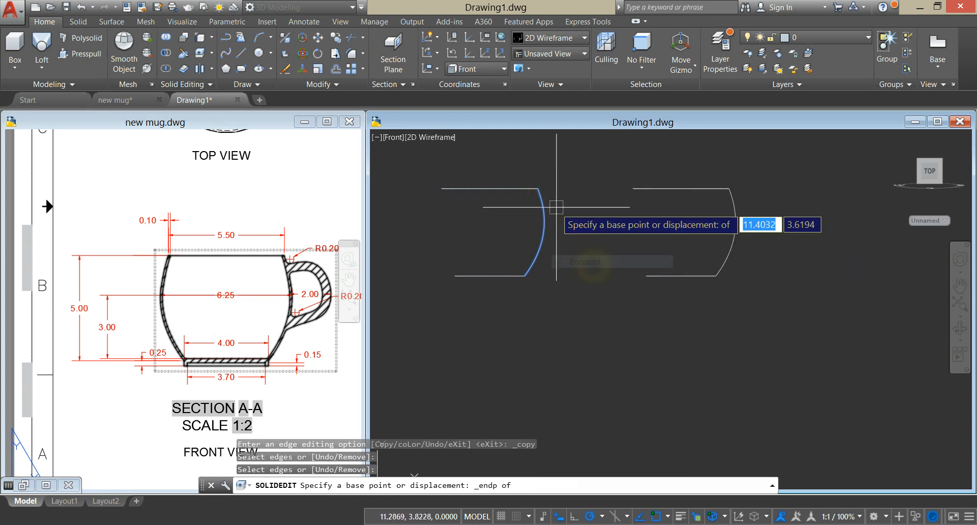
left_click(540, 190)
right_click(557, 183, "shift")
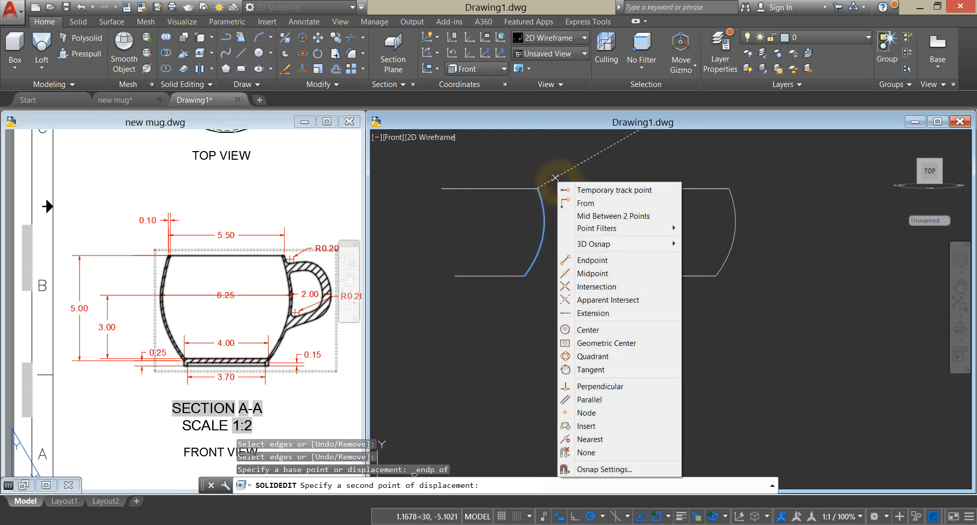
left_click(585, 261)
scroll(544, 203, "up", 5)
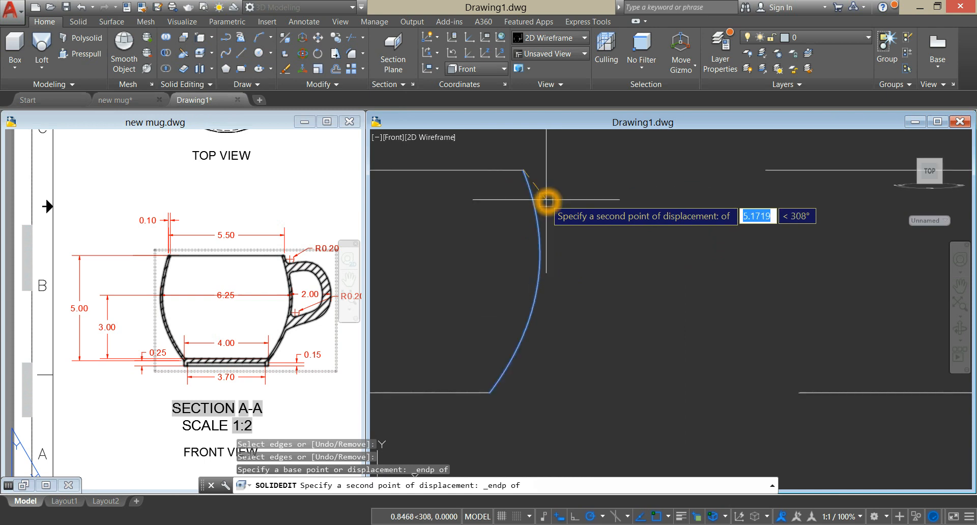
left_click(508, 160)
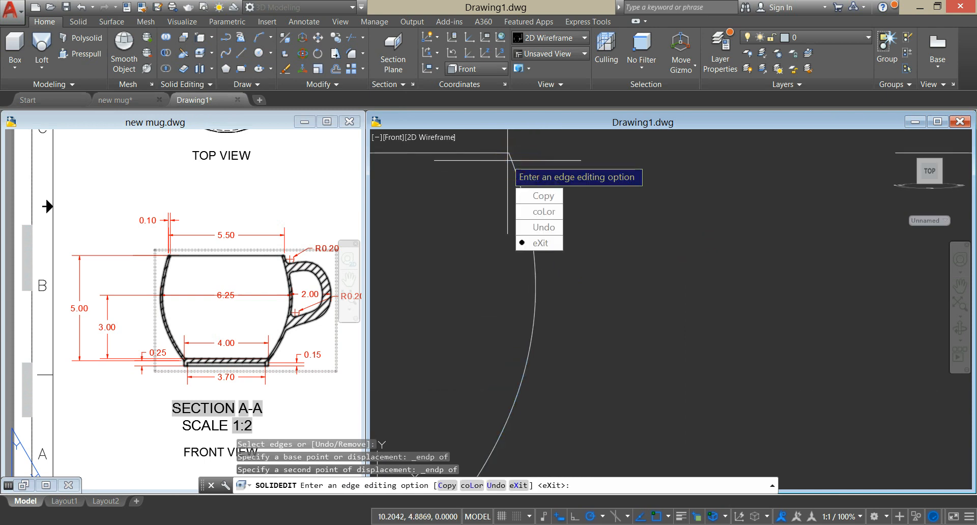
key("Return")
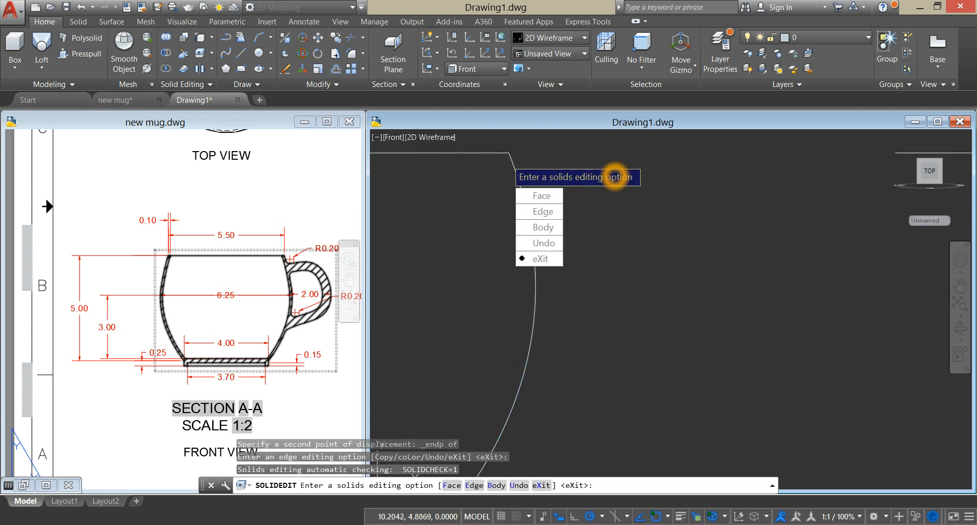
key("Return")
left_click(518, 170)
scroll(554, 153, "down", 1)
middle_click_drag(554, 153, 556, 170)
scroll(554, 169, "down", 1)
key("Escape")
Step: Start a spline at the upper-right endpoint of the original mug body, adding fit points 1 unit down and 2 units to the right
left_click(298, 301)
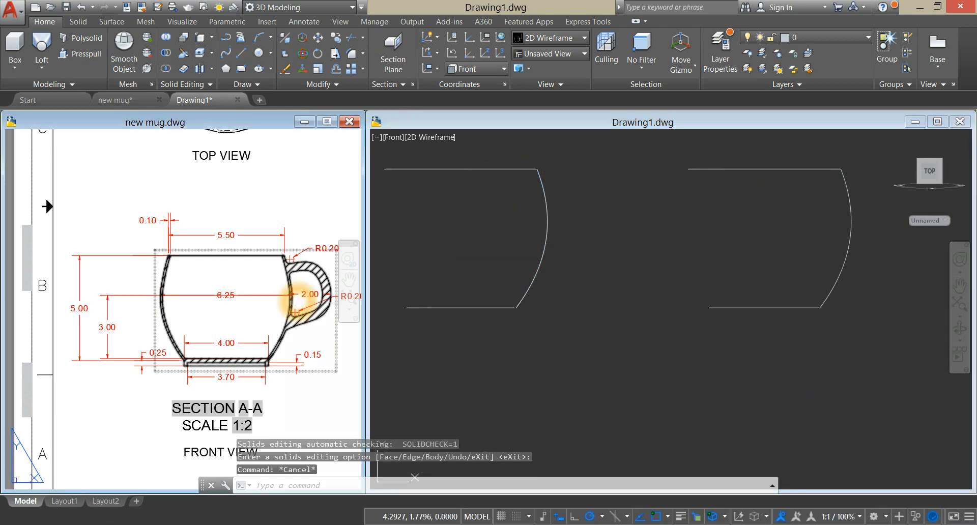
scroll(287, 293, "up", 1)
middle_click_drag(288, 293, 183, 280)
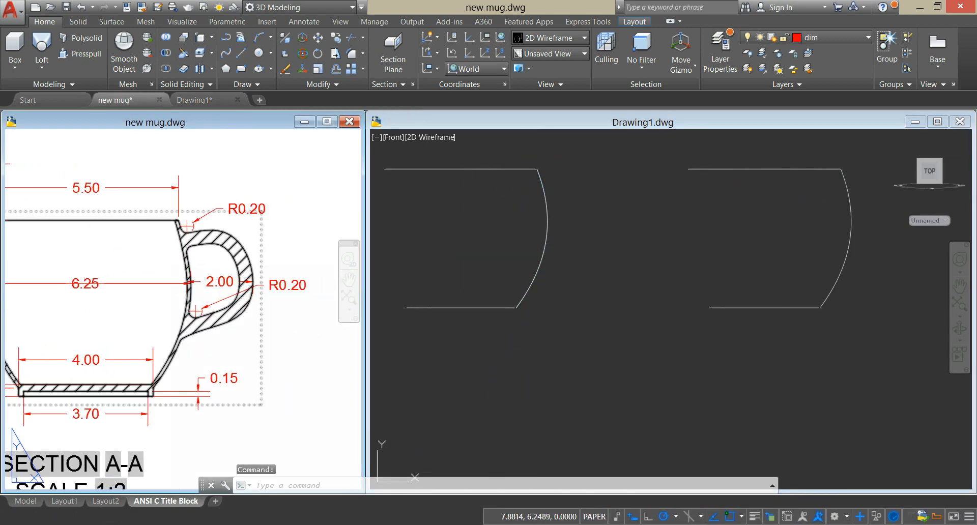
left_click(588, 217)
left_click(577, 212)
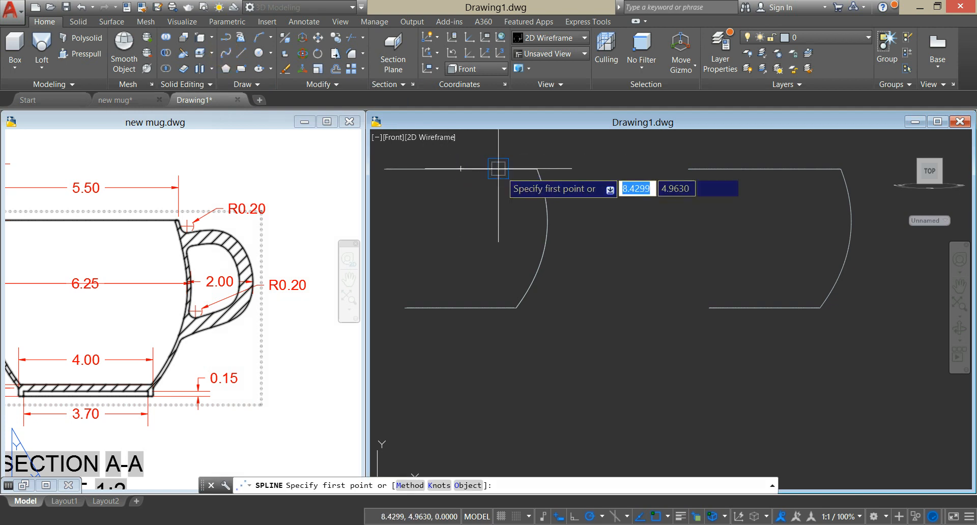
right_click(556, 168, "shift")
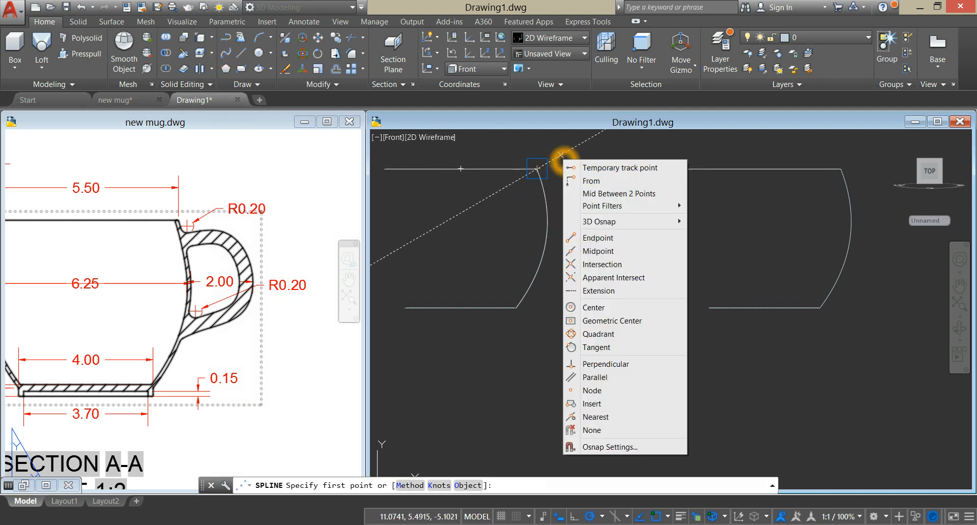
left_click(593, 238)
left_click(537, 168)
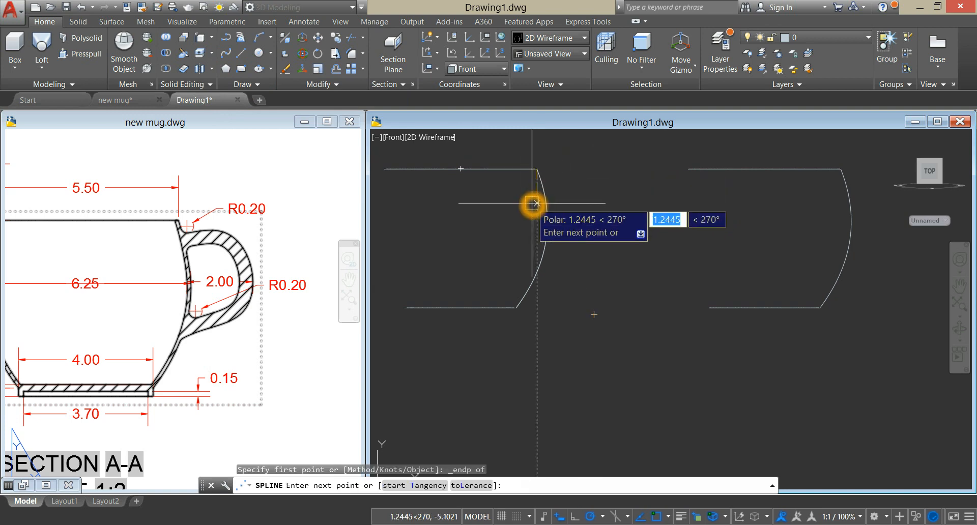
key("Return")
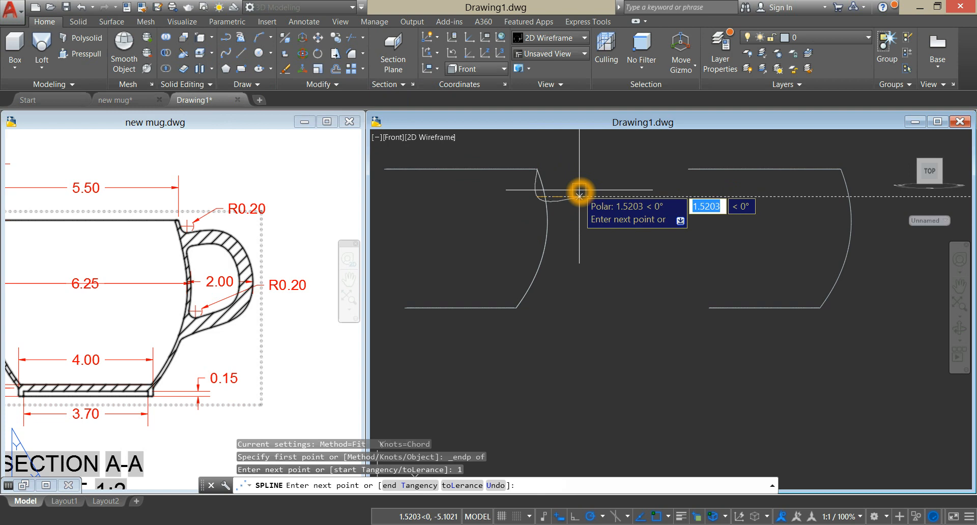
type("2")
key("Return")
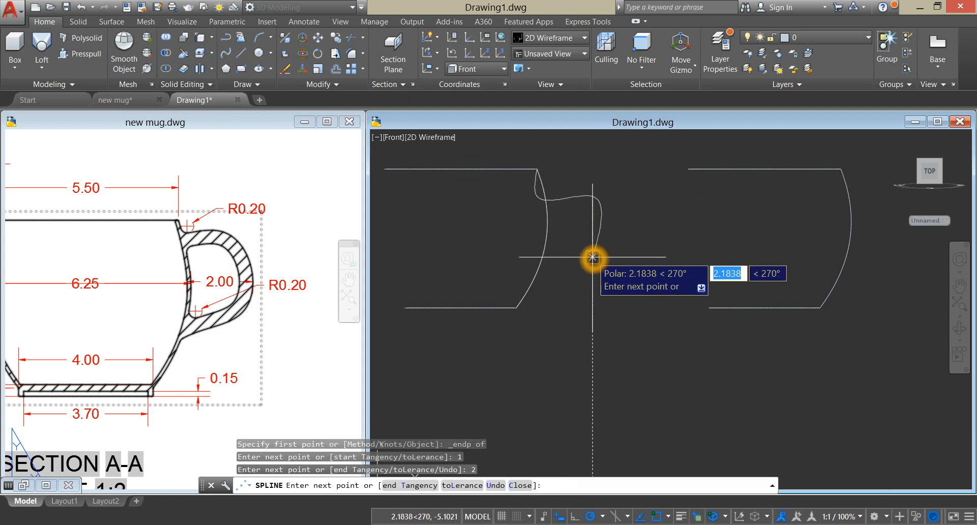
Step: Continue the handle spline 3 units down and finish it on the lower part of the body's curved side edge
key("Return")
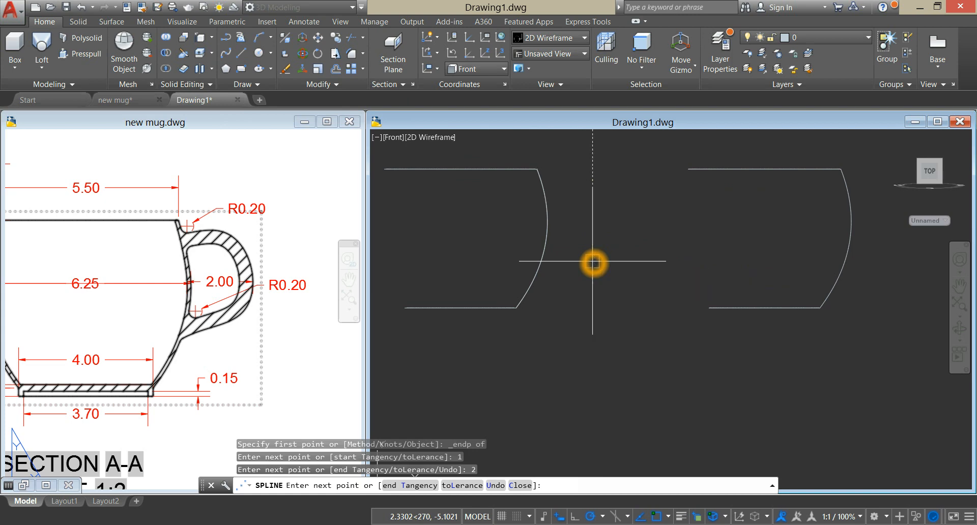
left_click(533, 280)
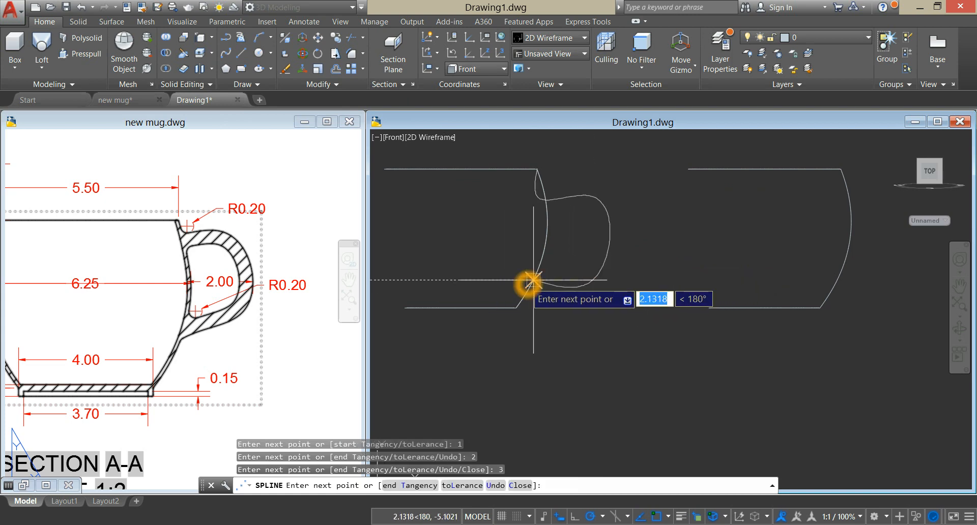
left_click(533, 280)
right_click(543, 263)
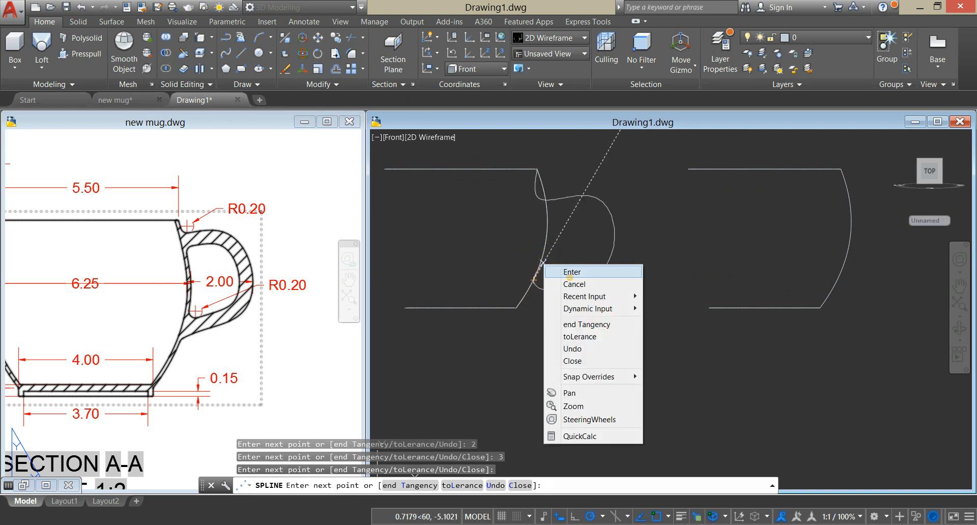
left_click(569, 270)
Step: Restore the Front view and trim away the upper piece of the handle spline inside the mug, using the body's side curve as cutting edge
middle_click_drag(572, 260, 544, 288, "shift")
left_click(404, 137)
left_click(431, 214)
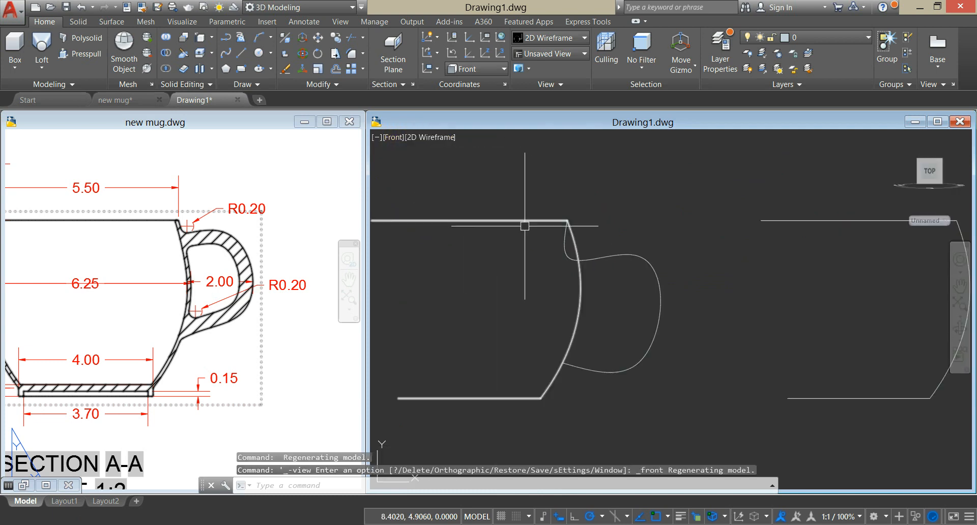
scroll(525, 199, "down", 2)
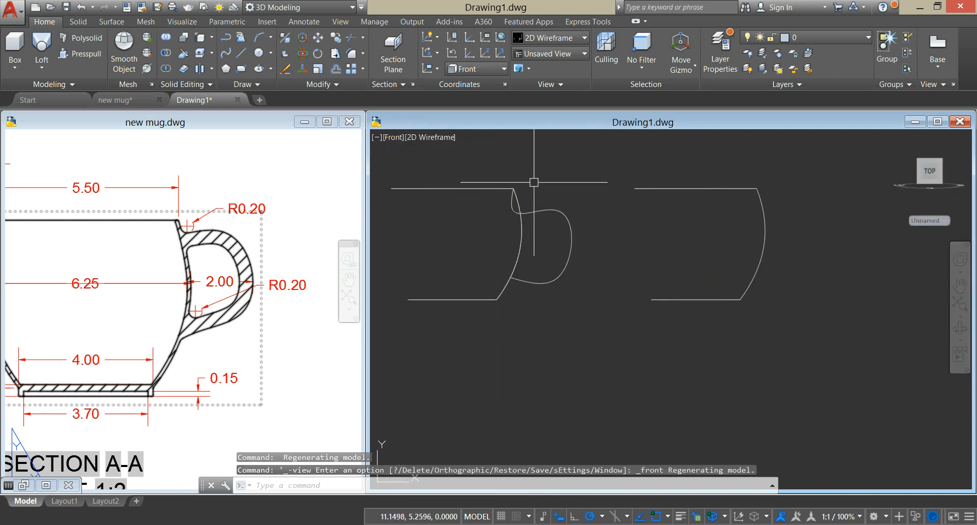
type("TR")
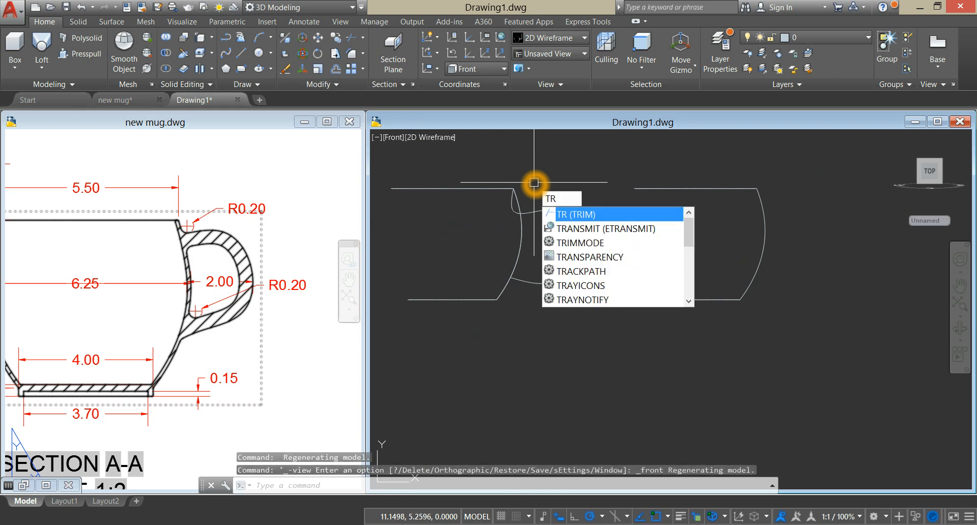
key("Return")
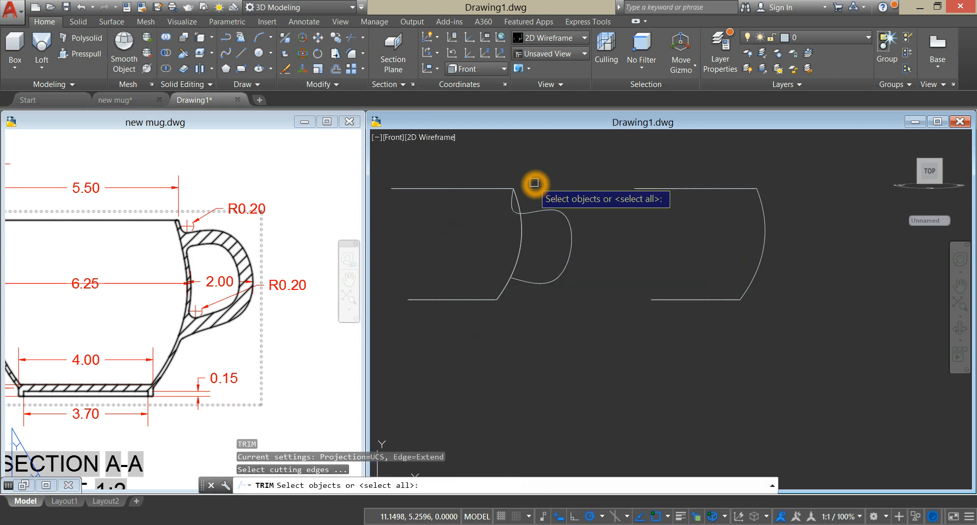
left_click(520, 239)
right_click(502, 225)
scroll(501, 223, "up", 1)
right_click(496, 221)
left_click(515, 209)
right_click(596, 143)
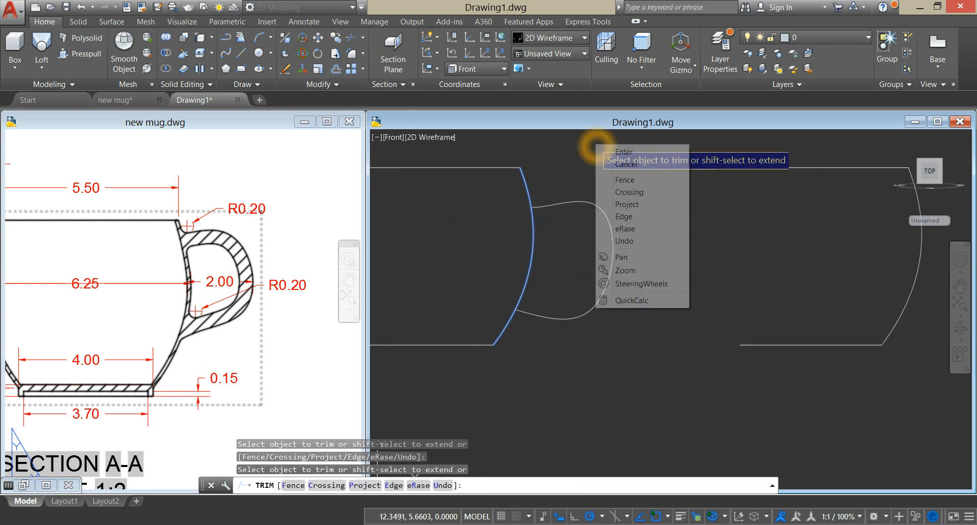
left_click(608, 148)
Step: Reshape the top of the handle spline by raising its inner upper control vertex and adjusting the height of the outer upper one
scroll(599, 162, "down", 2)
middle_click_drag(601, 159, 646, 236)
scroll(598, 167, "down", 1)
left_click(589, 182)
scroll(610, 187, "up", 3)
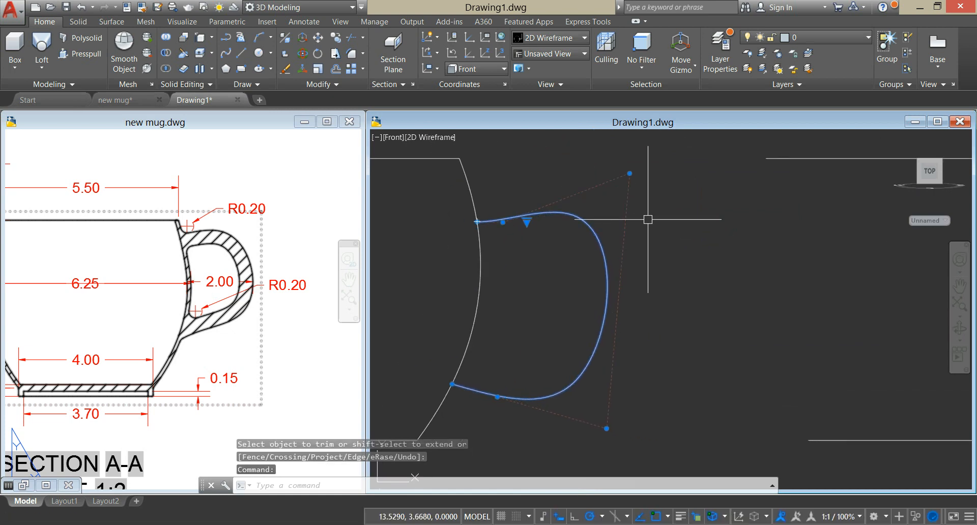
left_click(630, 174)
left_click(630, 146)
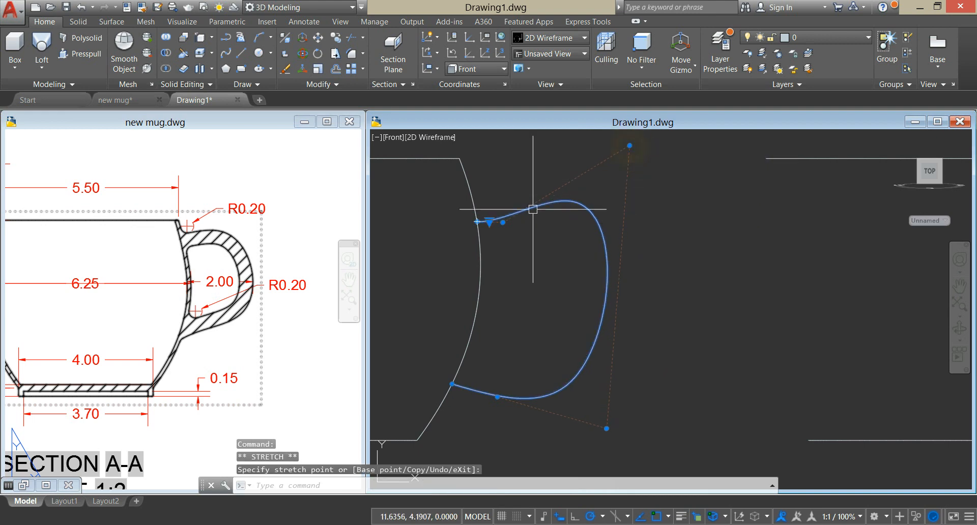
left_click(502, 221)
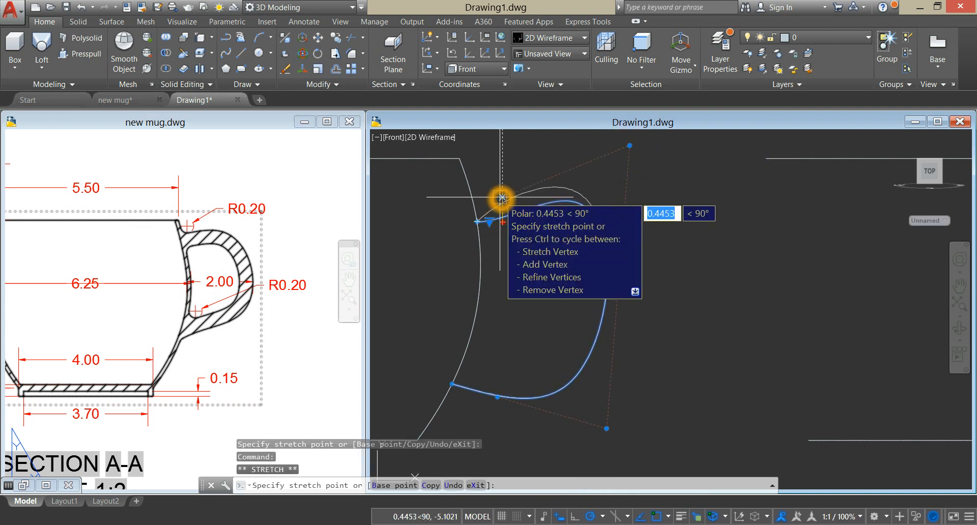
left_click(518, 196)
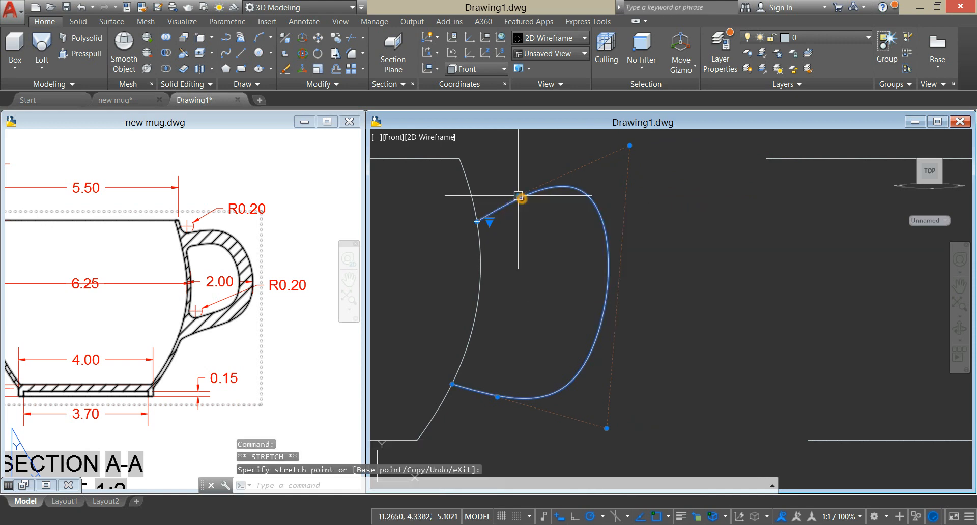
left_click(629, 145)
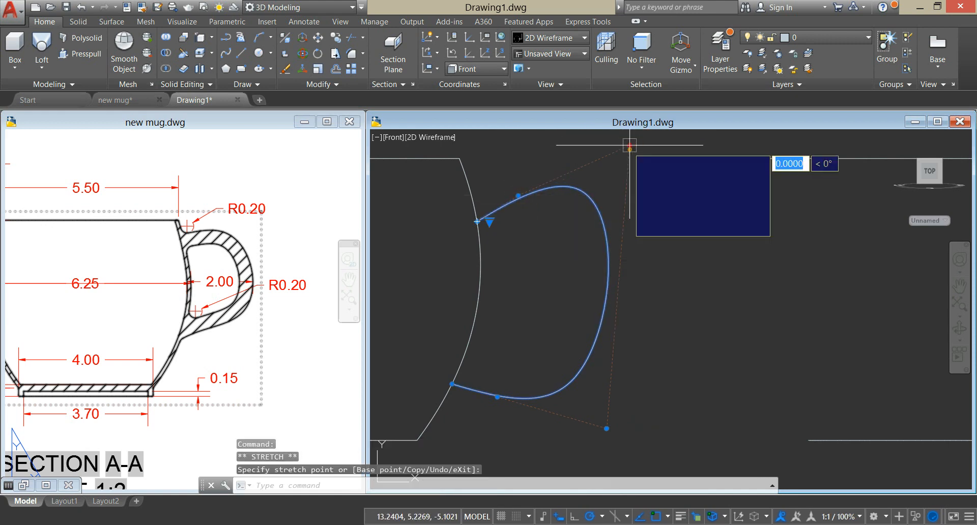
left_click(625, 177)
Step: Pull the handle spline's lower outer control vertex inward and upward, and raise the lower inner control vertex
middle_click_drag(605, 208, 607, 175)
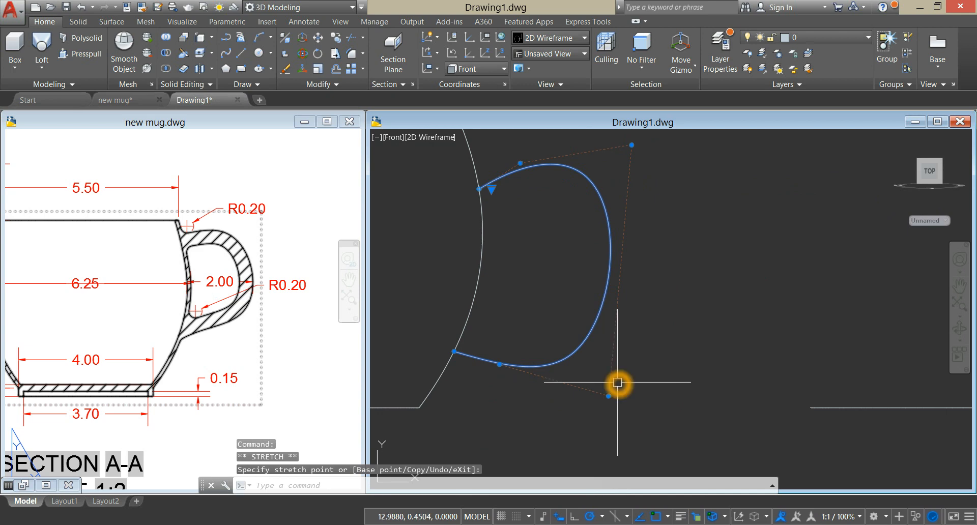
left_click(608, 396)
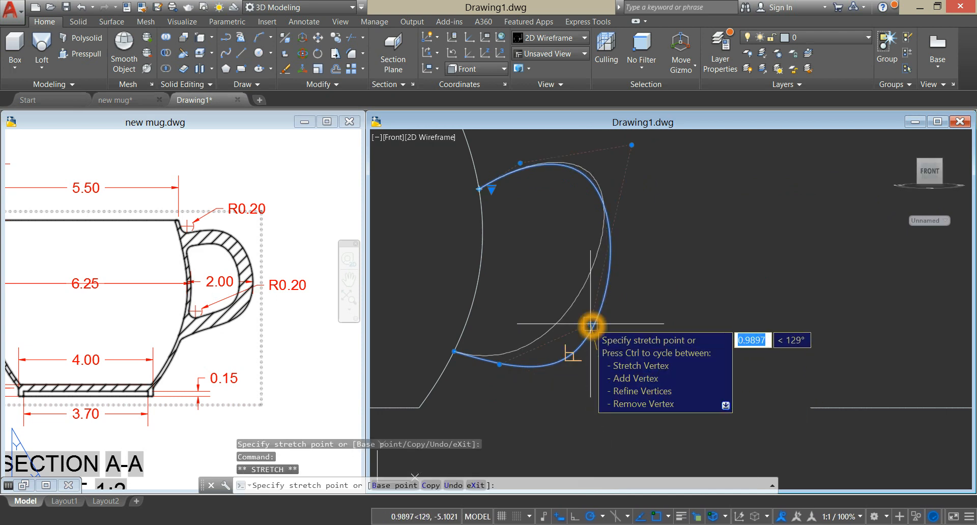
left_click(590, 326)
left_click(499, 364)
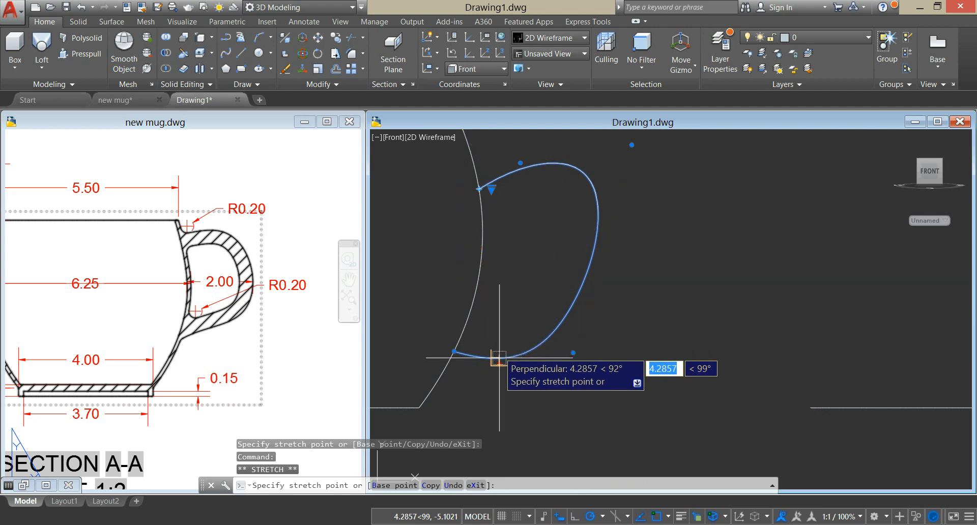
left_click(504, 347)
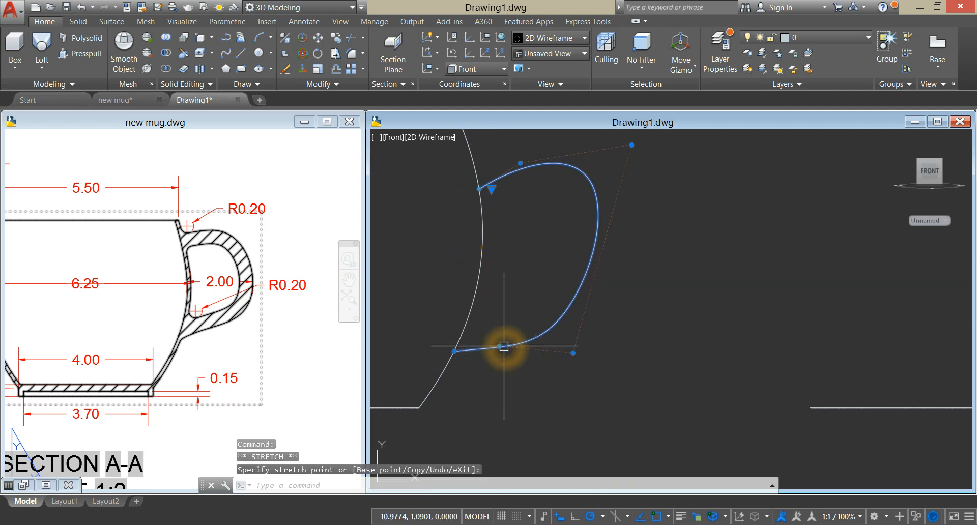
middle_click_drag(491, 375, 533, 375)
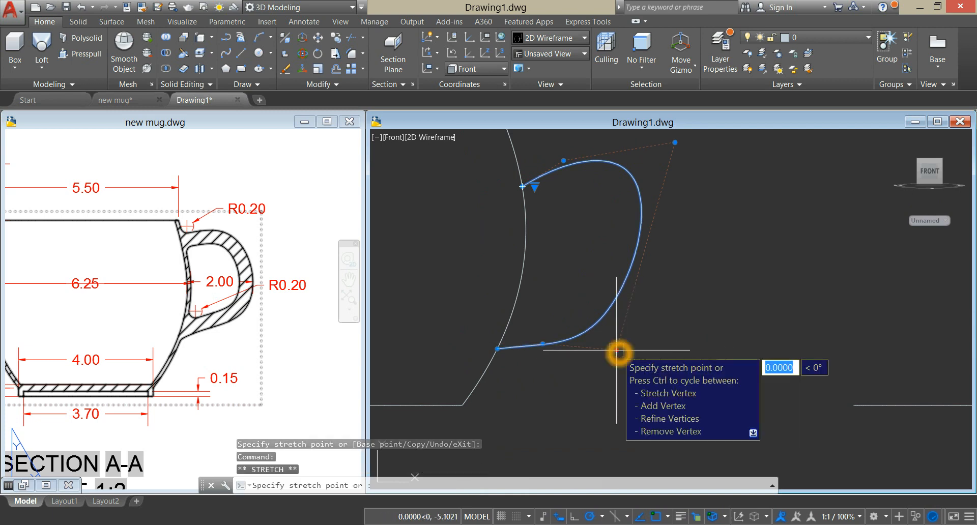
left_click(616, 331)
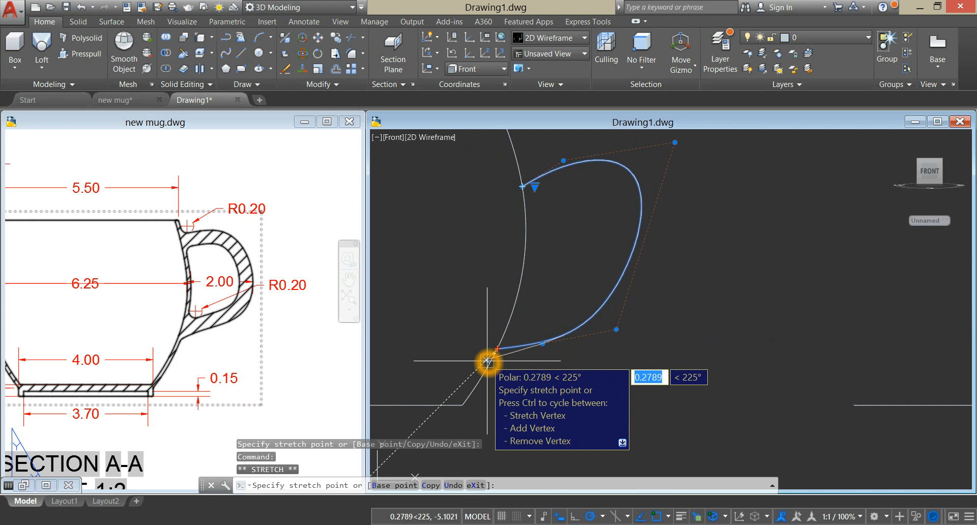
Step: Extend the spline's lower end into the body, raise the adjacent control vertex, and pull the lower outer vertex outward and down
left_click(542, 344)
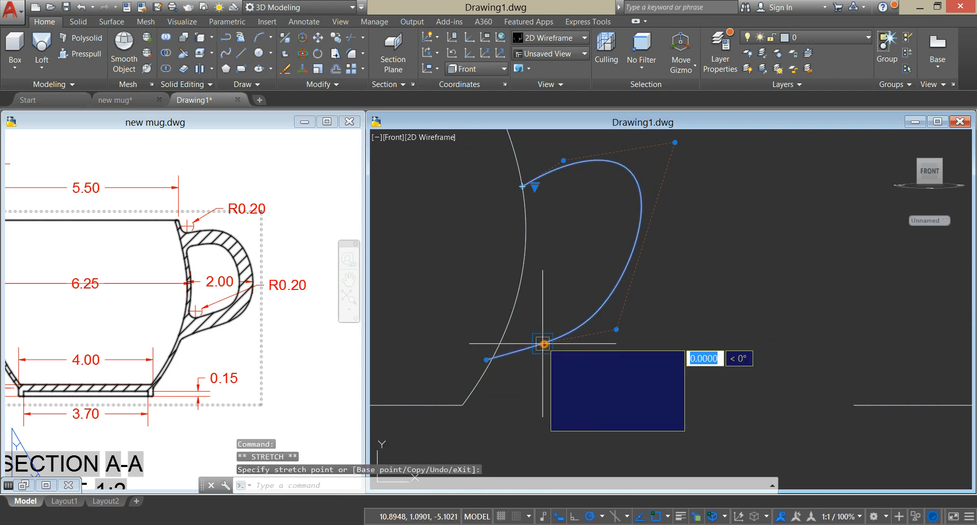
left_click(542, 318)
middle_click_drag(633, 307, 604, 331)
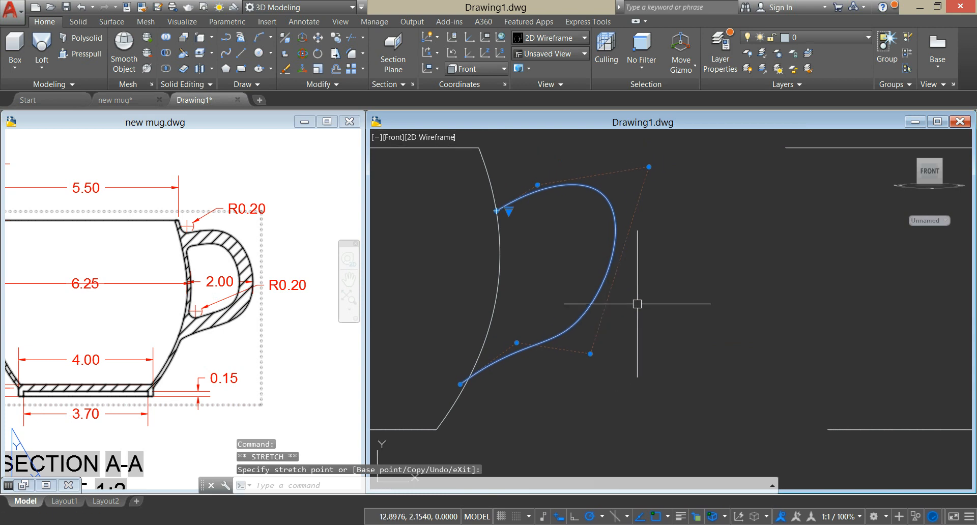
left_click(590, 350)
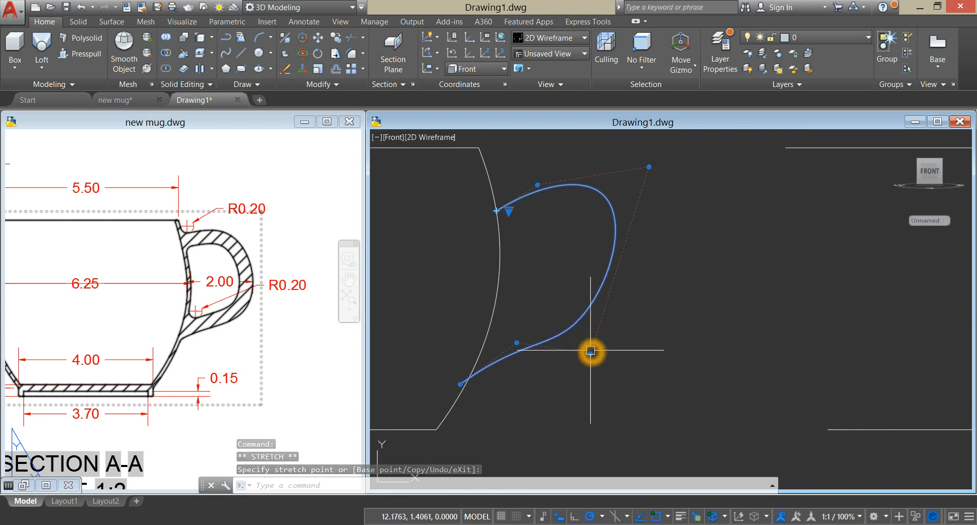
left_click(605, 368)
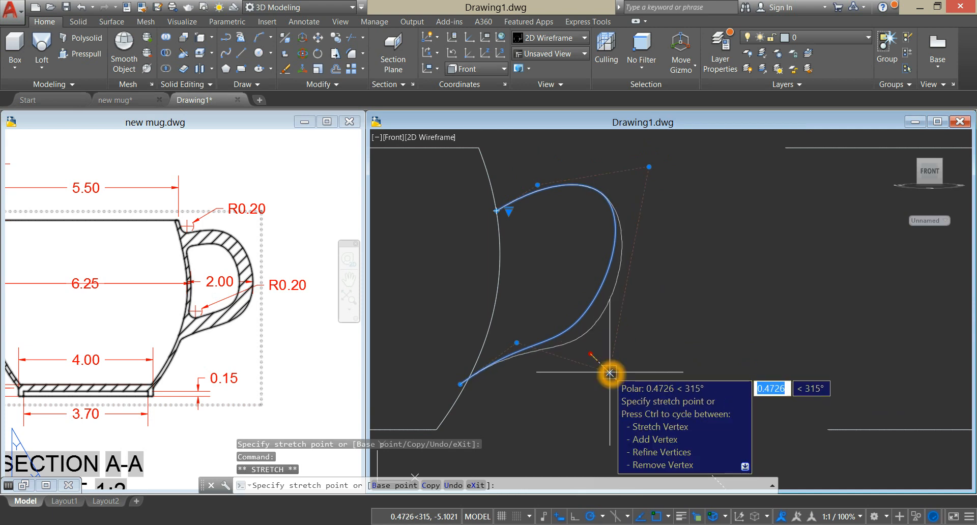
left_click(609, 372)
key("Escape")
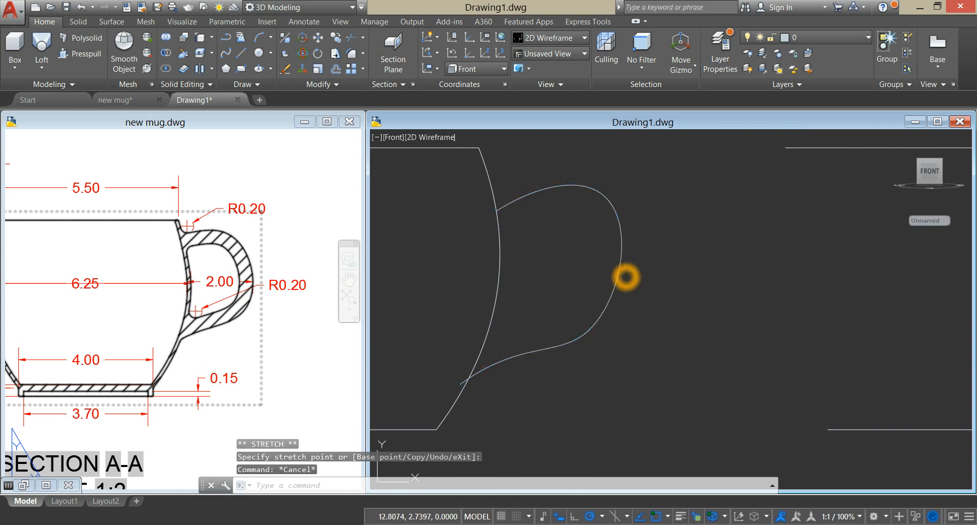
Step: Move the handle spline slightly up and to the left so both of its ends cross the body's side edge
left_click(621, 276)
right_click(679, 211)
left_click(708, 311)
left_click(725, 289)
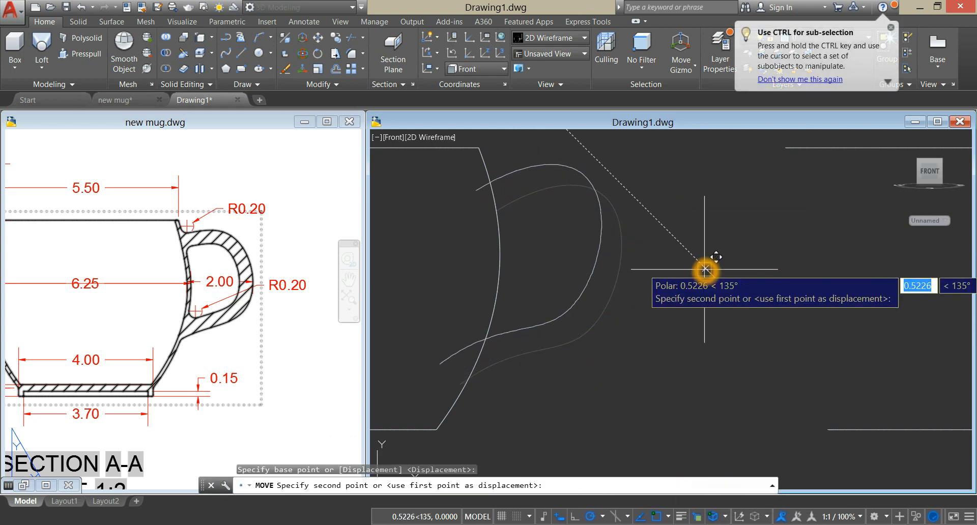
left_click(708, 269)
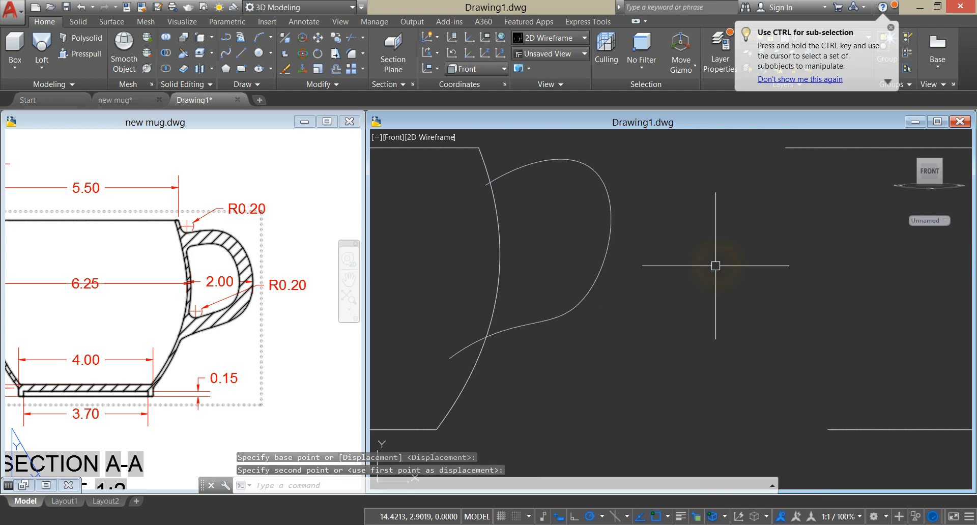
Step: Trim both handle spline ends that extend inside the mug body, using the body's side profile curve as the cutting edge
scroll(676, 264, "down", 5)
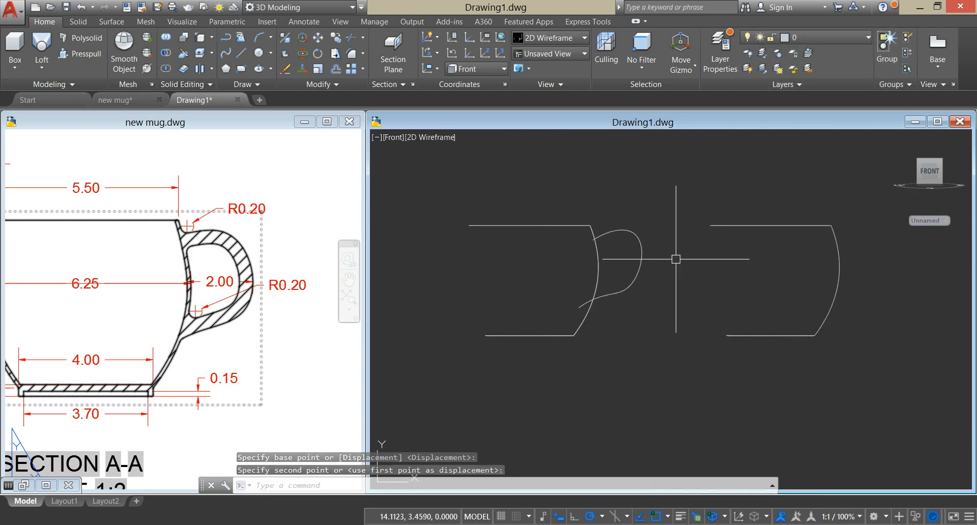
type("TR")
key("Return")
scroll(606, 265, "up", 4)
left_click(580, 256)
right_click(601, 227)
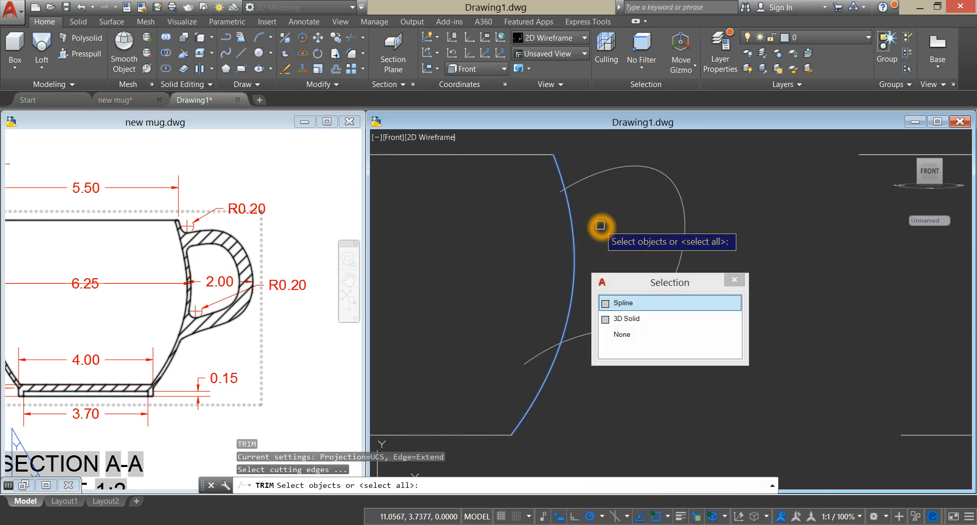
right_click(601, 227)
scroll(560, 197, "up", 6)
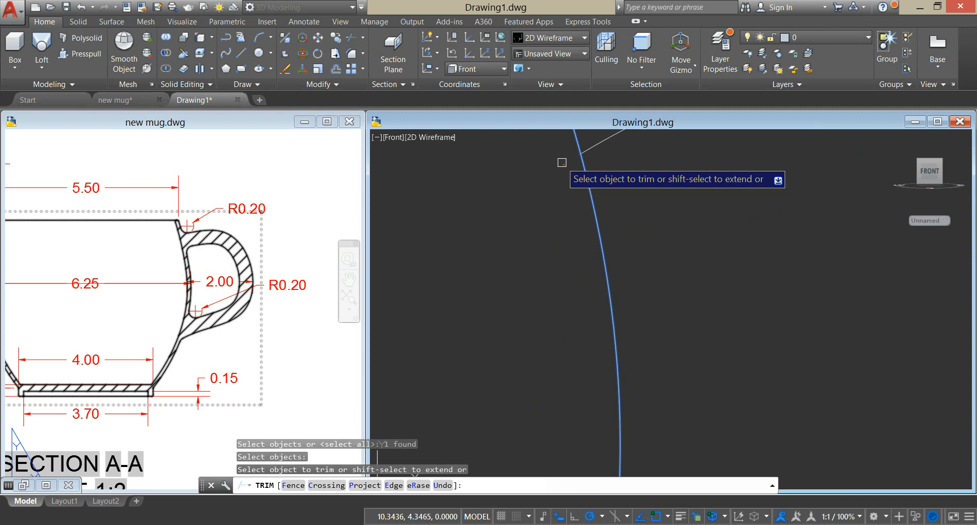
scroll(557, 170, "down", 5)
left_click(534, 275)
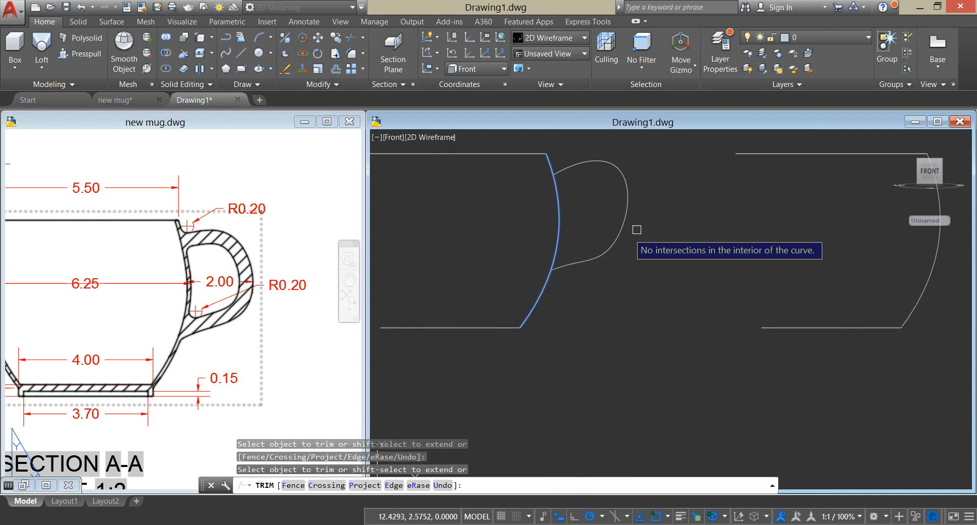
right_click(650, 213)
left_click(672, 222)
scroll(637, 232, "down", 2)
middle_click_drag(637, 233, 586, 242)
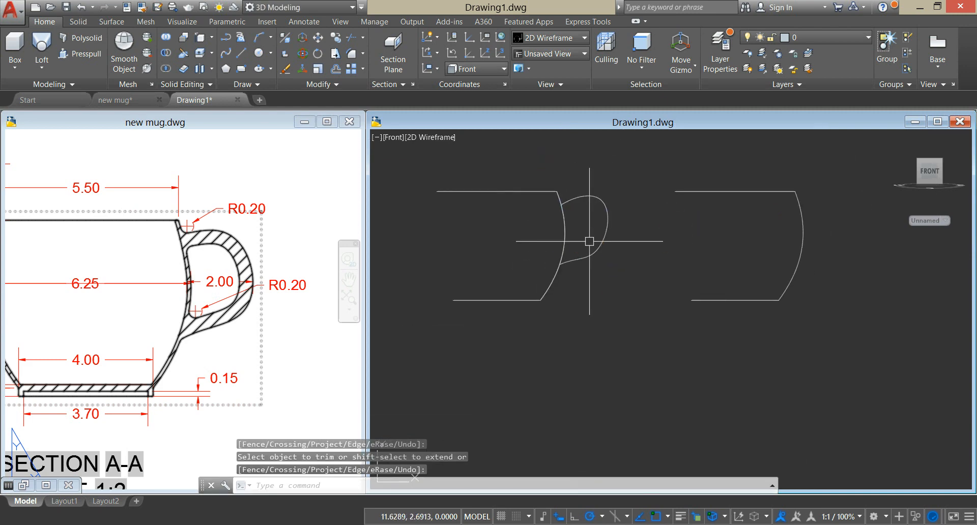
Step: Draw the handle section from the reference top view as an ellipse below the handle path, with half-axes 0.2 horizontally and 0.4 vertically
left_click(279, 353)
scroll(279, 345, "down", 6)
scroll(279, 364, "up", 1)
middle_click_drag(280, 364, 264, 410)
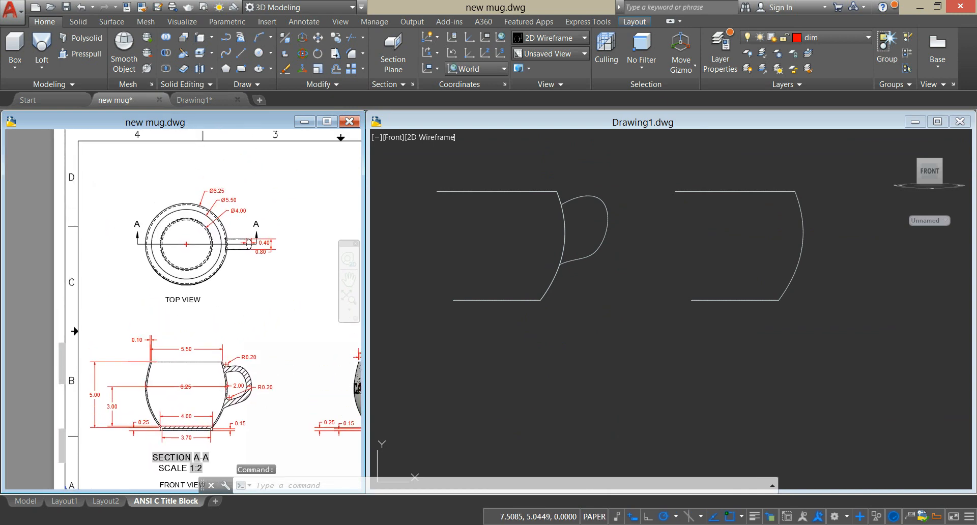
scroll(249, 263, "up", 4)
middle_click_drag(248, 262, 212, 355)
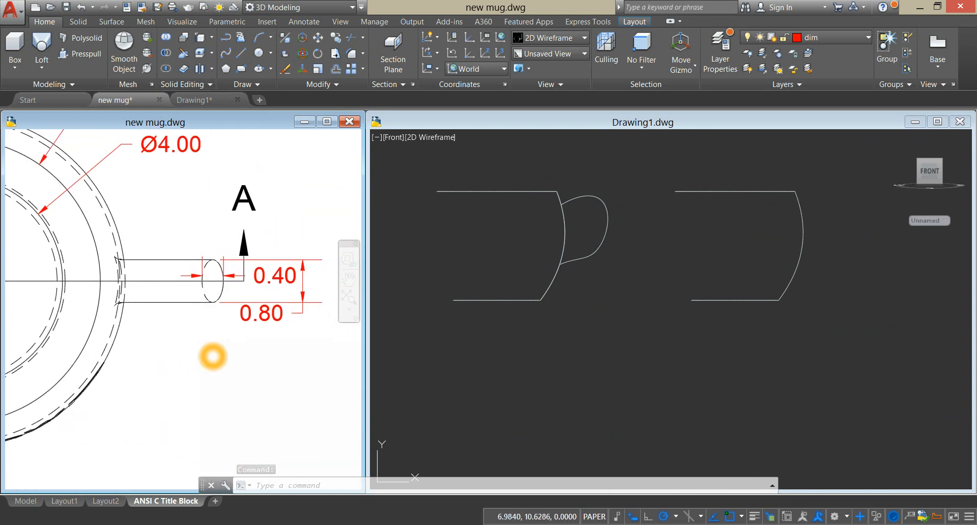
left_click(630, 200)
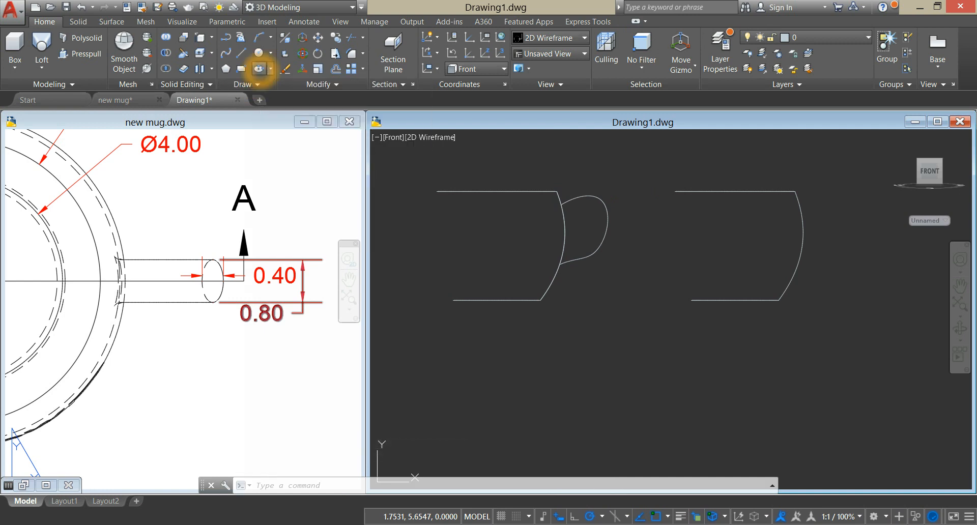
left_click(259, 69)
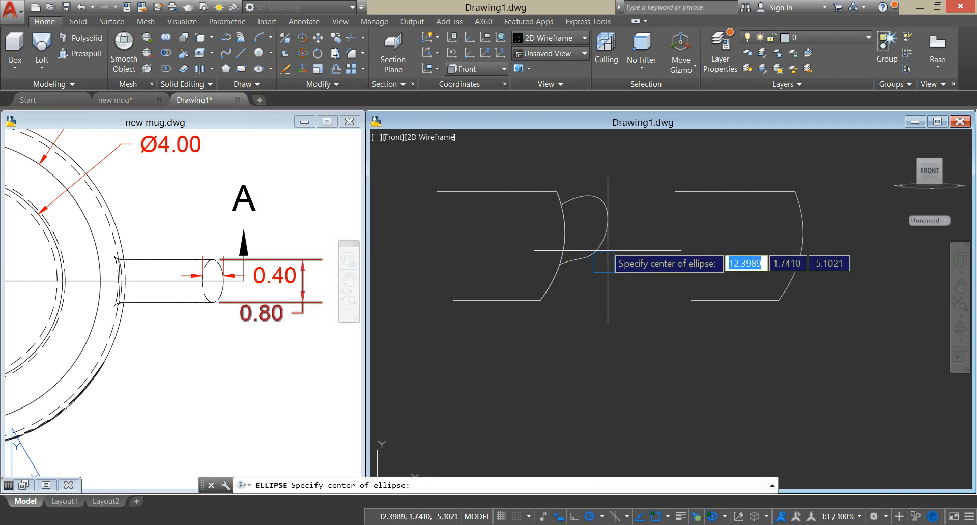
left_click(622, 308)
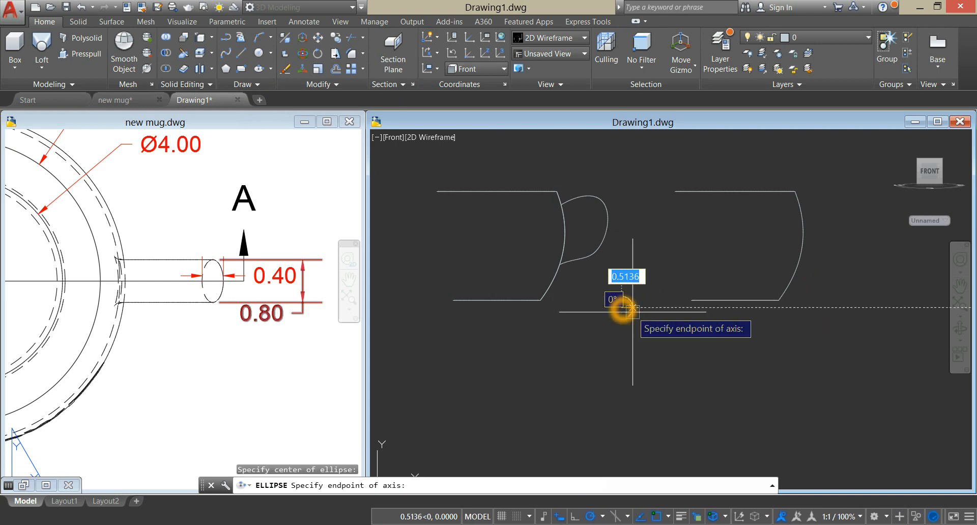
scroll(633, 308, "up", 3)
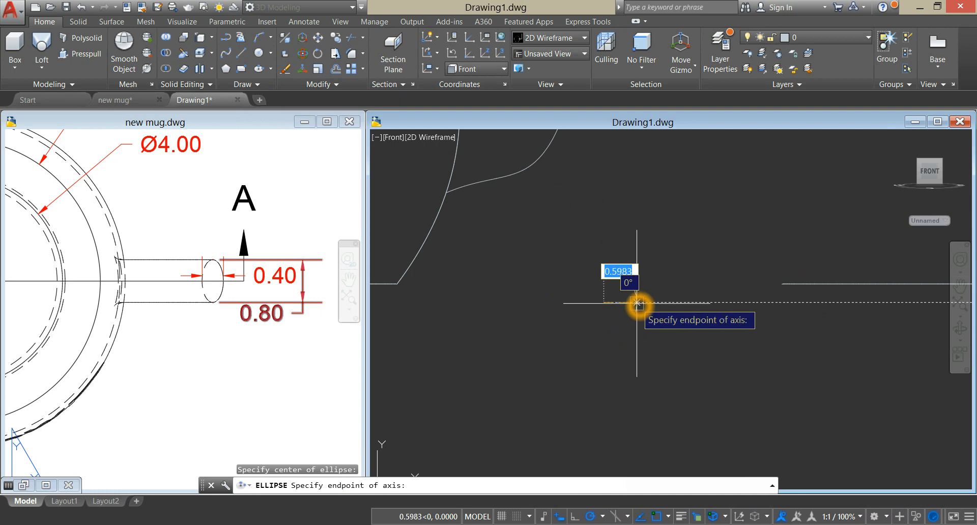
key("Return")
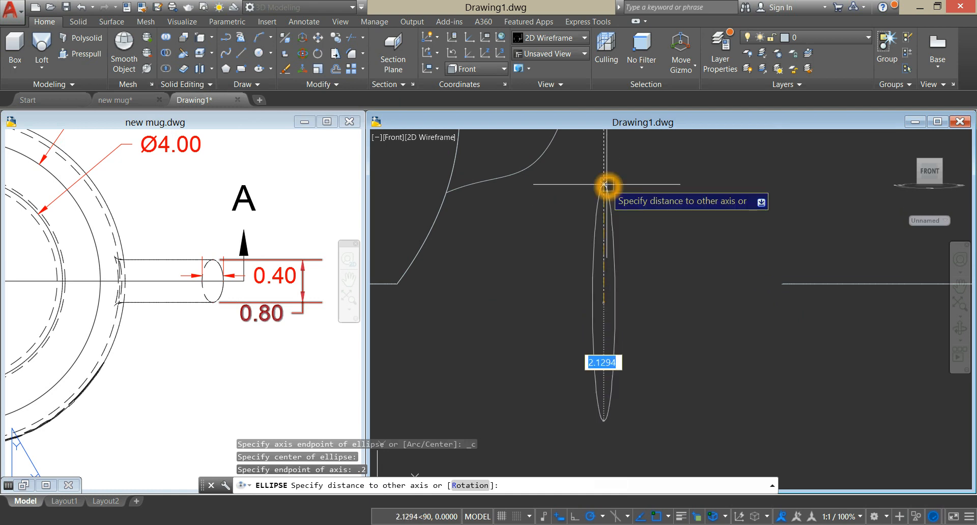
key("Return")
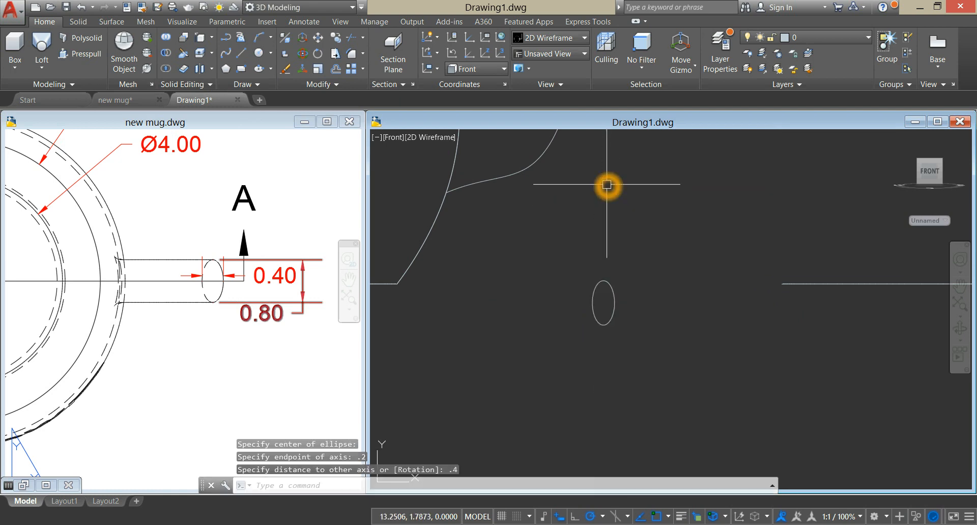
Step: Measure the ellipse's height and width between its opposite quadrant points
middle_click_drag(618, 268, 563, 244)
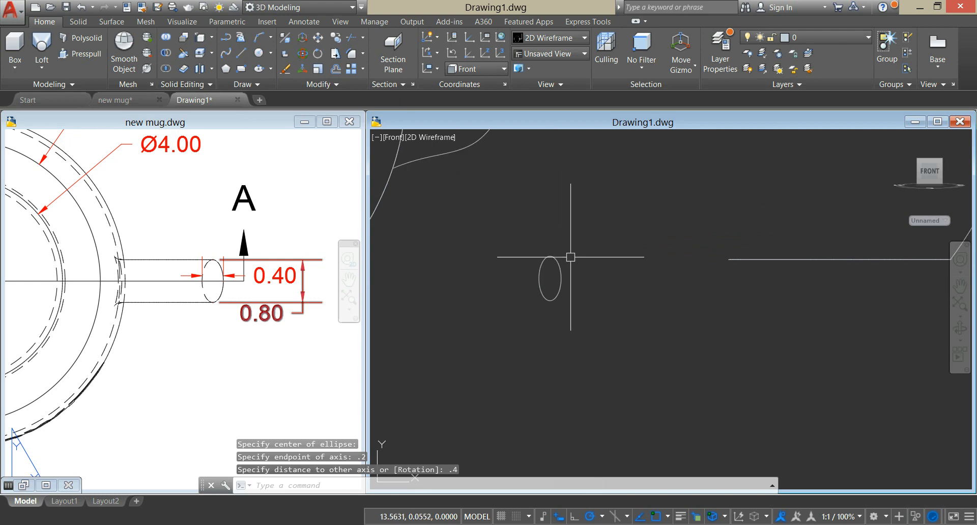
type("di")
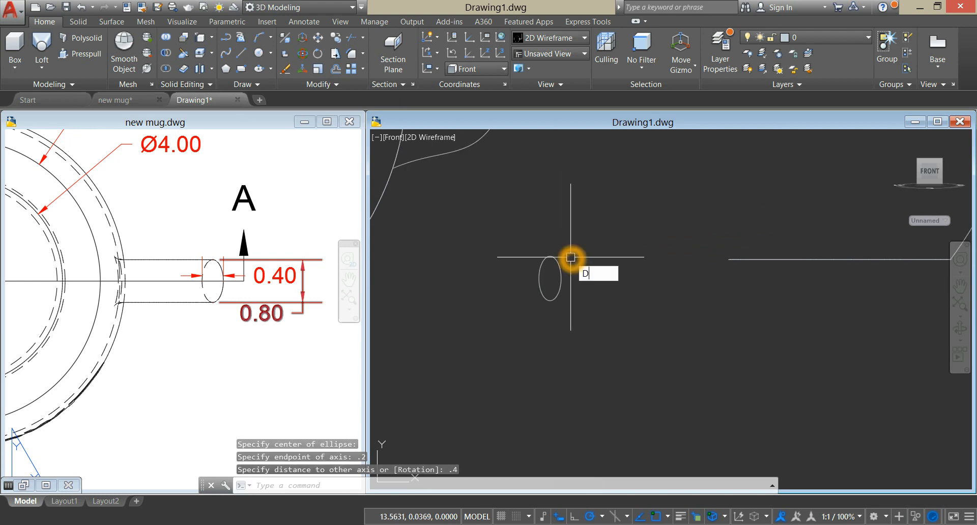
key("Return")
left_click(550, 256)
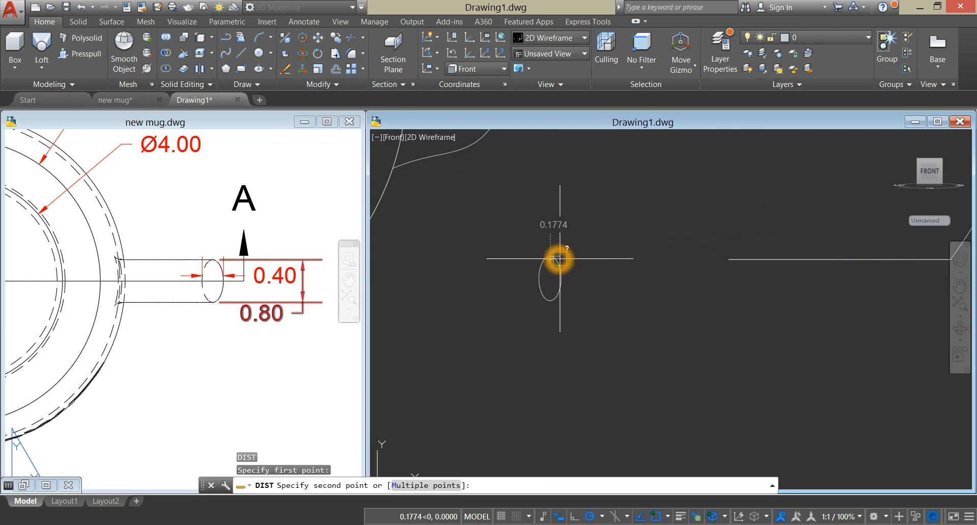
key("Escape")
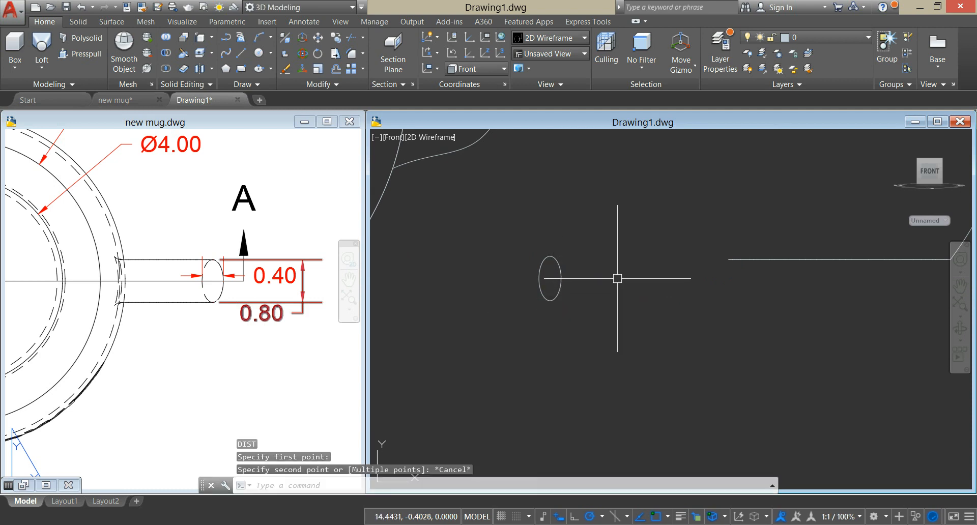
type("DI")
key("Return")
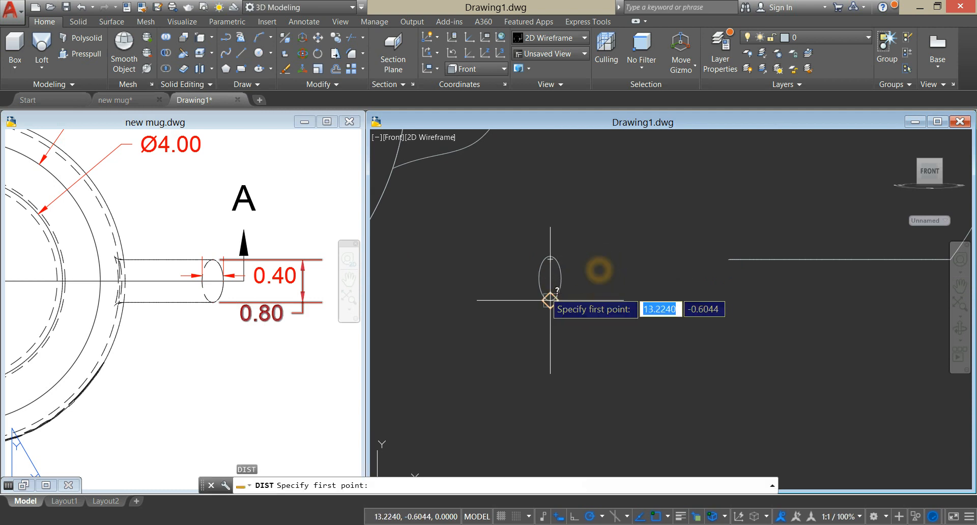
left_click(538, 279)
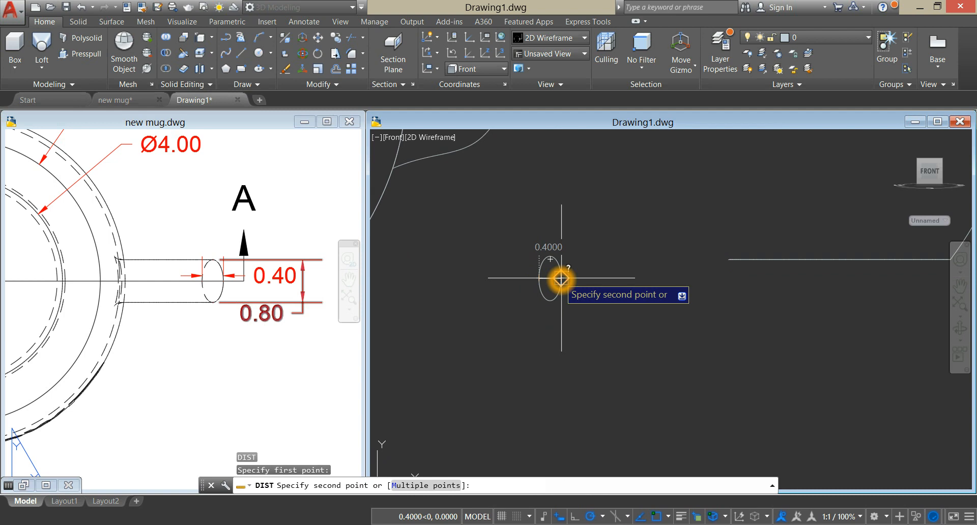
key("Escape")
Step: Sweep the ellipse along the trimmed handle spline as a solid, and display the model in the Realistic visual style
scroll(585, 264, "down", 5)
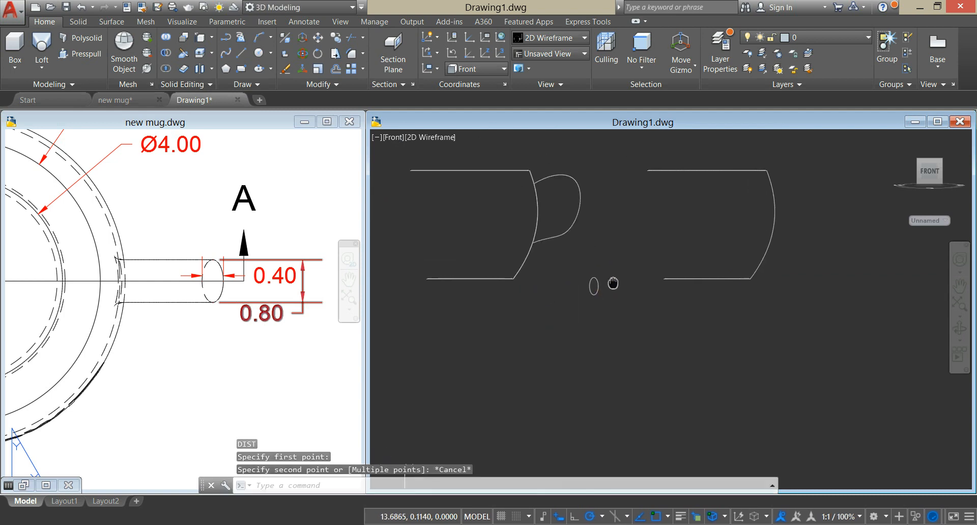
scroll(606, 249, "up", 4)
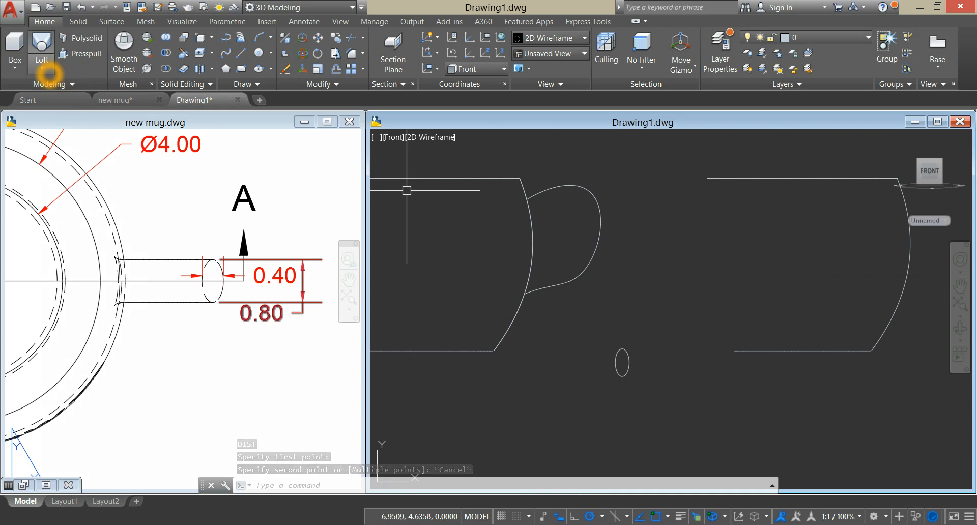
left_click(49, 72)
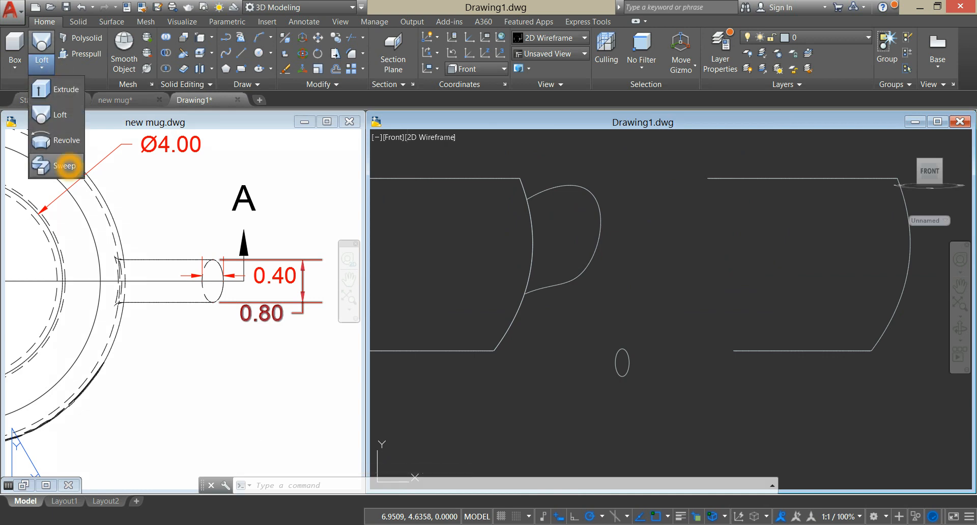
left_click(66, 165)
left_click(617, 358)
right_click(625, 236)
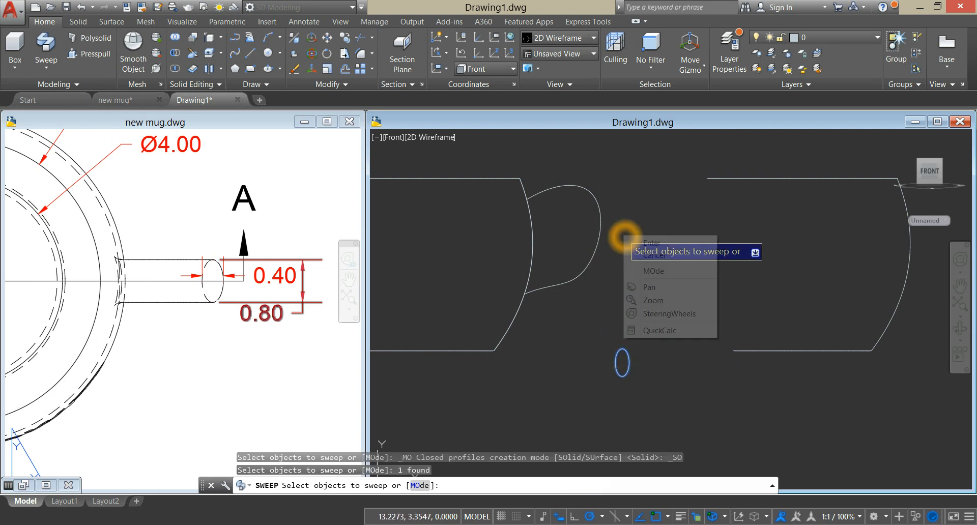
left_click(639, 244)
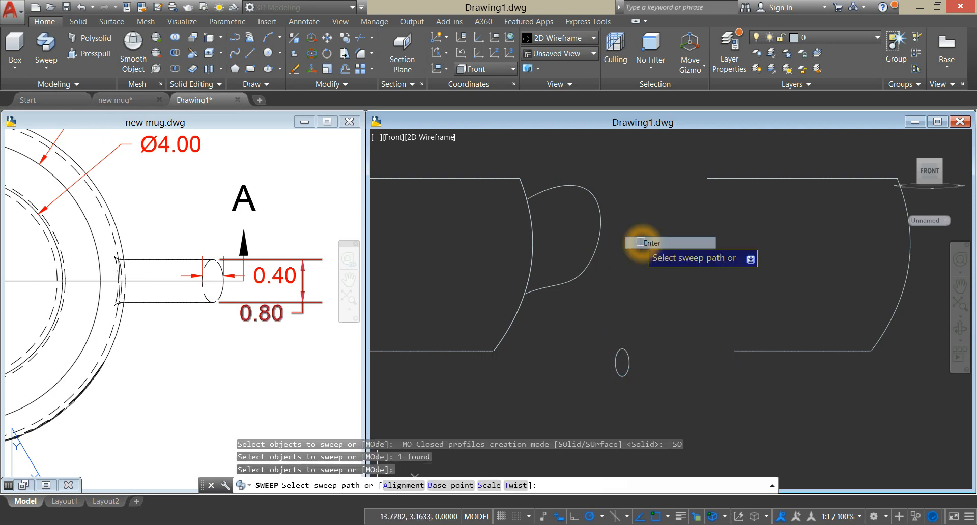
left_click(601, 240)
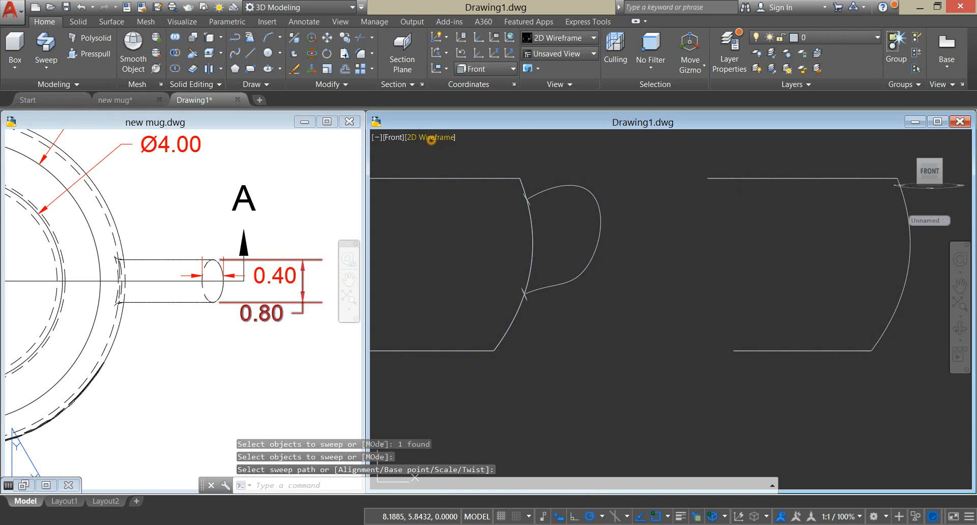
left_click(441, 137)
left_click(458, 202)
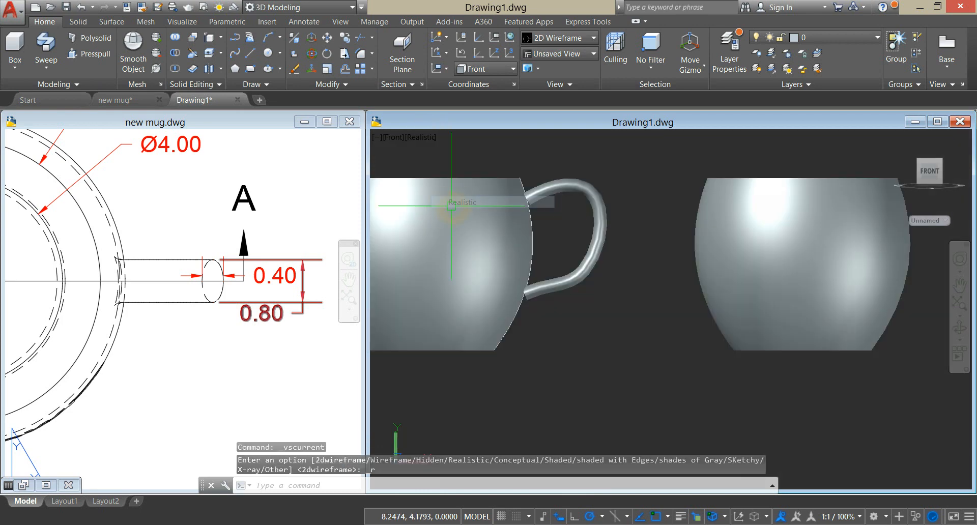
middle_click_drag(579, 225, 604, 235)
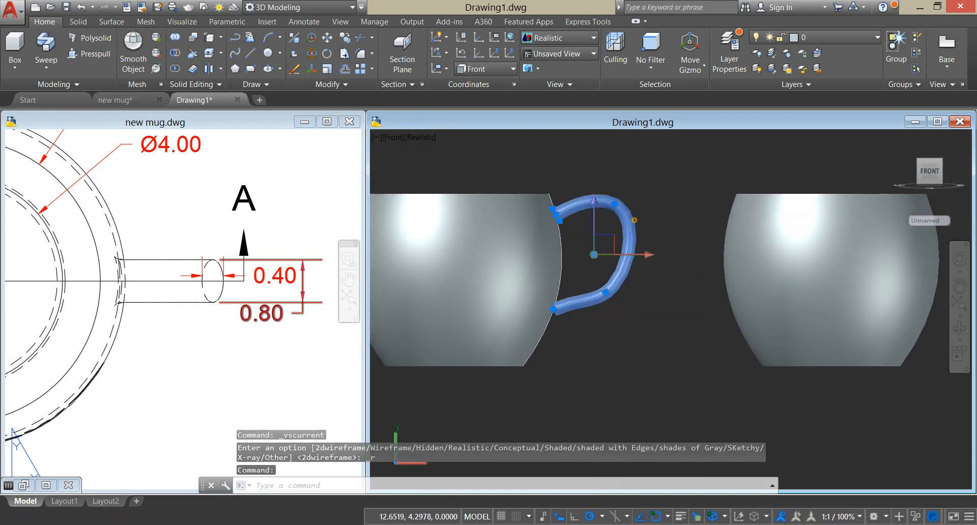
left_click(633, 218)
right_click(672, 173)
left_click(699, 253)
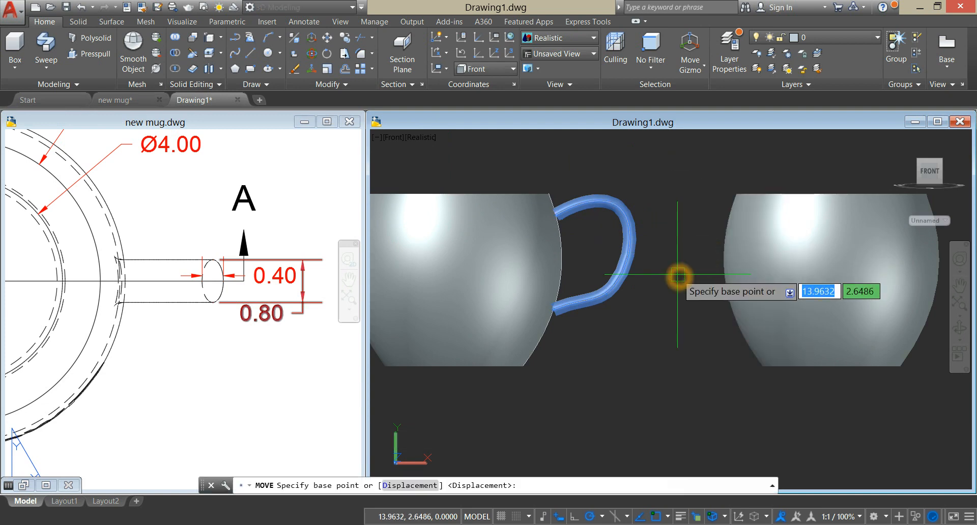
left_click(677, 277)
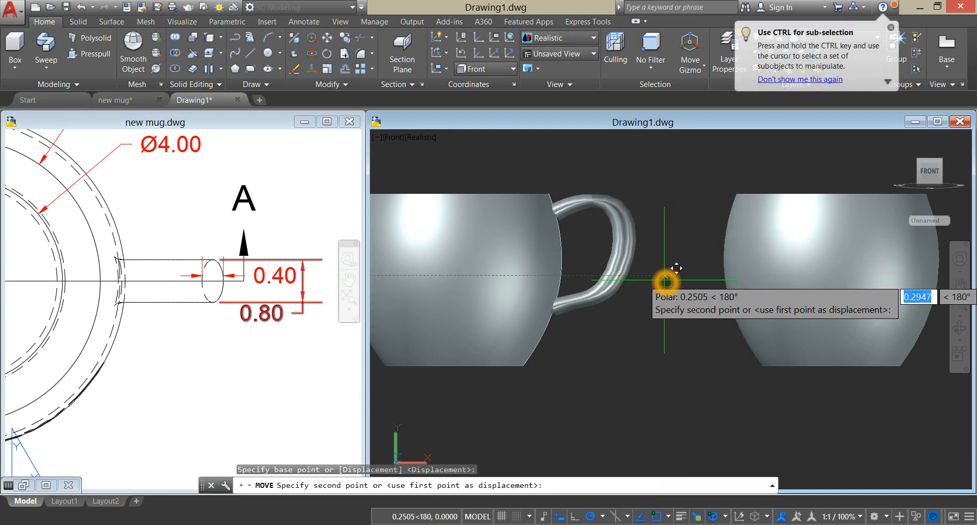
scroll(664, 274, "up", 4)
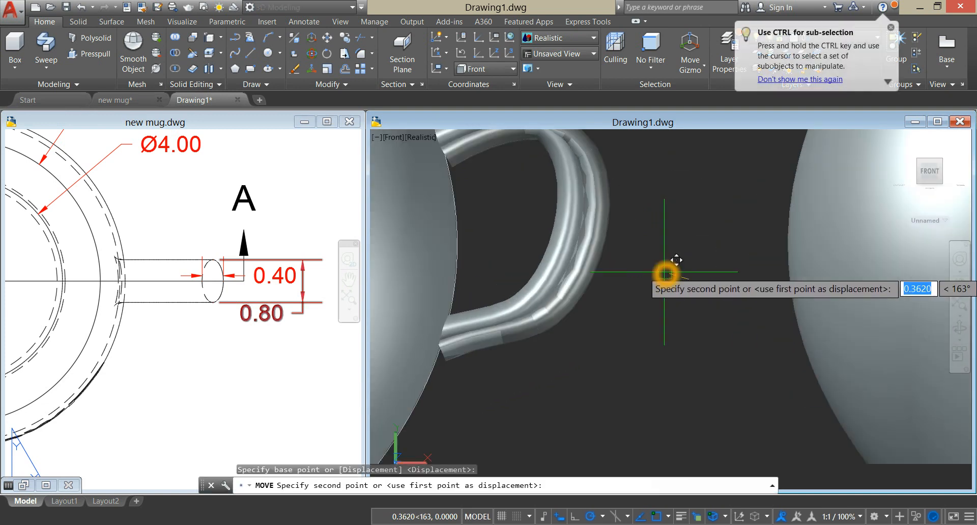
key("Escape")
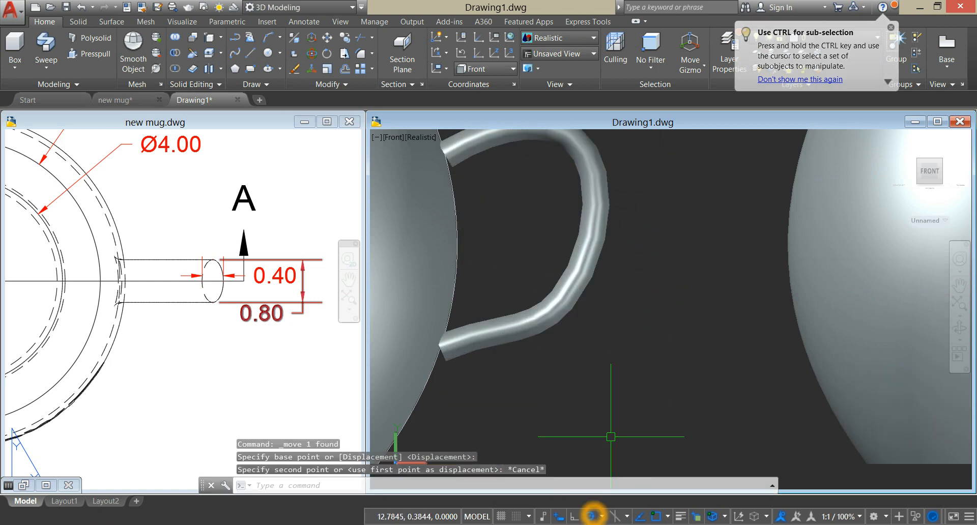
Step: Turn off polar tracking and move the swept handle about 0.29 toward the body and slightly down so both ends enter the body
key("F10")
left_click(606, 227)
right_click(649, 202)
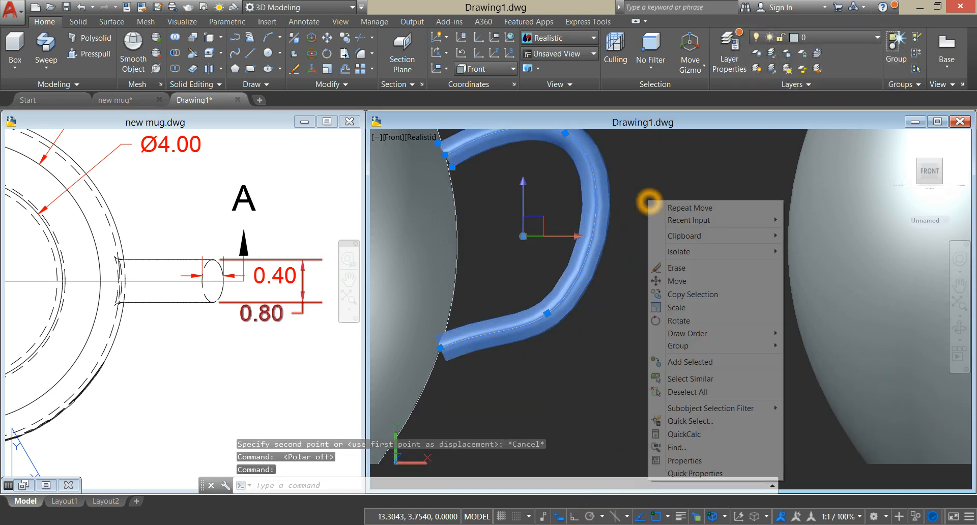
left_click(672, 281)
scroll(683, 279, "down", 3)
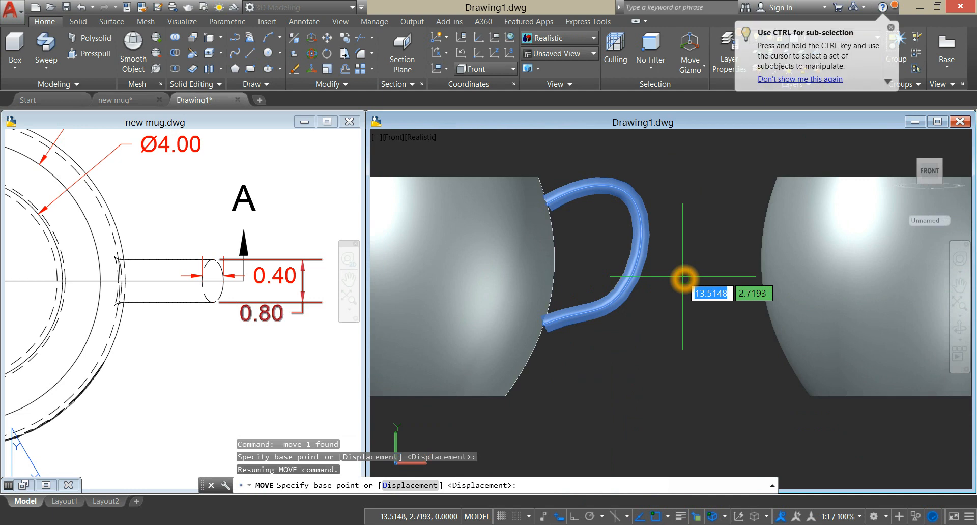
left_click(683, 278)
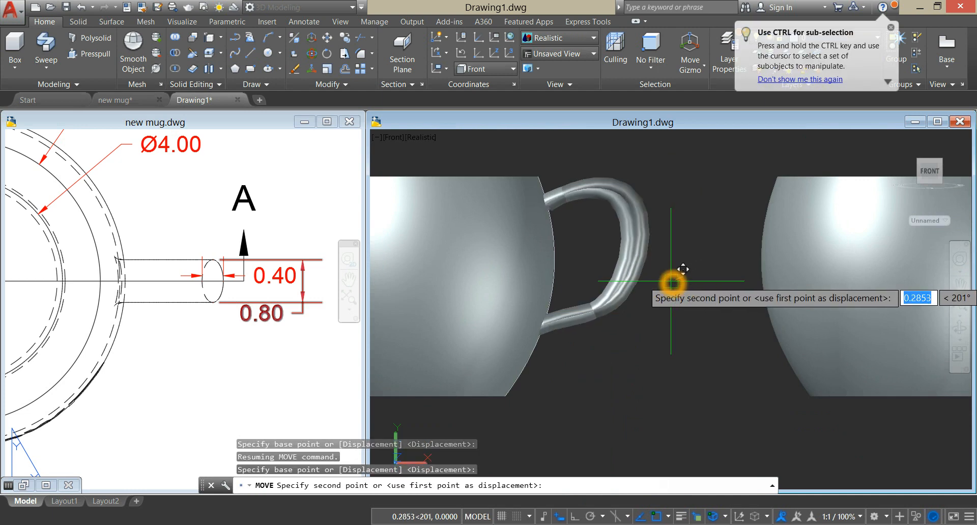
left_click(672, 281)
scroll(671, 282, "down", 3)
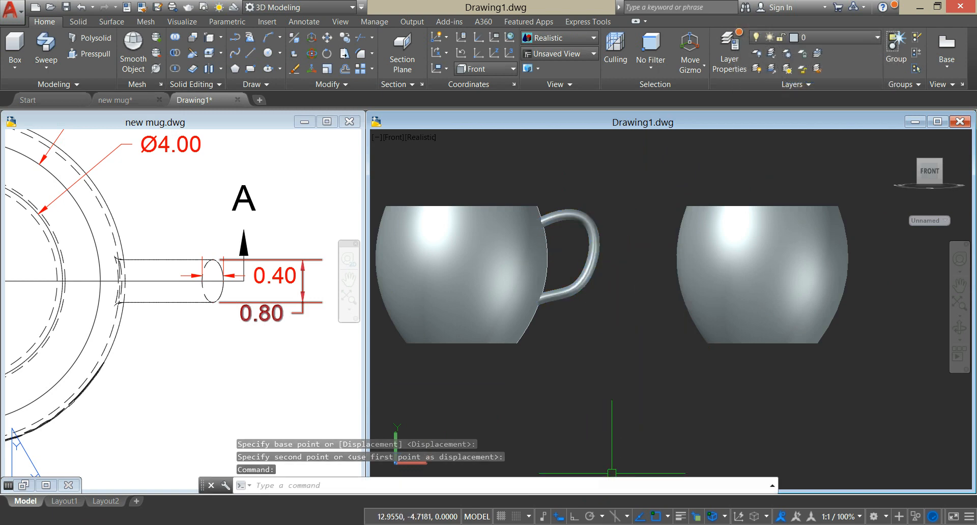
Step: Turn polar tracking on and shell the mug body at the handle with a 0.1 offset, removing its top face
left_click(590, 517)
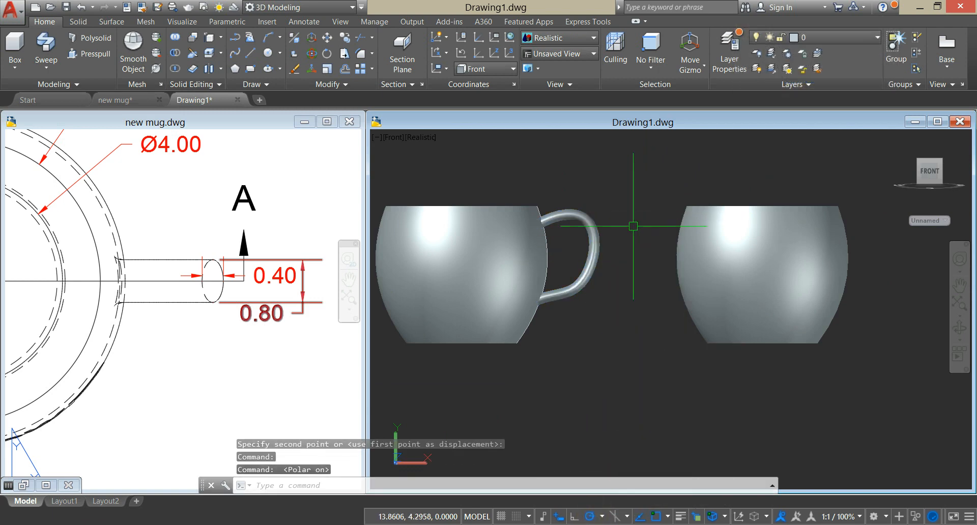
left_click(524, 176)
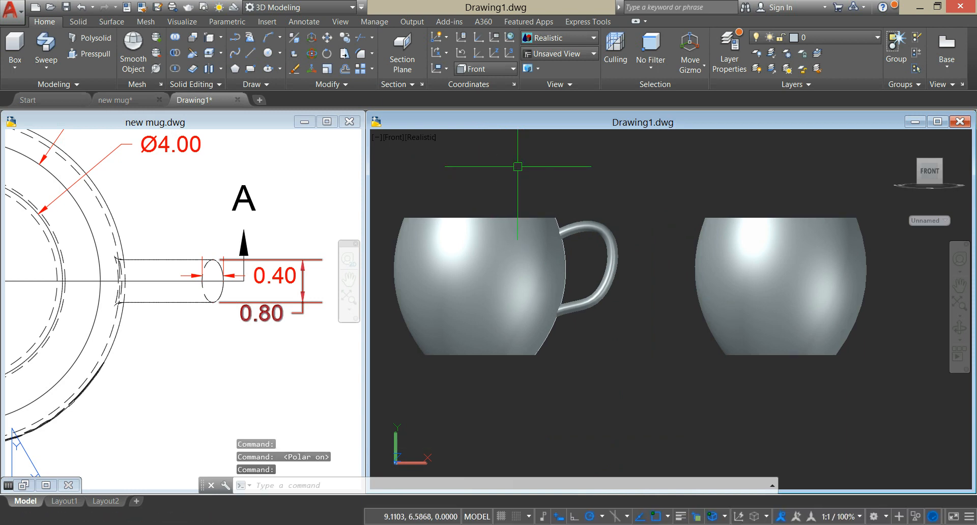
middle_click_drag(543, 178, 573, 212, "shift")
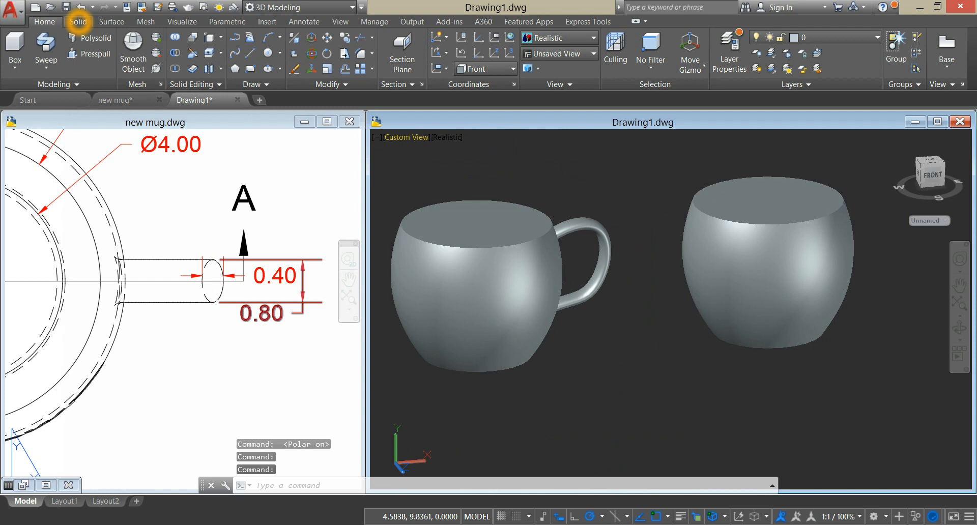
left_click(78, 22)
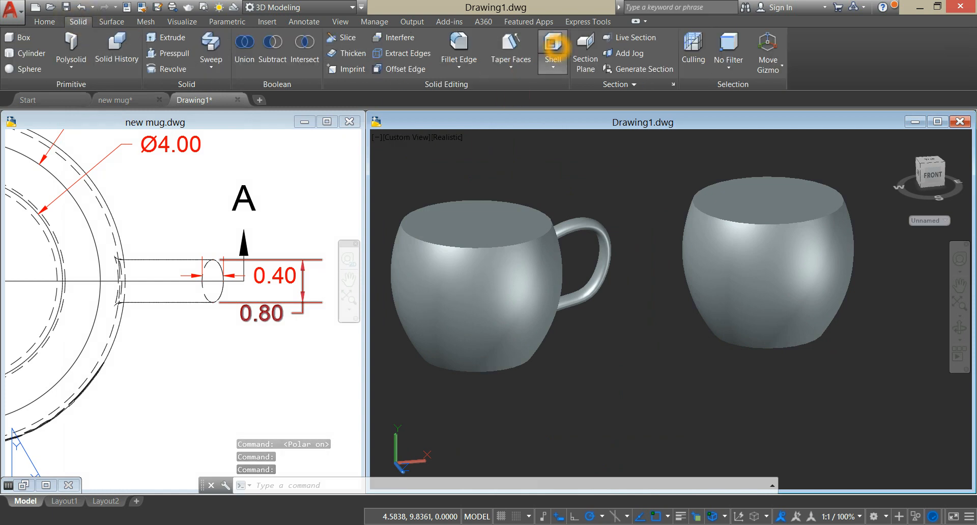
left_click(553, 45)
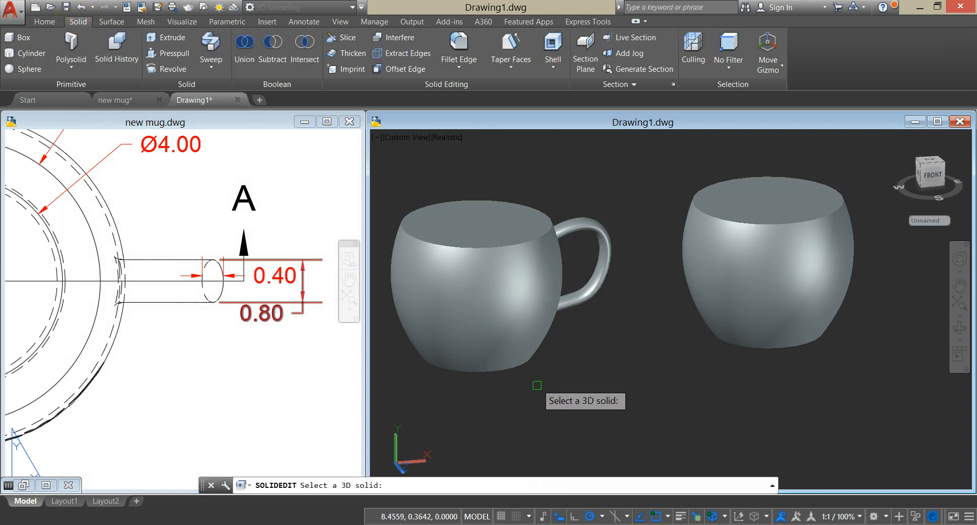
left_click(524, 353)
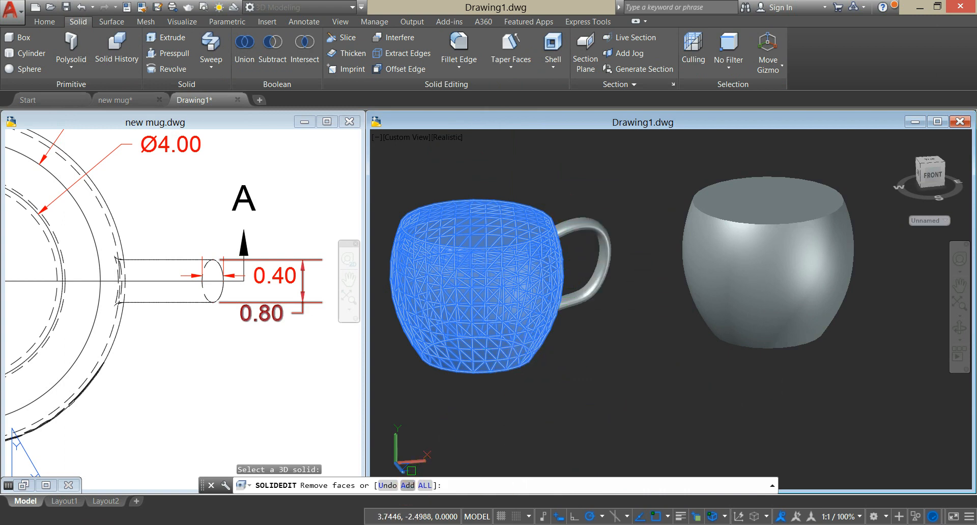
left_click(407, 485)
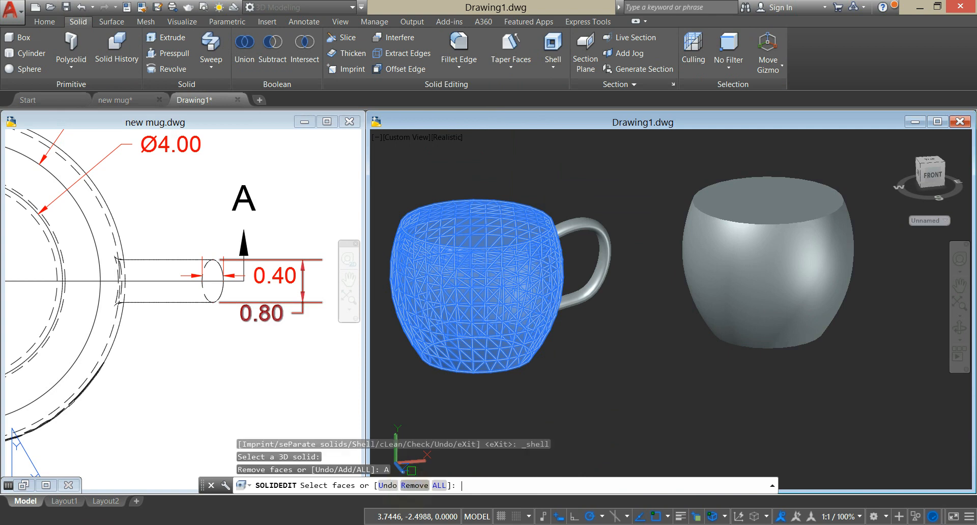
left_click(413, 485)
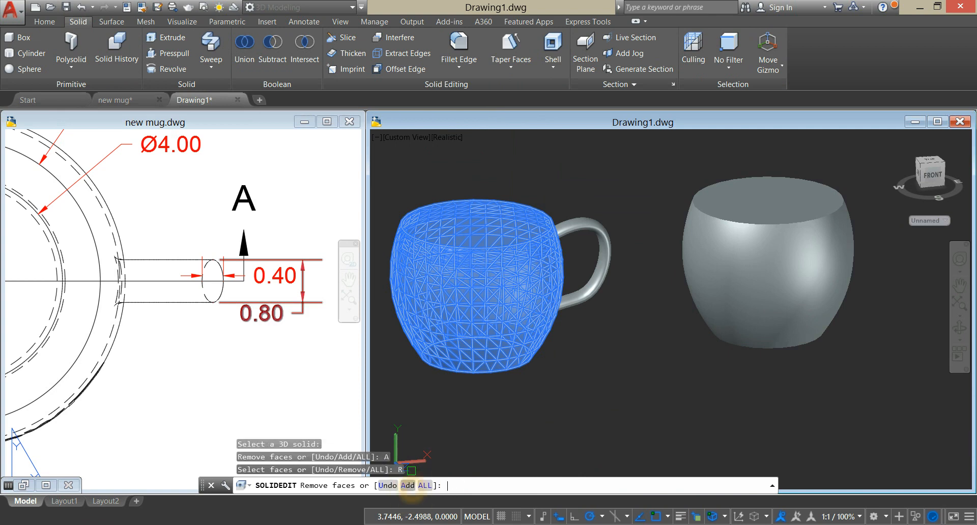
left_click(491, 225)
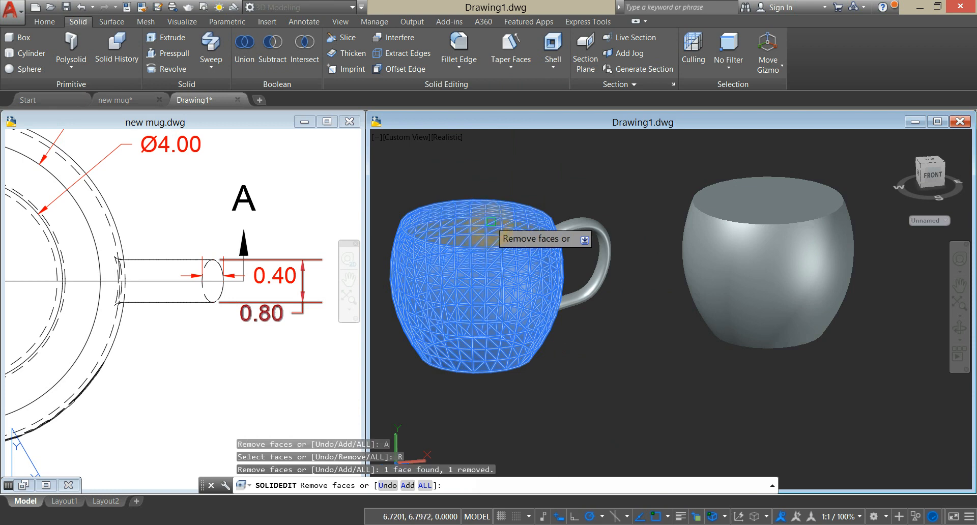
right_click(557, 177)
left_click(575, 183)
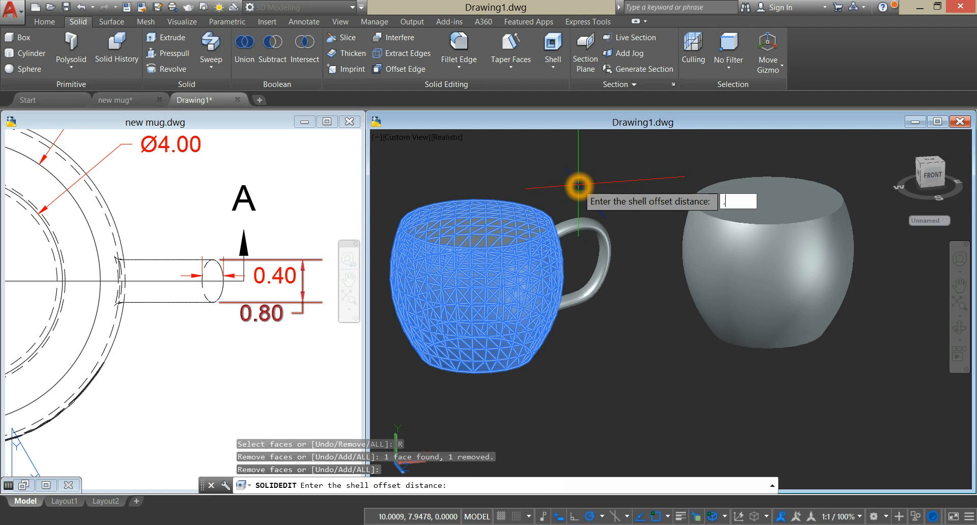
type(".1")
key("Return")
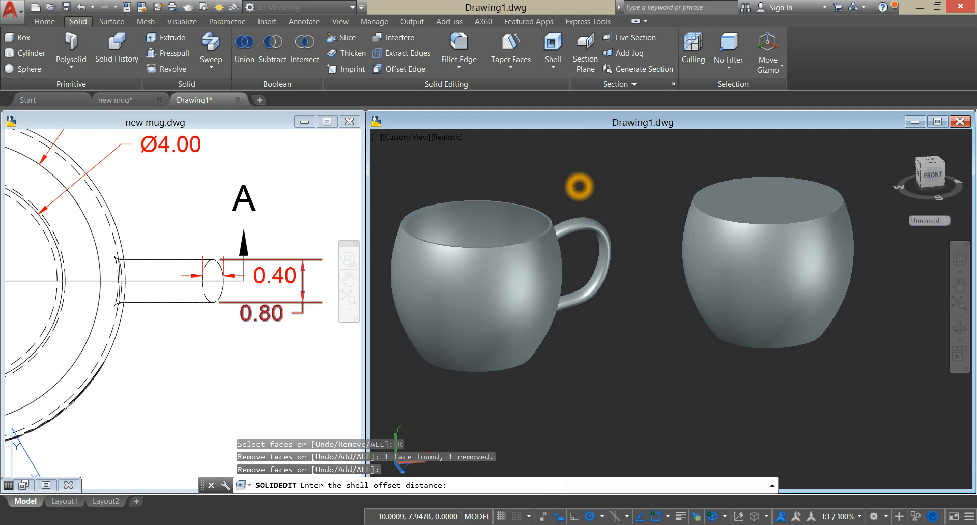
key("Return")
key("Return")
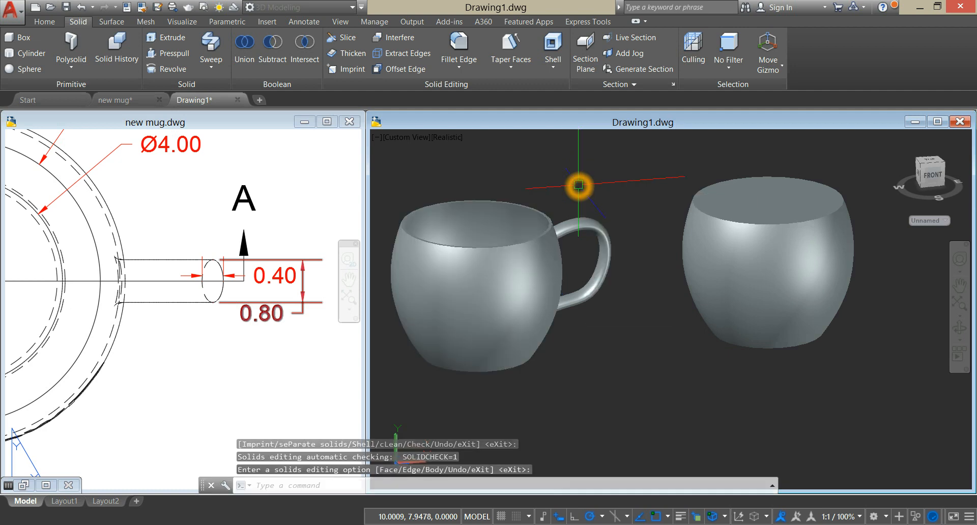
Step: Examine the handle ends inside the shelled body, as well as the top and front views of the reference drawing
middle_click_drag(559, 212, 580, 279, "shift")
scroll(580, 279, "up", 4)
scroll(605, 208, "up", 5)
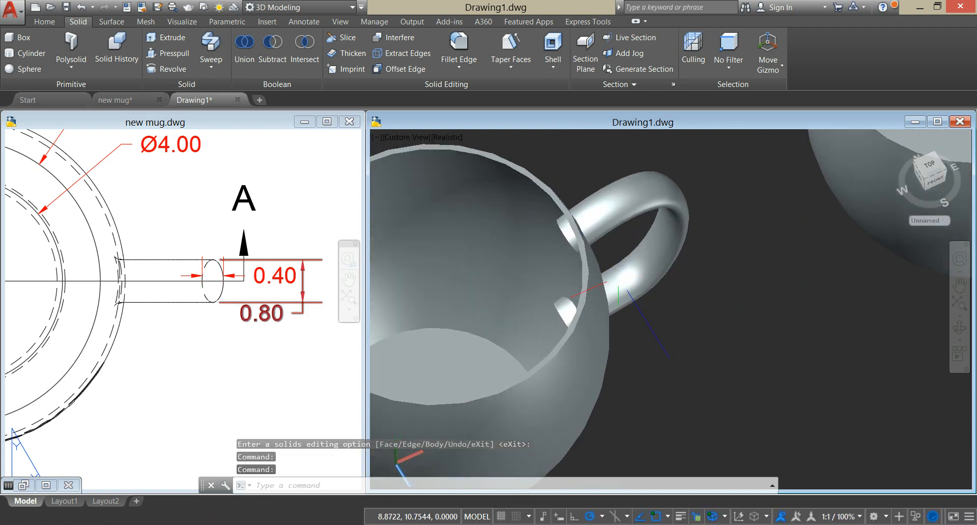
left_click(607, 207)
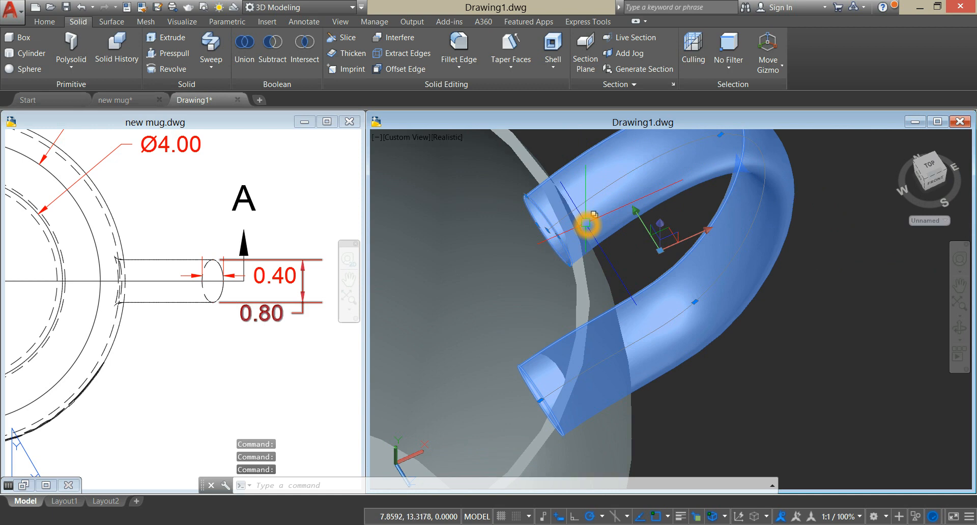
scroll(588, 224, "down", 4)
key("Escape")
scroll(605, 281, "down", 2)
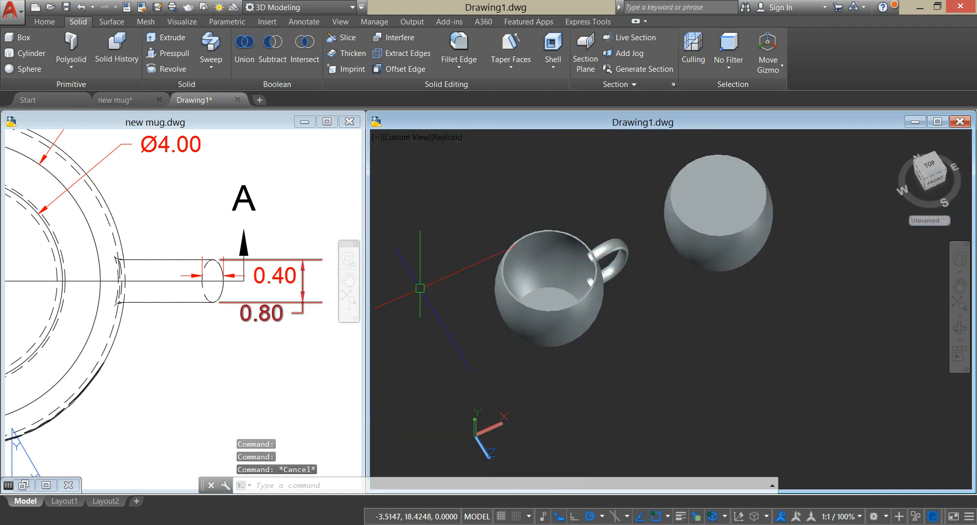
left_click(232, 380)
scroll(231, 354, "down", 2)
scroll(231, 355, "down", 1)
mouse_move(231, 354)
middle_mouse_down()
mouse_move(268, 232)
mouse_move(203, 229)
middle_mouse_up()
left_click(693, 286)
middle_click_drag(692, 286, 686, 319)
scroll(657, 308, "up", 2)
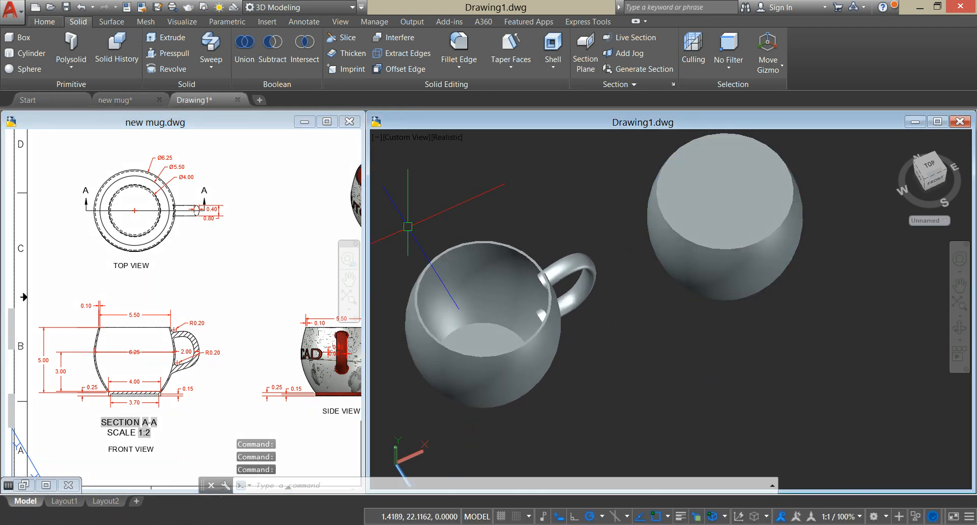
Step: Assign the separate solid mug body without a handle to Layer2
left_click(44, 22)
left_click(704, 221)
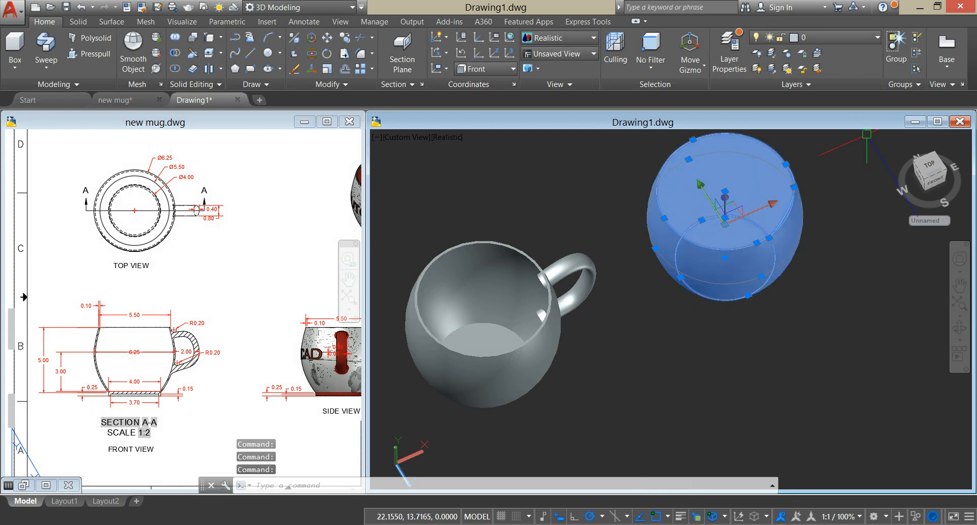
left_click(865, 37)
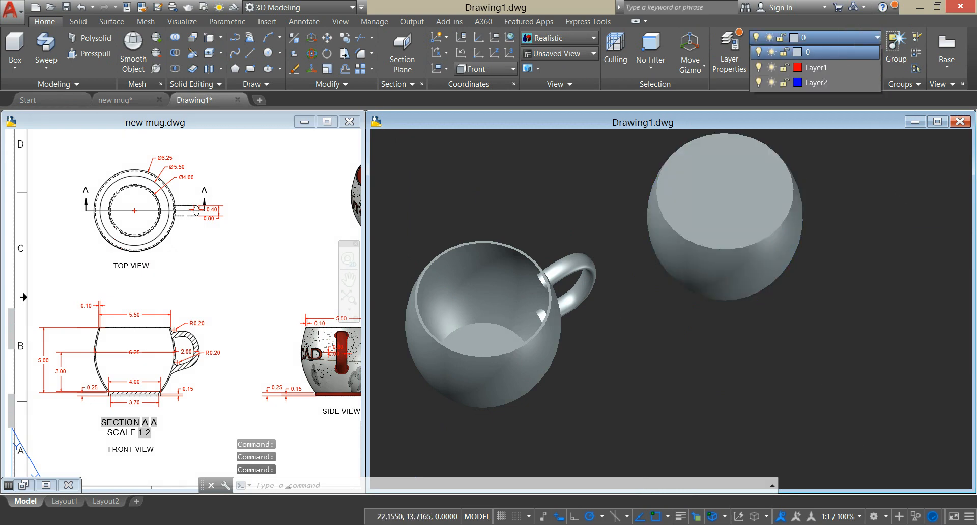
left_click(817, 83)
key("Escape")
middle_click_drag(761, 344, 733, 345)
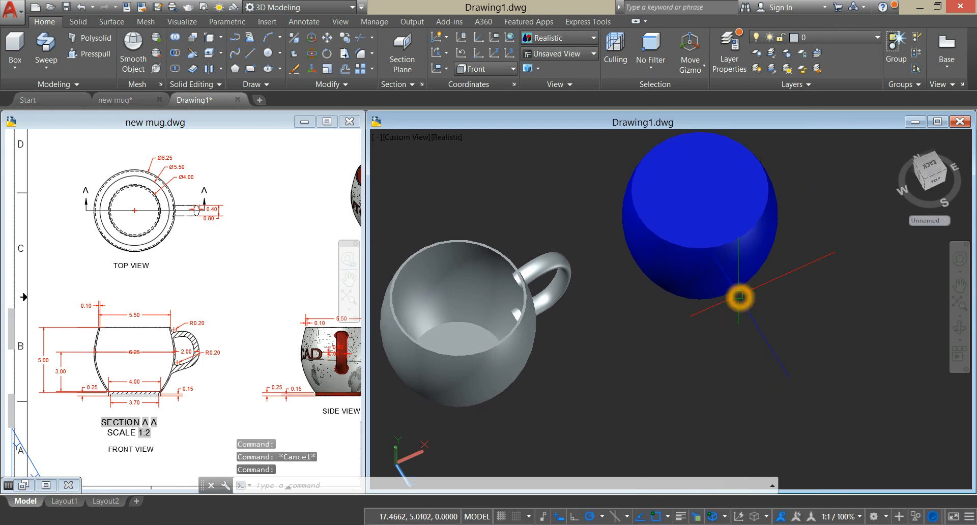
Step: Copy the blue solid body from the center of its top face to the center of the shelled mug's rim
left_click(739, 296)
right_click(816, 188)
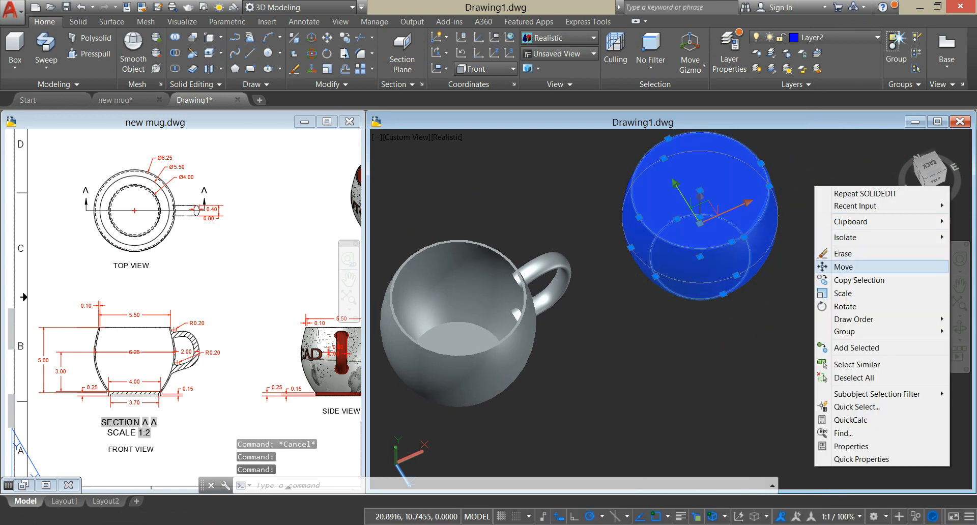
left_click(830, 280)
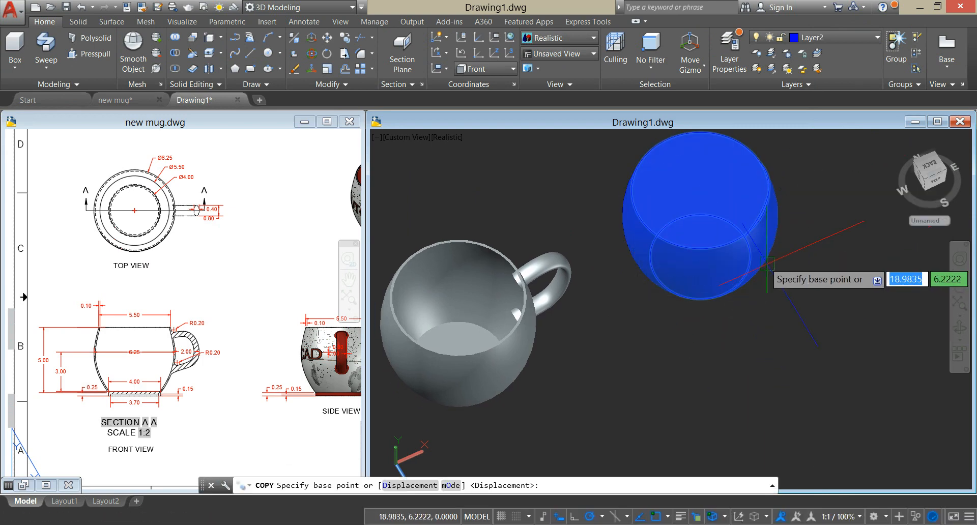
left_click(700, 194)
middle_click_drag(642, 239, 727, 218)
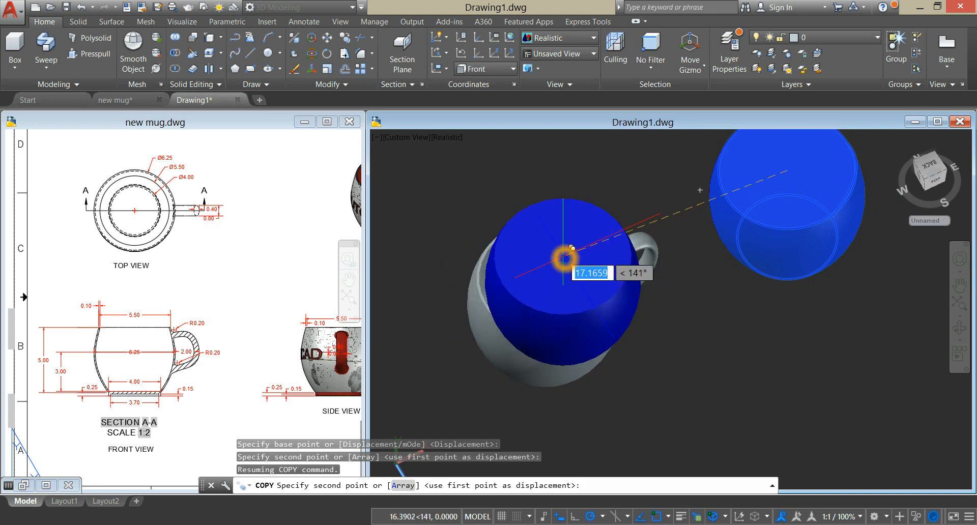
right_click(562, 258, "shift")
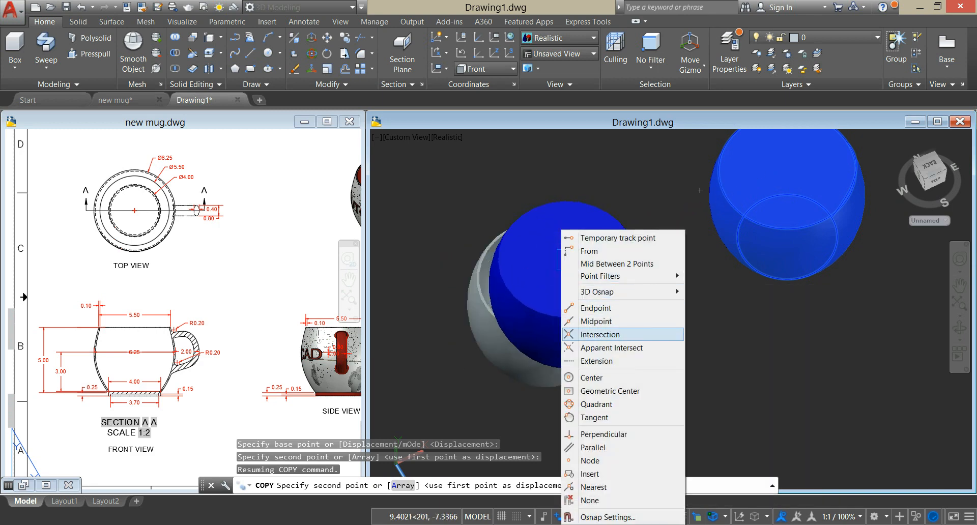
left_click(592, 377)
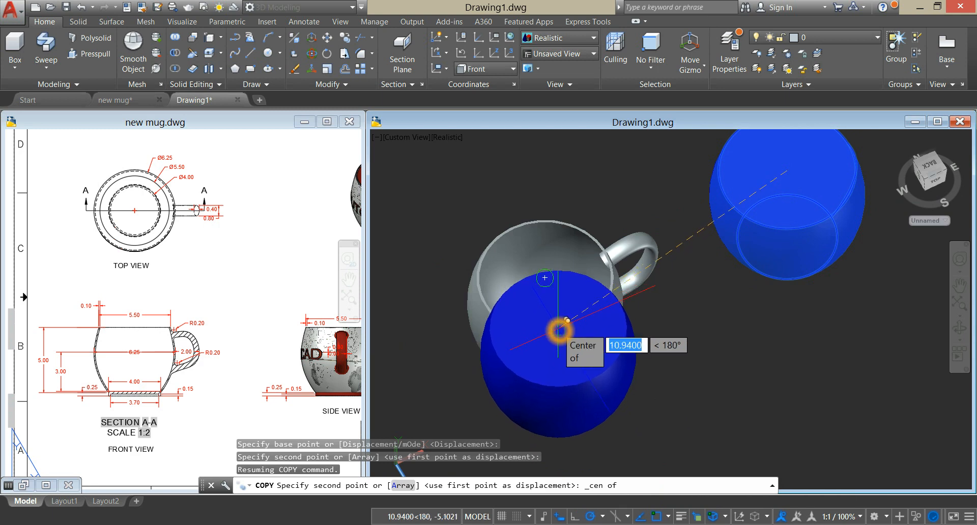
left_click(560, 331)
right_click(656, 305)
left_click(670, 318)
Step: Subtract the blue solid copy inside the mug from the handle to trim the ends protruding into the cavity
middle_click_drag(669, 320, 634, 287, "shift")
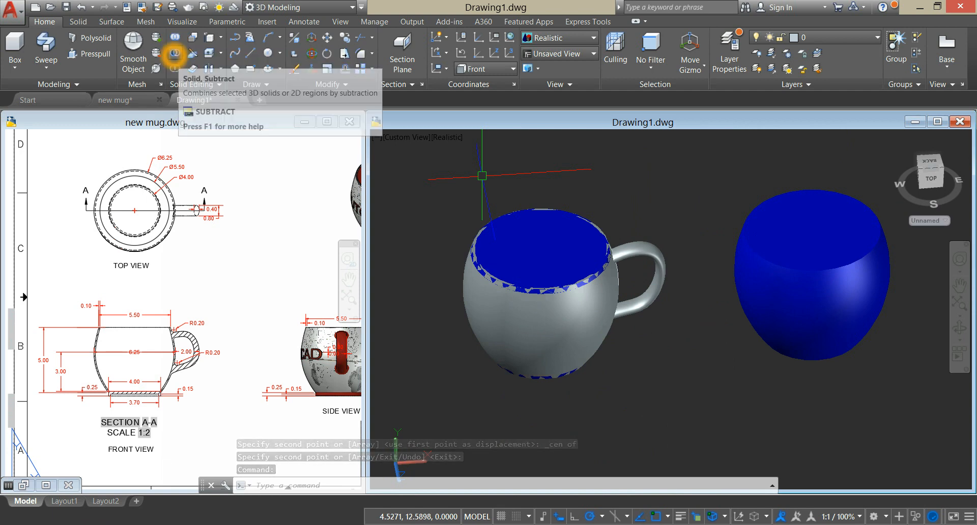
left_click(174, 53)
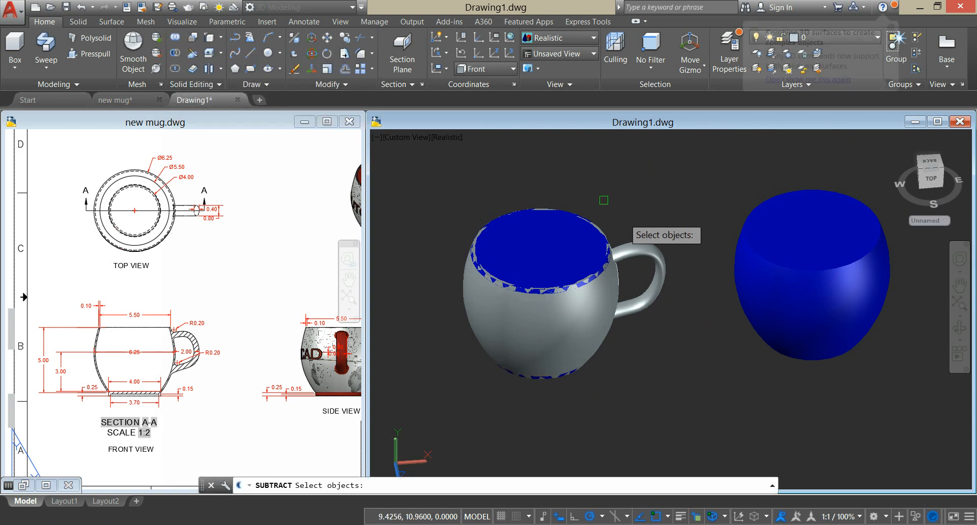
scroll(625, 219, "up", 2)
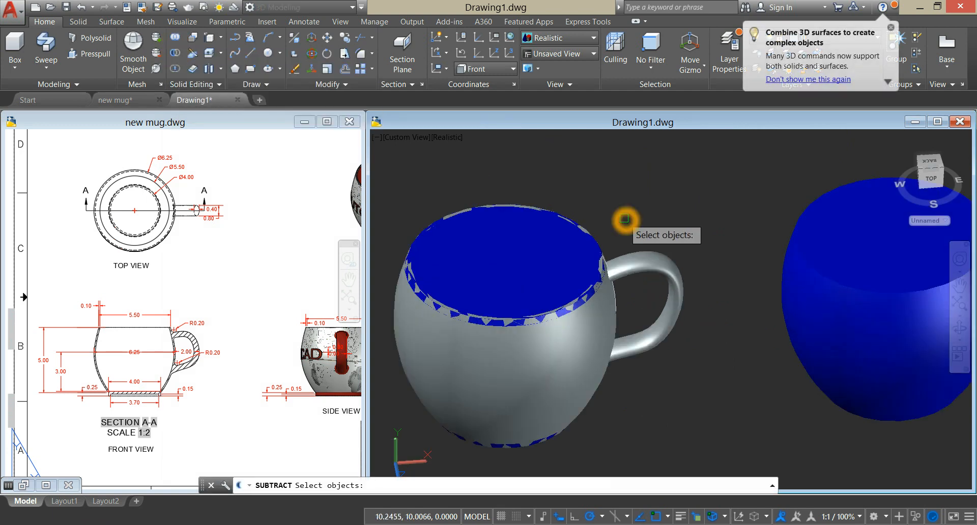
left_click(637, 253)
key("Return")
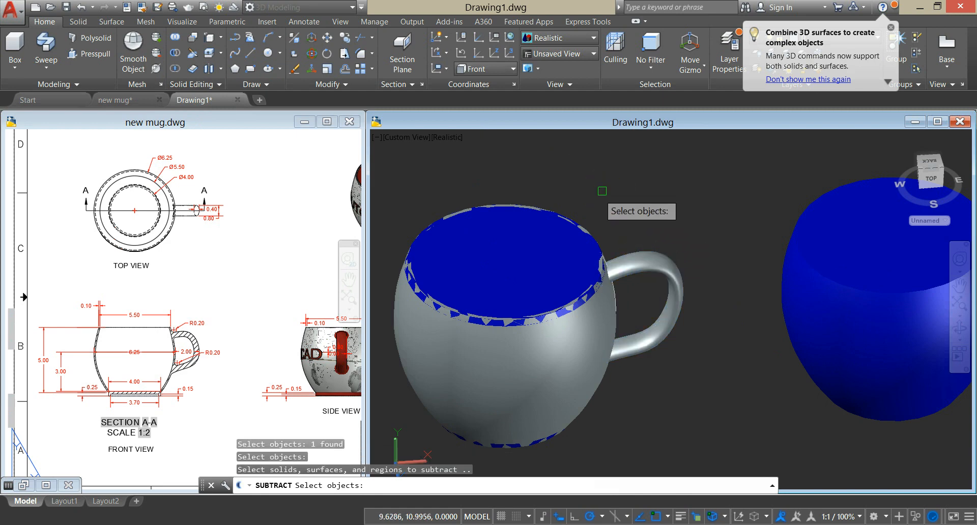
left_click(537, 251)
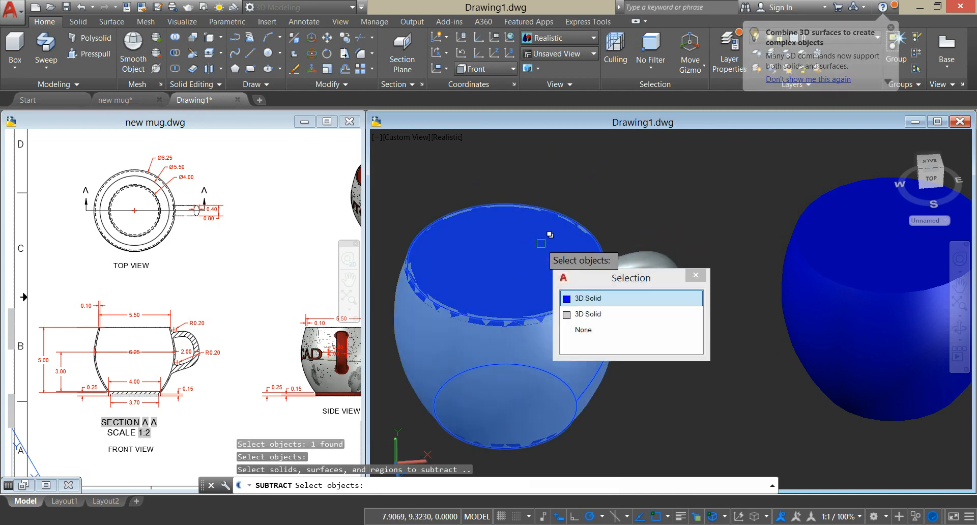
key("Return")
key("Return")
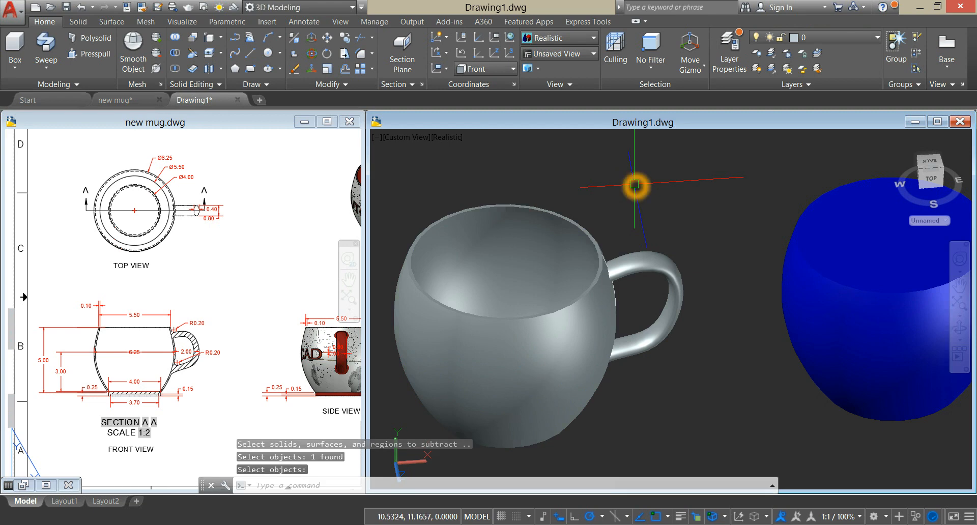
Step: Union the shelled mug body with the trimmed handle into one solid
middle_click_drag(634, 184, 704, 181, "shift")
scroll(609, 201, "down", 3)
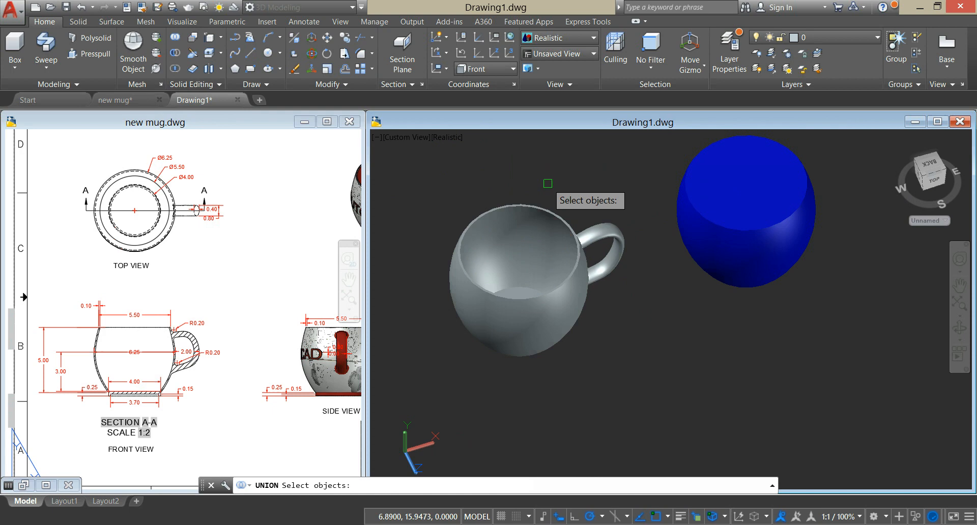
left_click(546, 208)
left_click(622, 228)
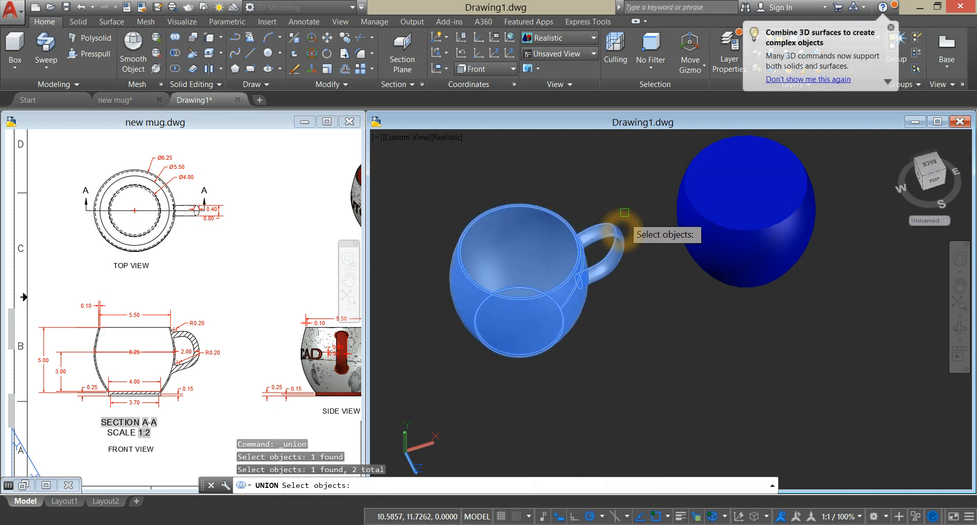
key("Return")
middle_click_drag(618, 183, 613, 211, "shift")
middle_click_drag(734, 223, 647, 203, "shift")
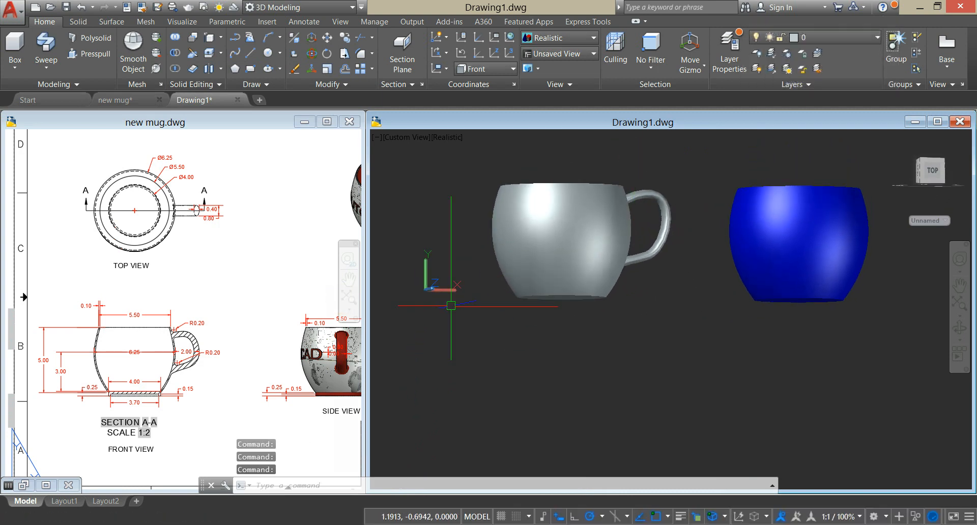
Step: Extrude the mug's bottom face 0.25 downward with Presspull to form the base, following the section view's dimensions
left_click(188, 408)
middle_click_drag(188, 407, 197, 331)
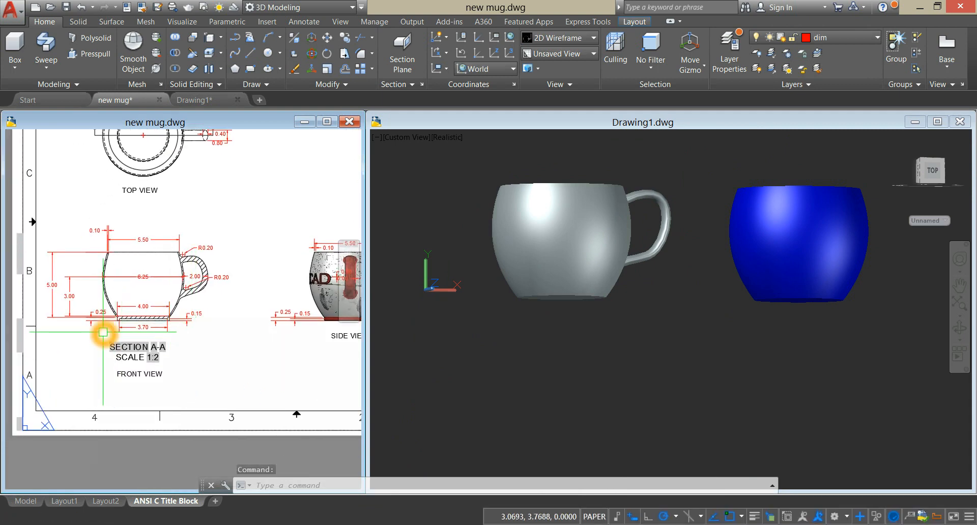
scroll(103, 332, "up", 5)
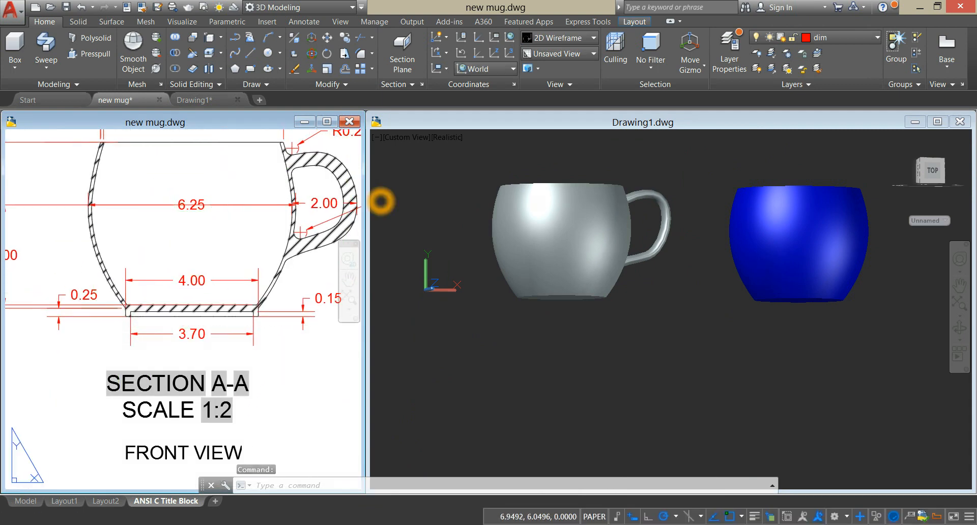
left_click(410, 192)
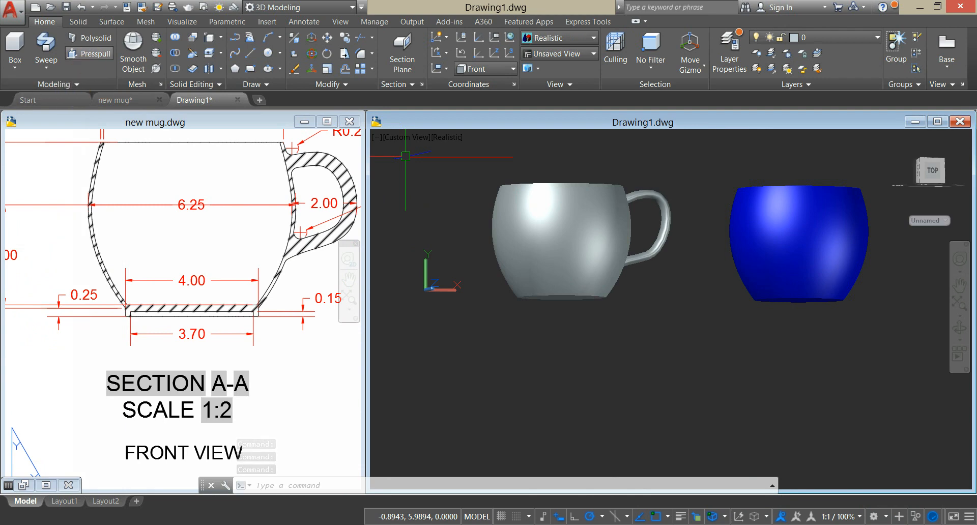
left_click(90, 55)
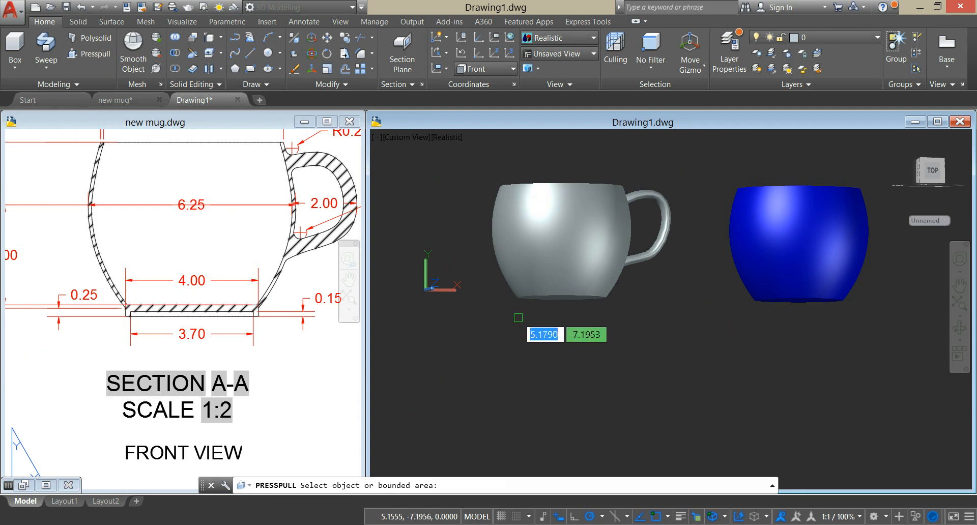
middle_click_drag(518, 321, 541, 281, "shift")
scroll(567, 304, "up", 3)
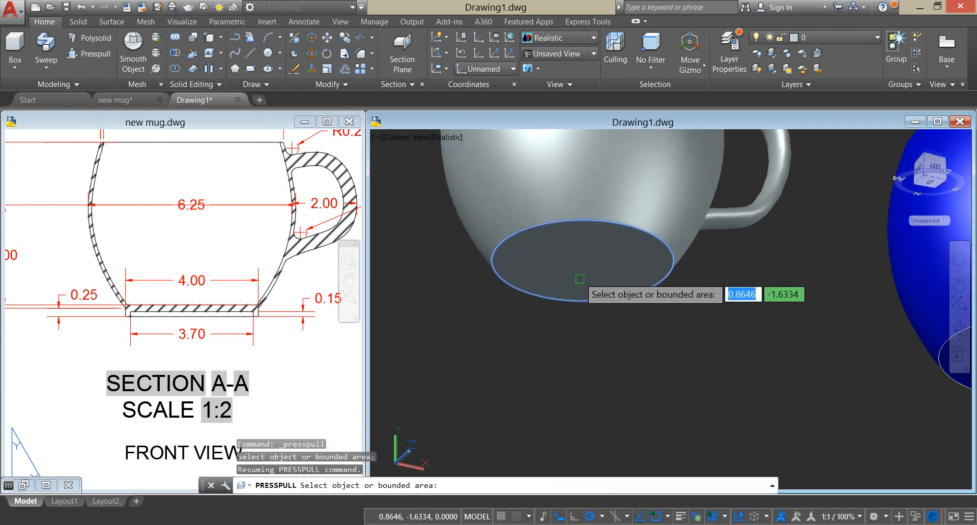
left_click(594, 270)
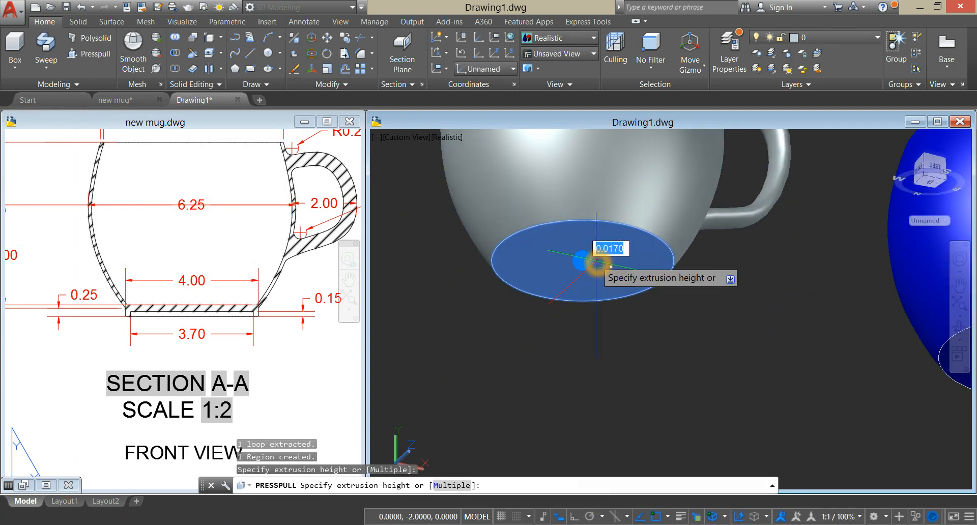
left_click(600, 287)
left_click_drag(600, 286, 606, 338)
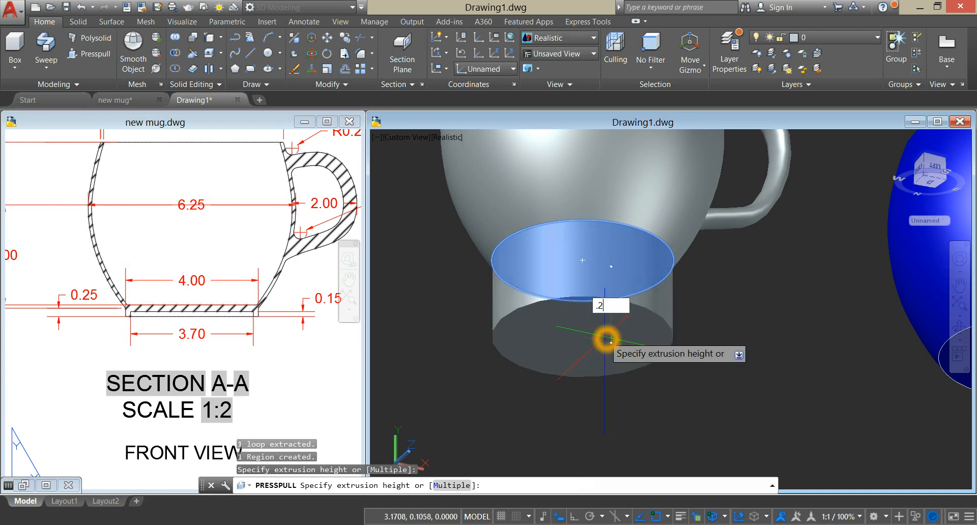
type(".25")
key("Return")
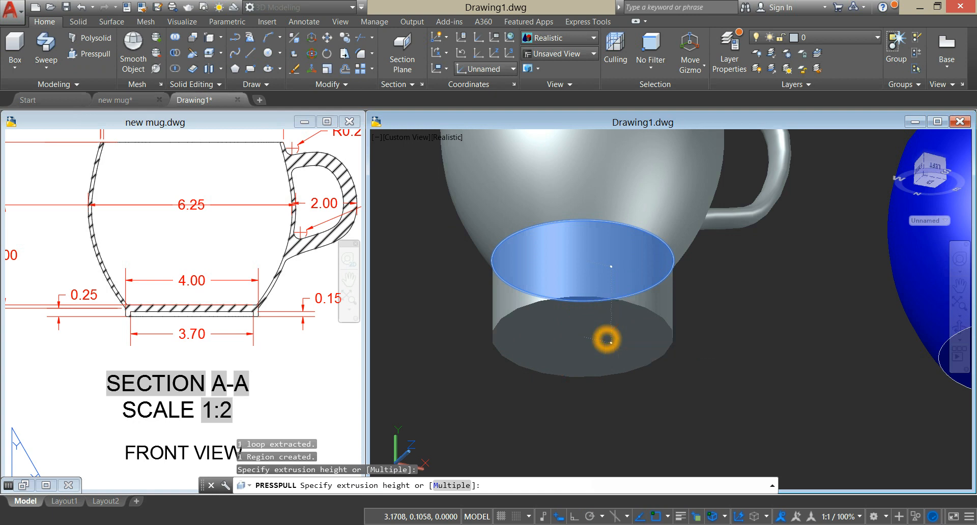
key("Return")
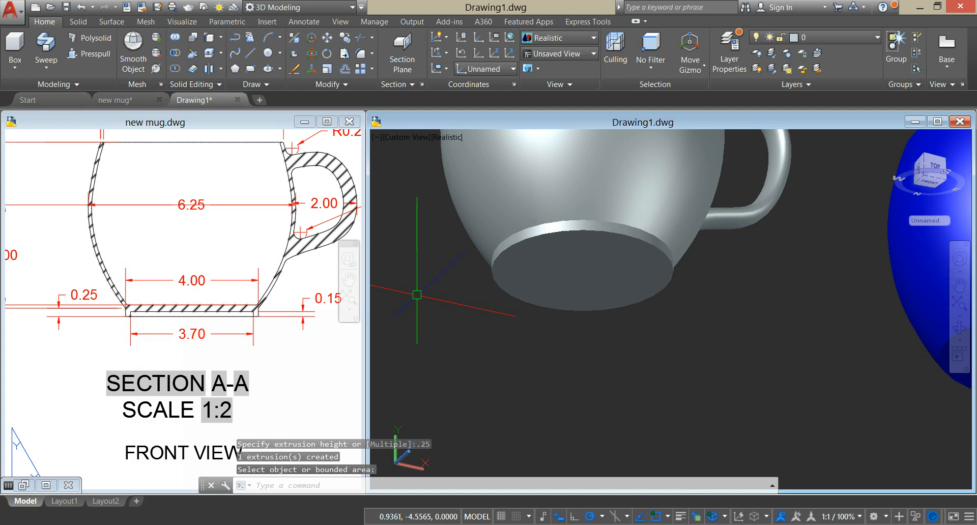
left_click(273, 331)
scroll(212, 324, "up", 2)
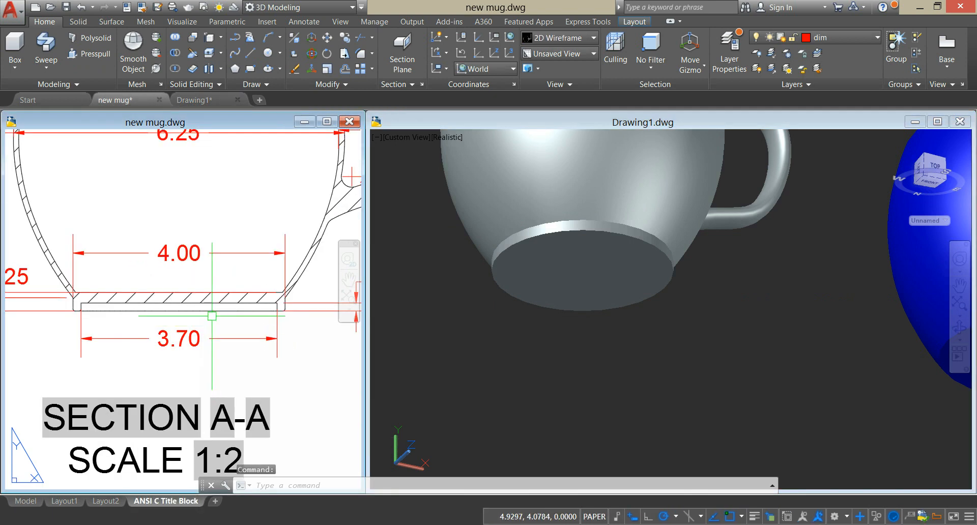
scroll(210, 311, "down", 1)
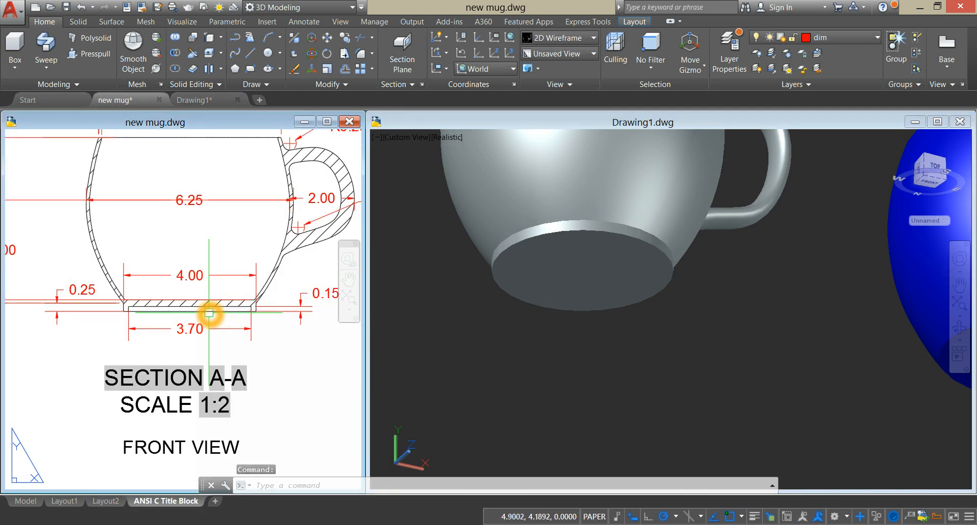
scroll(210, 314, "down", 1)
left_click(498, 336)
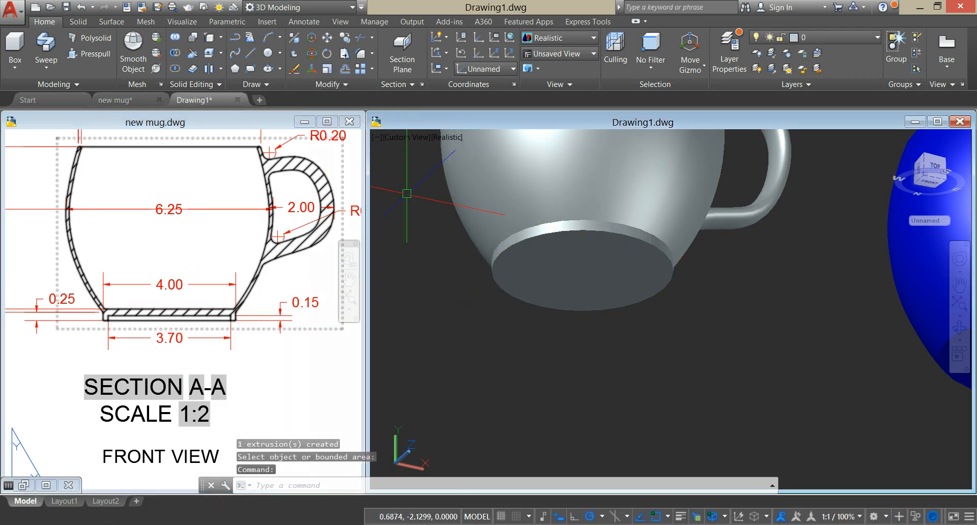
type("c")
key("Return")
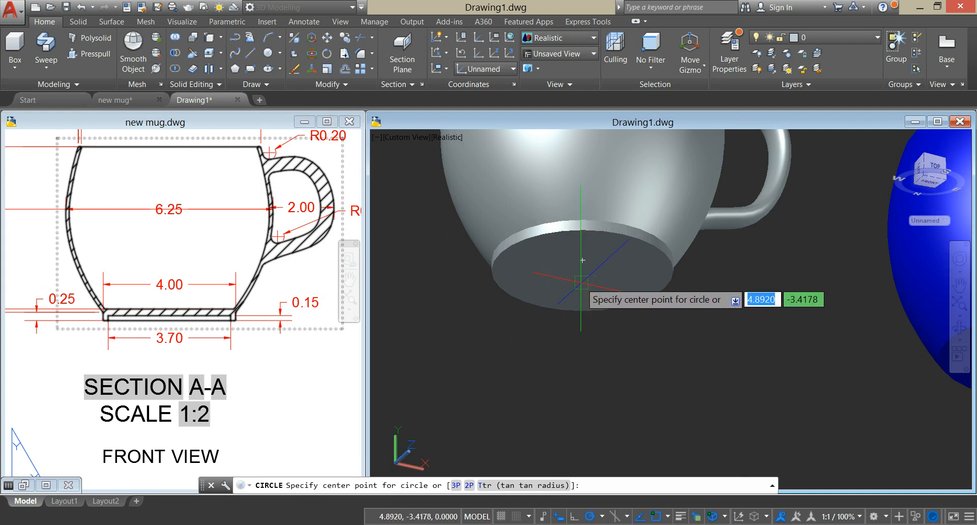
left_click(584, 274)
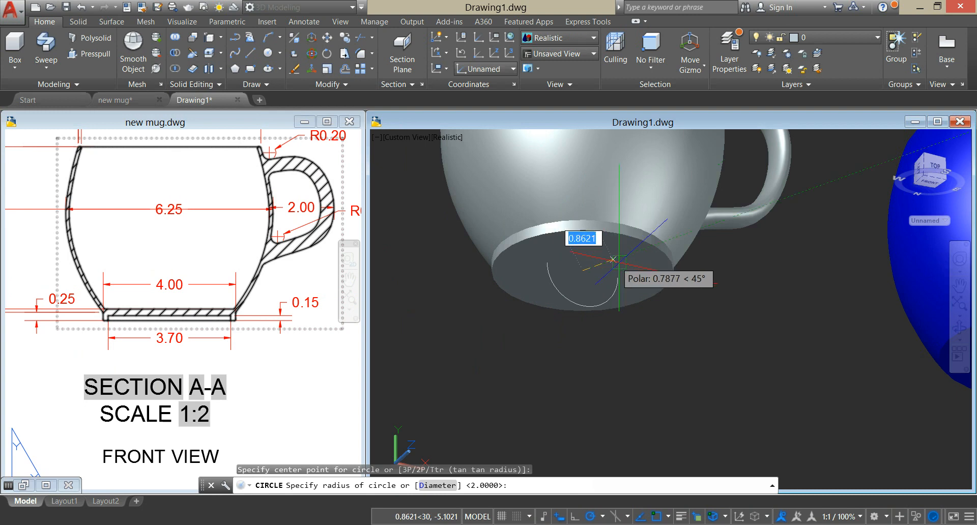
key("Escape")
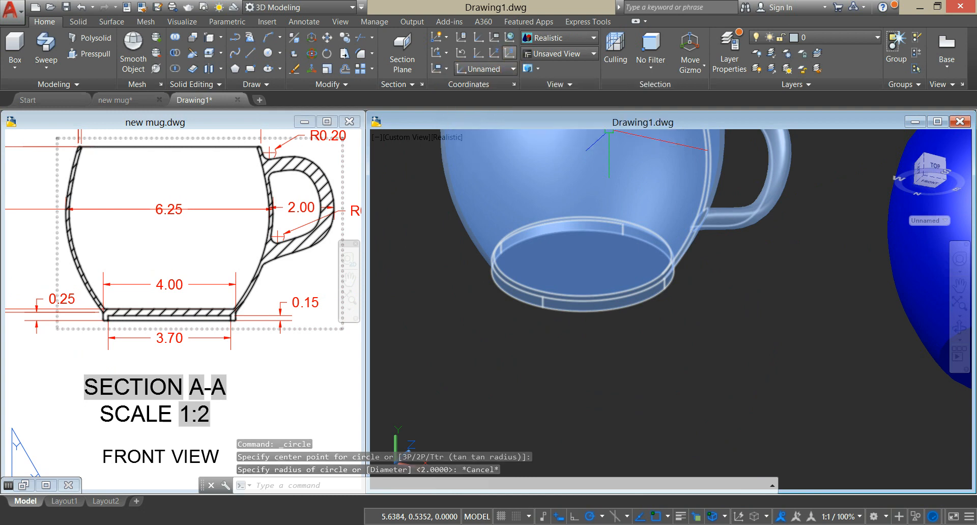
Step: Align the UCS to the underside face of the mug's base
left_click(446, 69)
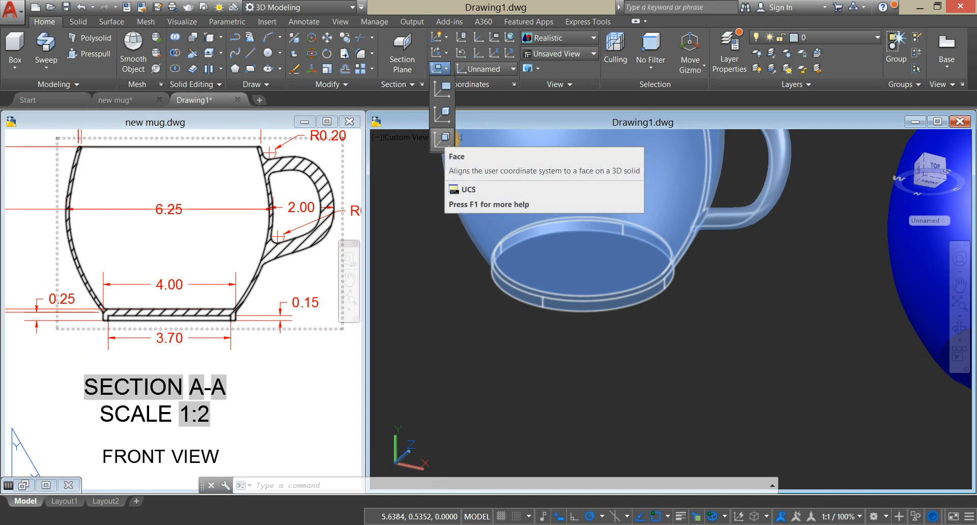
left_click(442, 137)
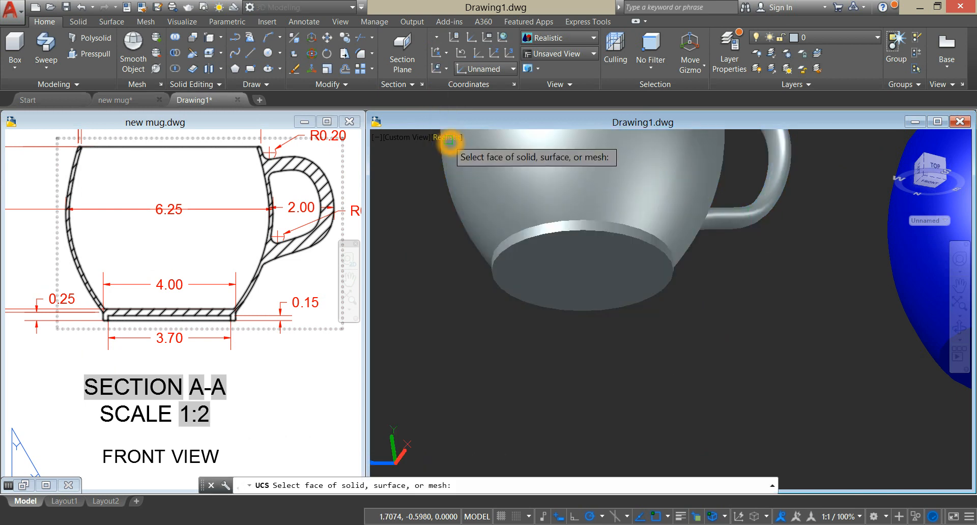
left_click(585, 278)
left_click(620, 312)
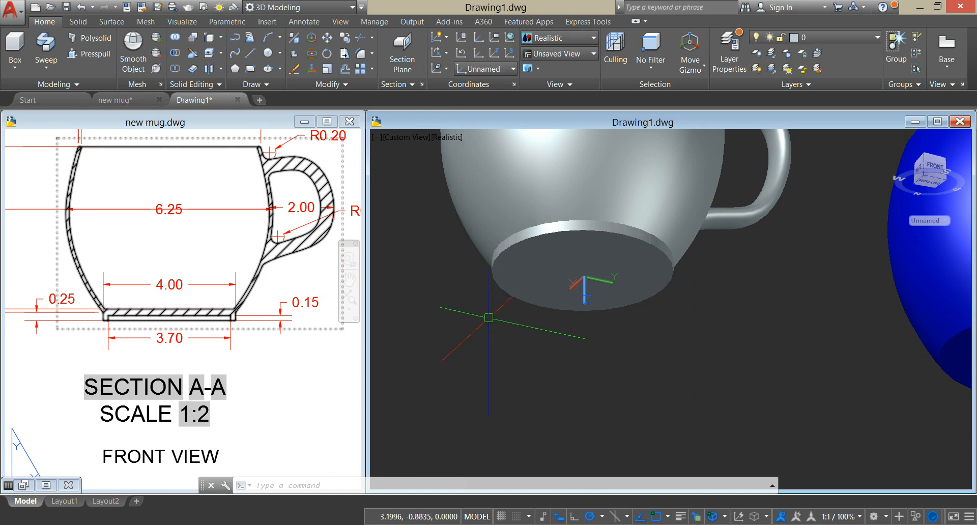
Step: Draw a 3.7 diameter circle centered on the underside face of the mug's base
left_click(267, 53)
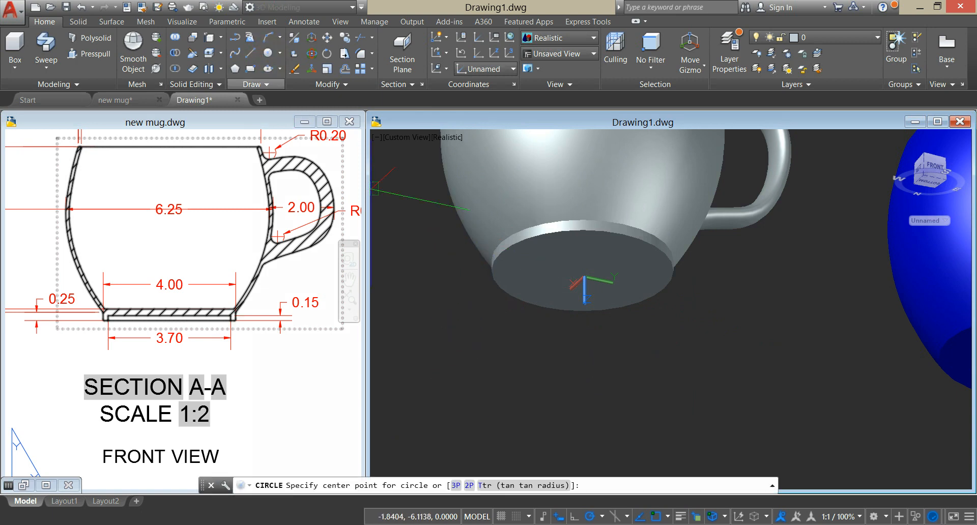
left_click(586, 281)
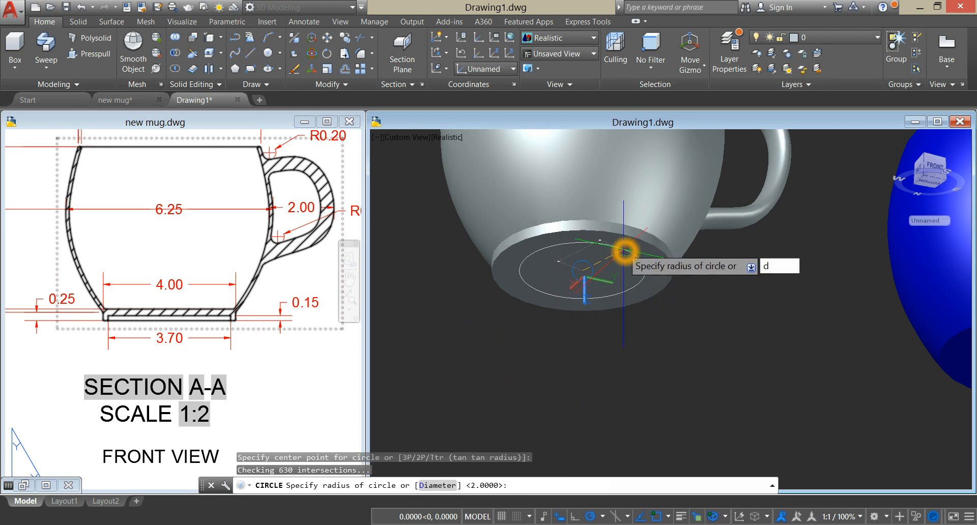
type("d")
key("Return")
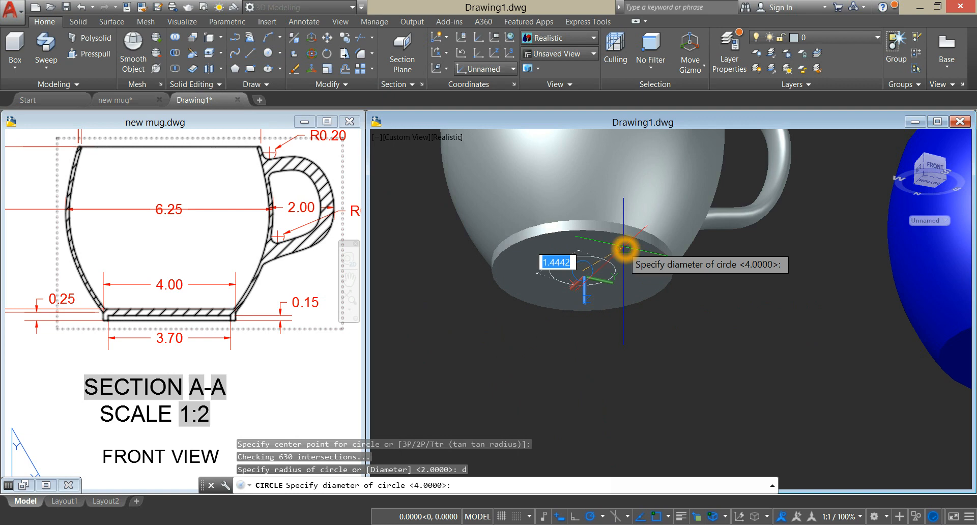
left_click(624, 249)
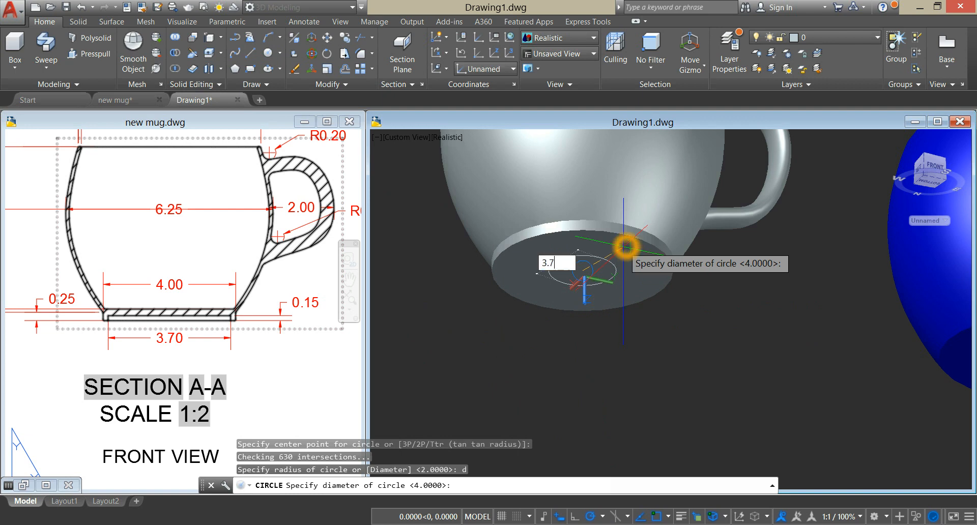
type("3.7")
key("Return")
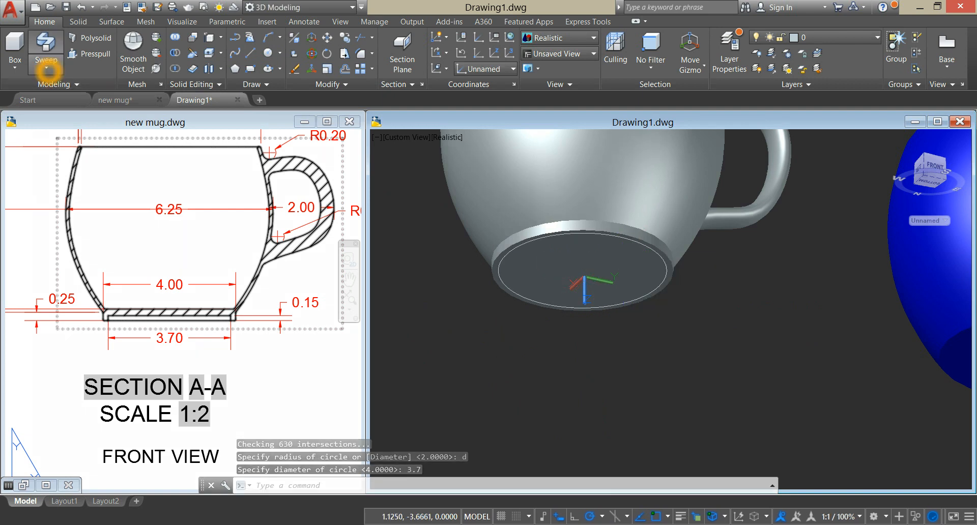
Step: Presspull the circular area on the underside 0.15 into the base to cut the bottom recess
left_click(46, 66)
left_click(81, 67)
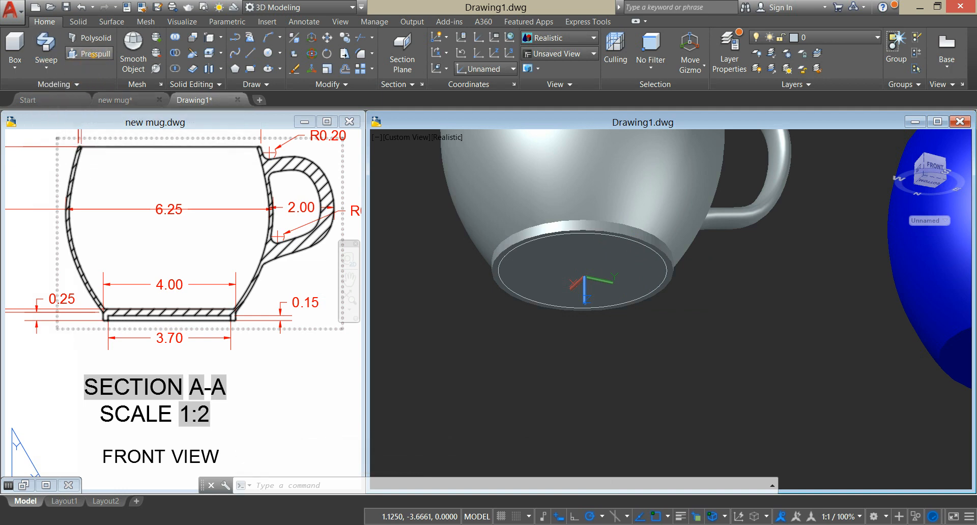
left_click(89, 54)
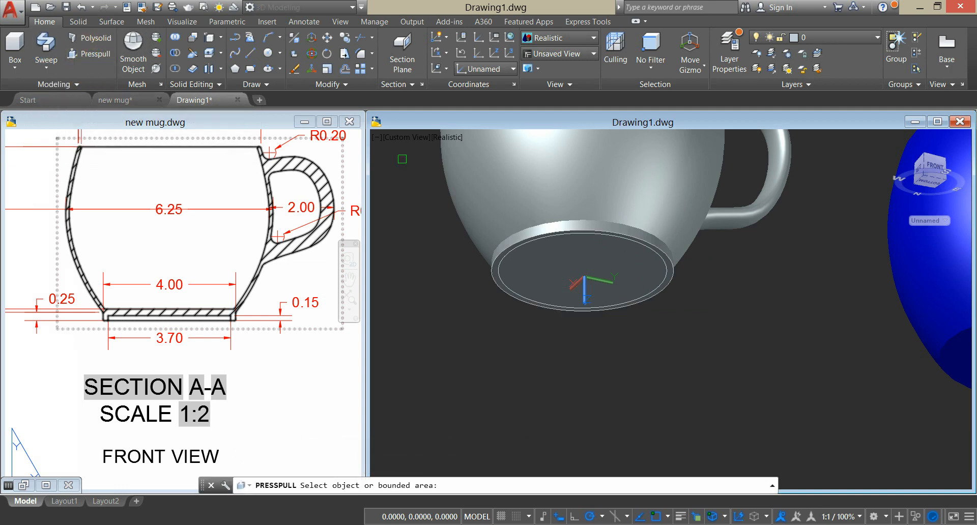
left_click(542, 275)
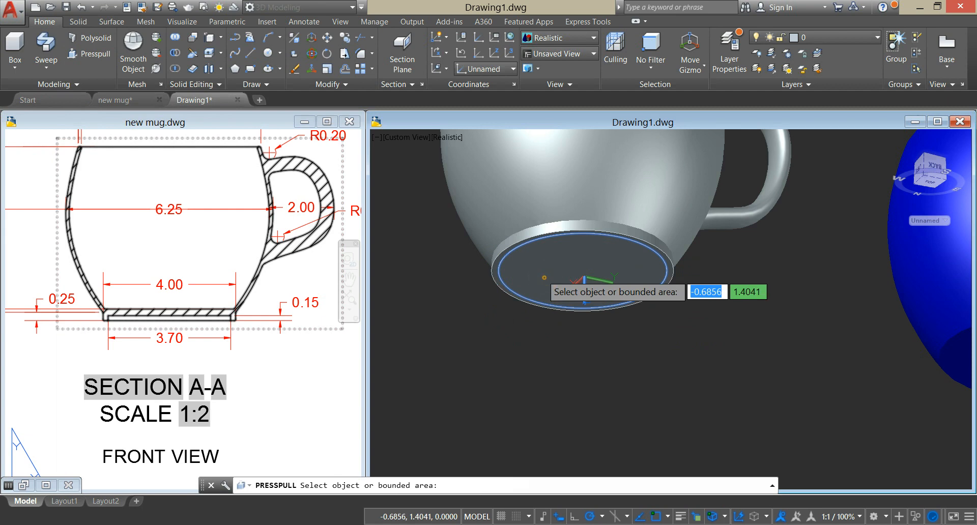
left_click(543, 277)
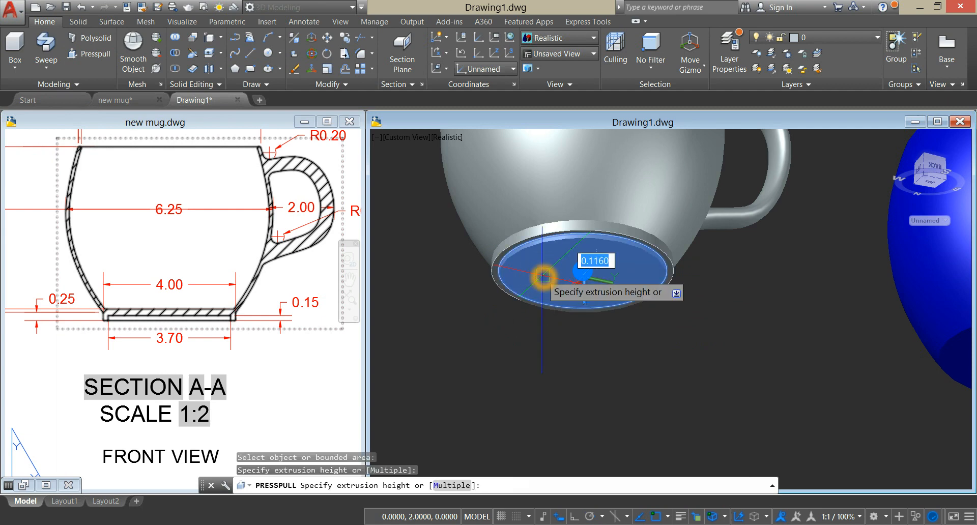
left_click(556, 169)
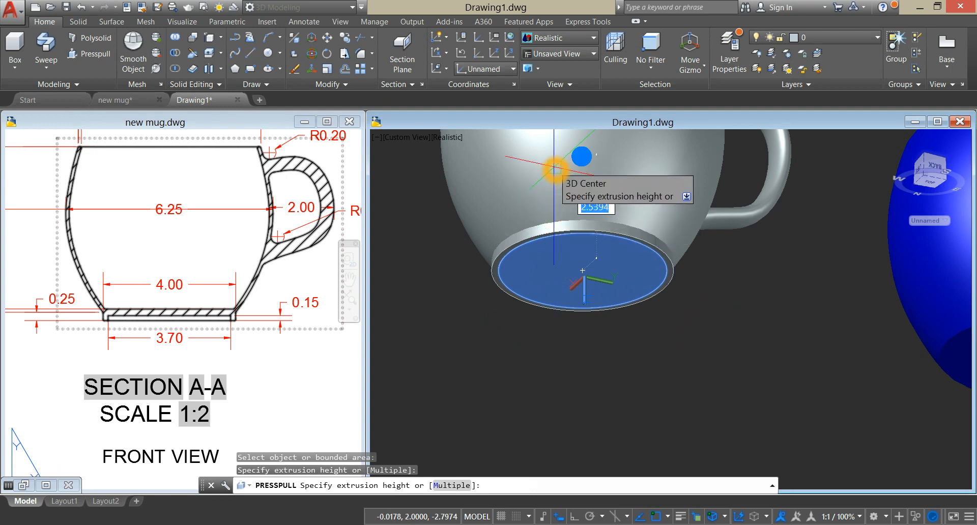
key("Return")
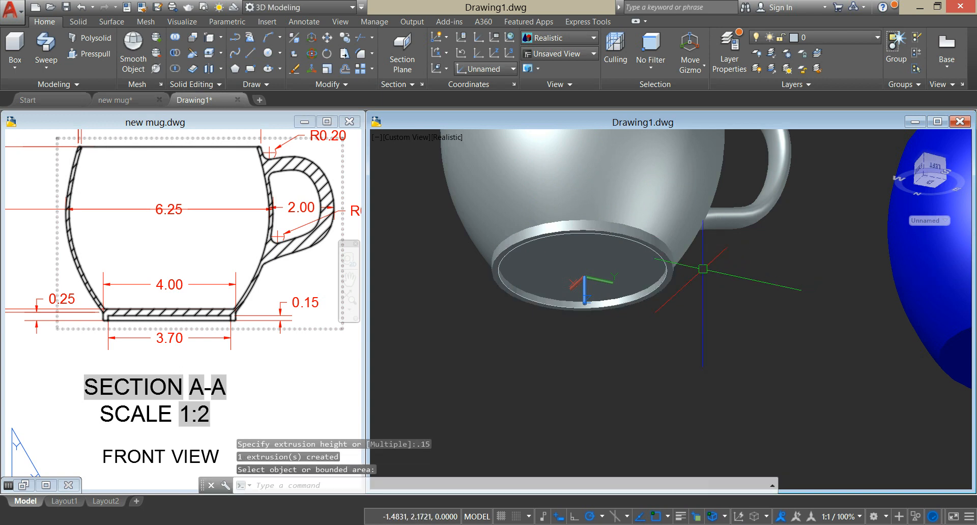
scroll(632, 289, "up", 1)
key("Return")
Step: Maximize the 3D model's drawing window and show the mug and blue solid from slightly above
scroll(602, 318, "down", 5)
middle_click_drag(632, 290, 542, 343, "shift")
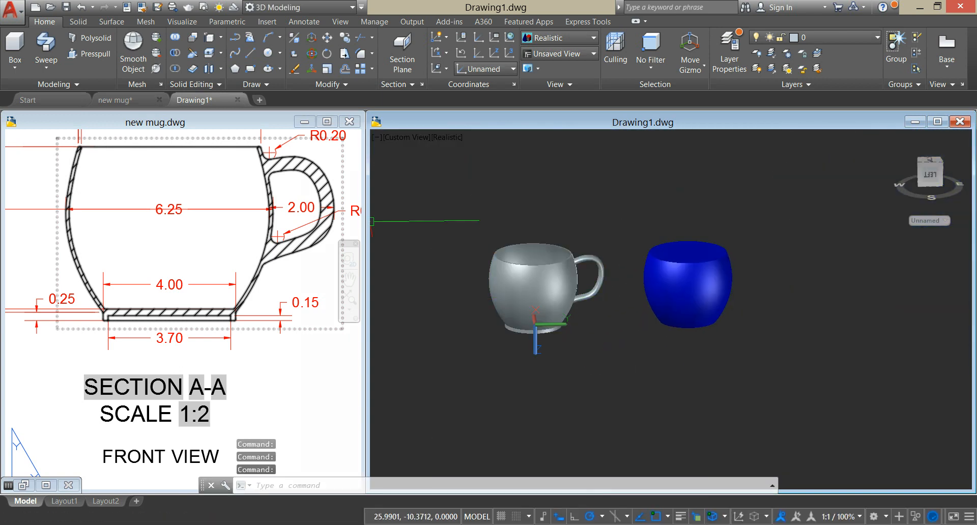
middle_click_drag(630, 226, 623, 252, "shift")
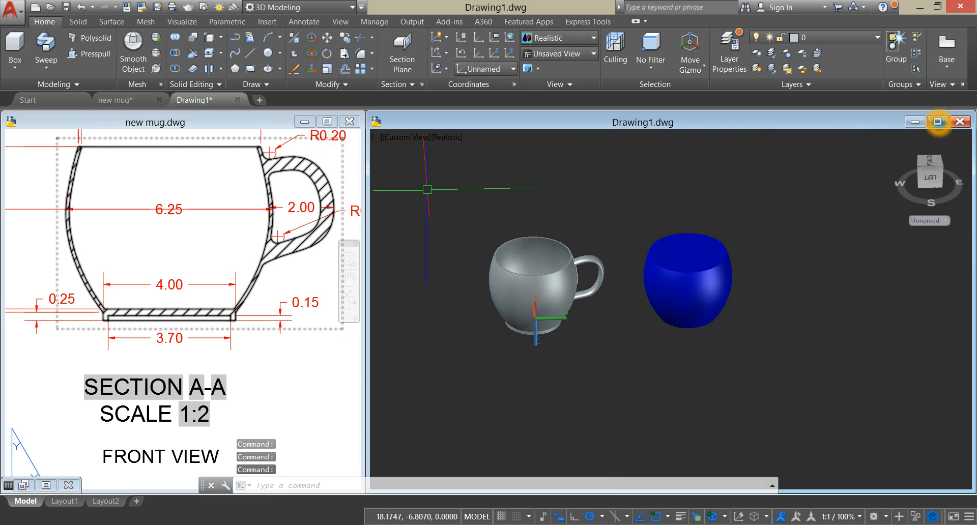
left_click(937, 121)
scroll(321, 356, "up", 5)
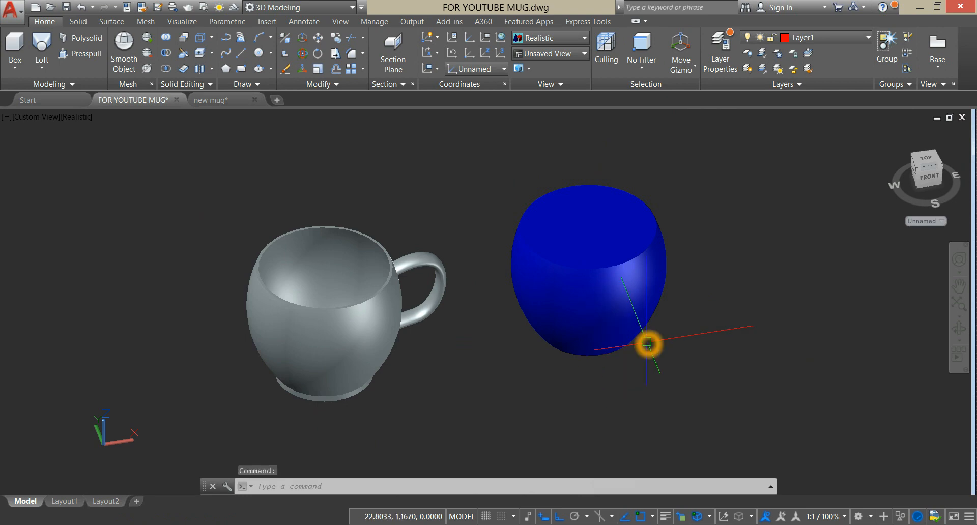
left_click_drag(682, 338, 696, 328)
key("Escape")
Step: Open the Materials Browser with the document materials and the Autodesk Library
type("m")
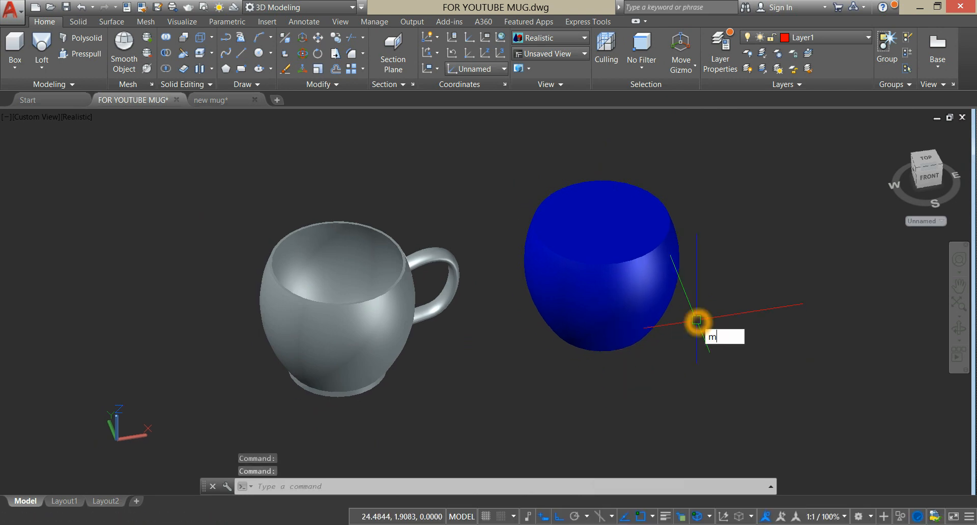
type("a")
key("Down")
key("Return")
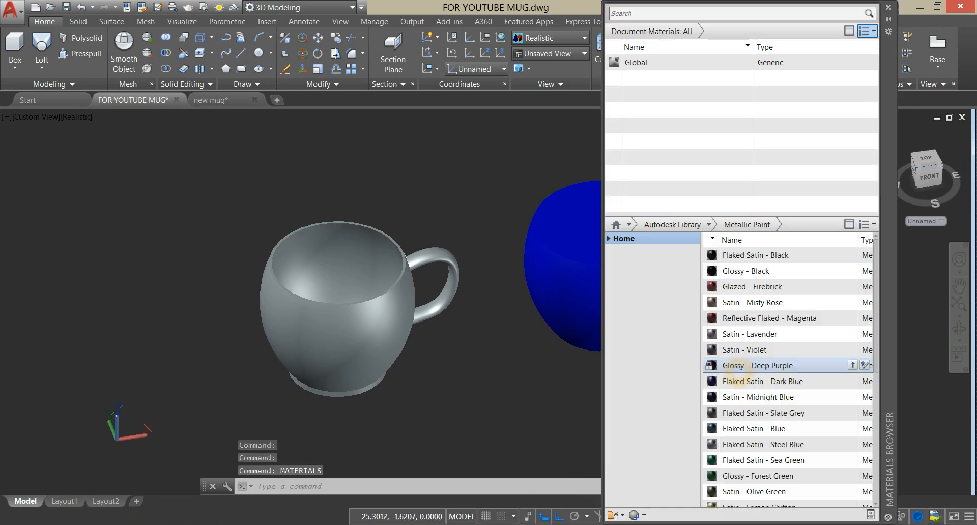
left_click(785, 64)
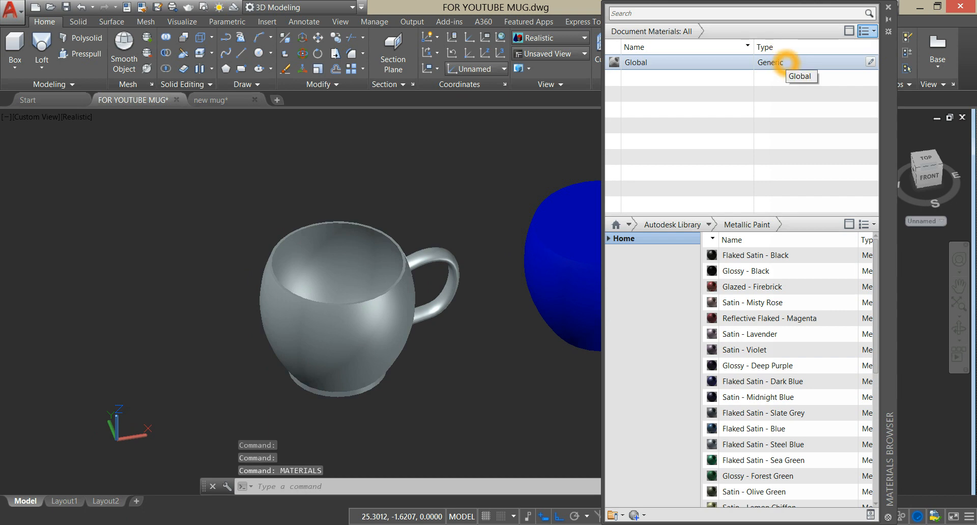
Step: Duplicate the Global document material and open the copy for editing
right_click(786, 62)
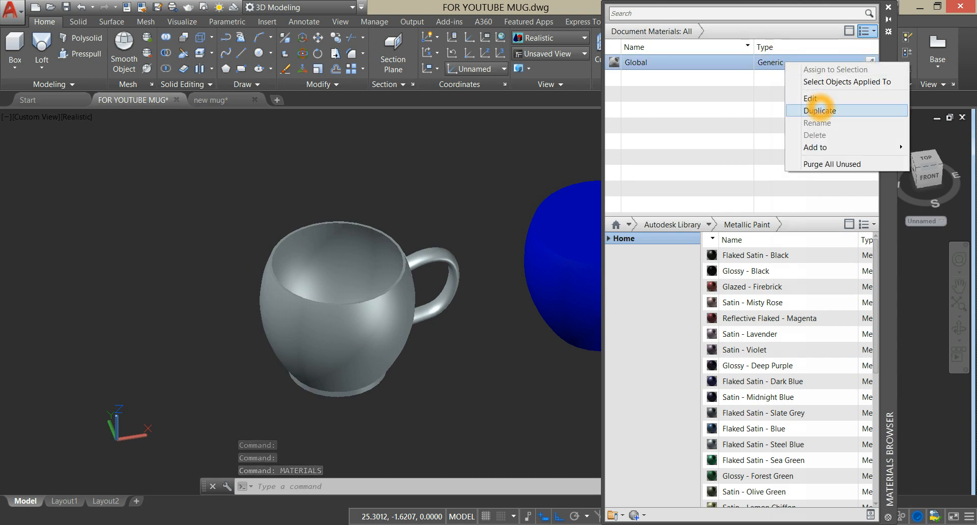
left_click(819, 110)
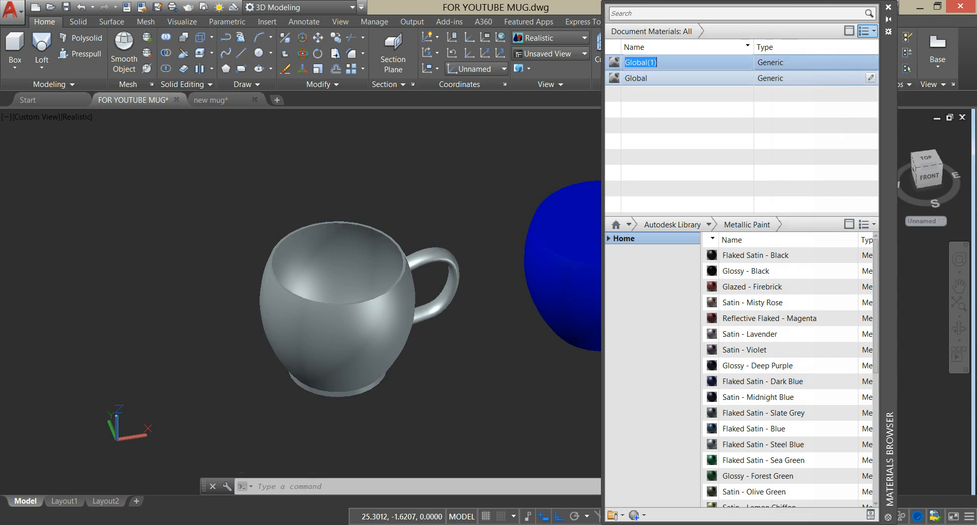
left_click(824, 59)
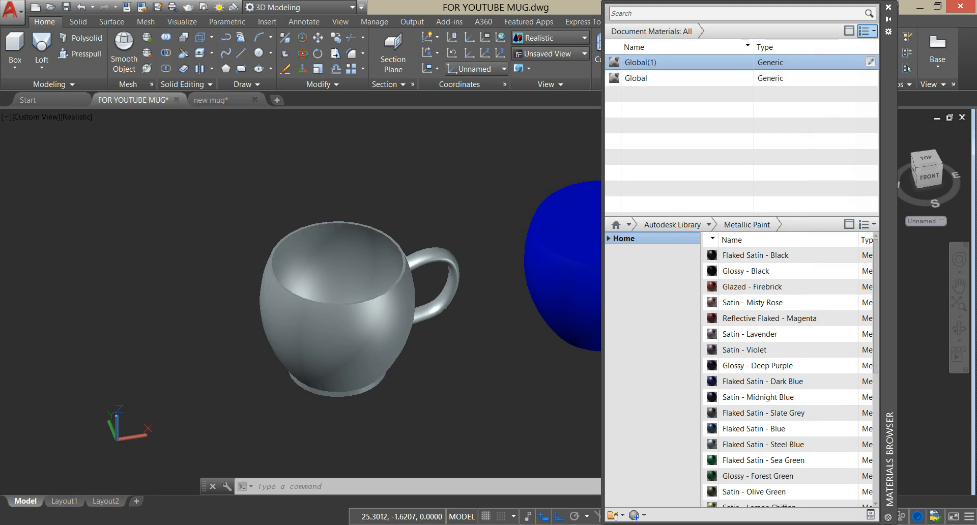
left_click(870, 61)
Step: Assign the picture file mech 6 from the MECHANICAL DRAWING EXERCISE folder as the duplicated material's image
left_click(742, 242)
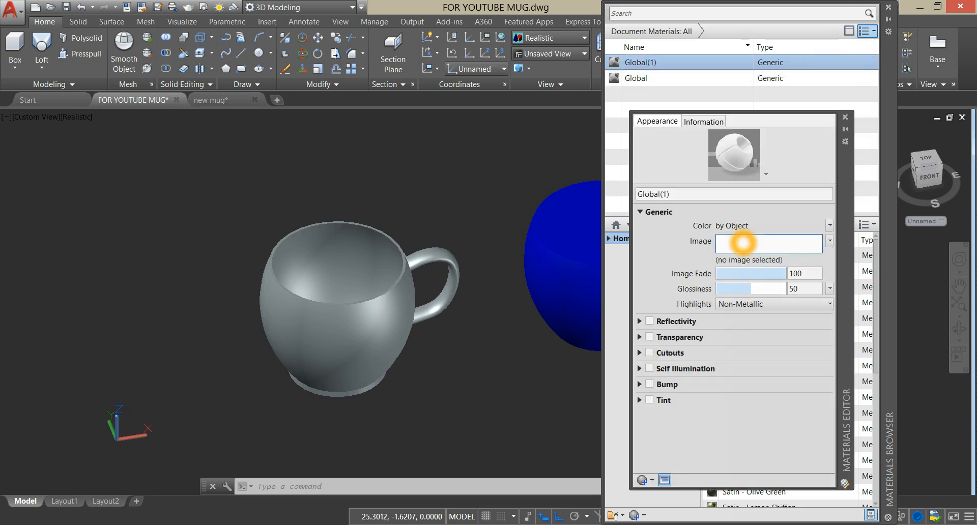
left_click(742, 243)
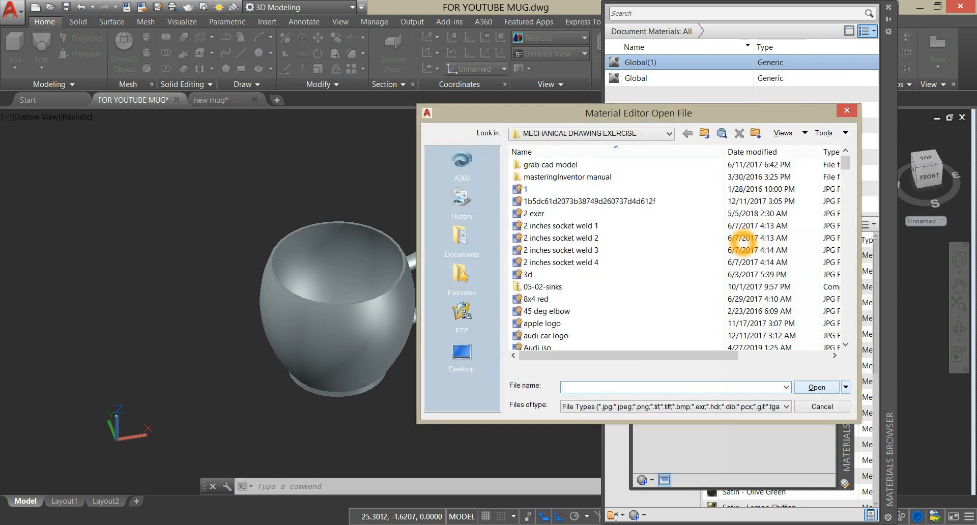
left_click_drag(845, 161, 864, 266)
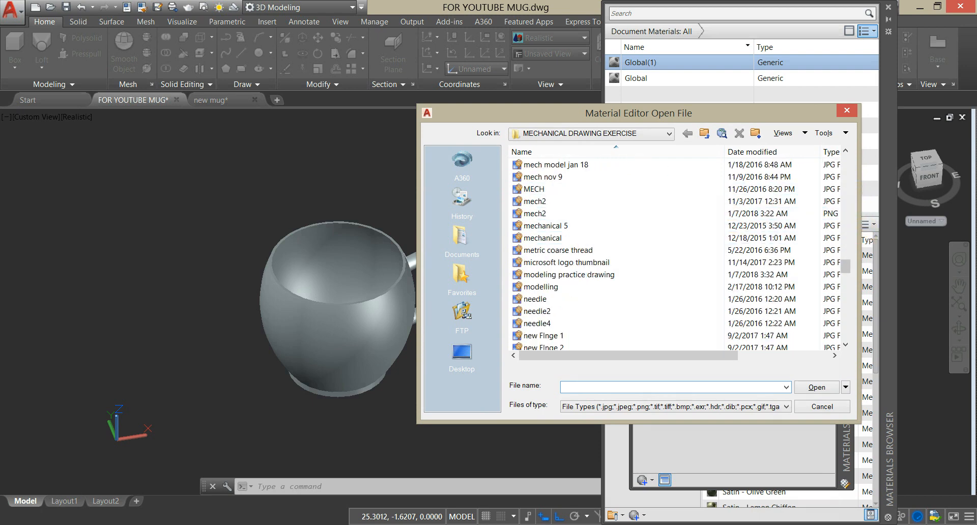
scroll(844, 265, "up", 3)
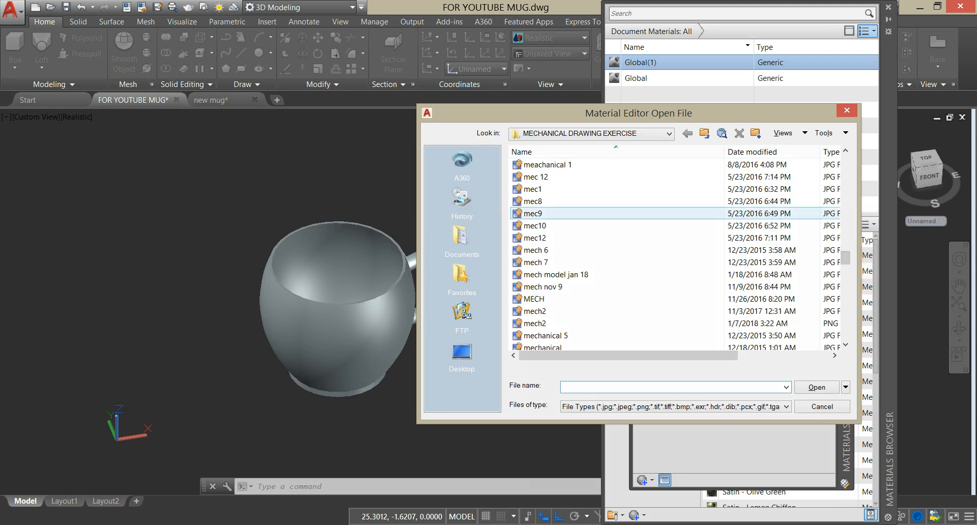
left_click(550, 250)
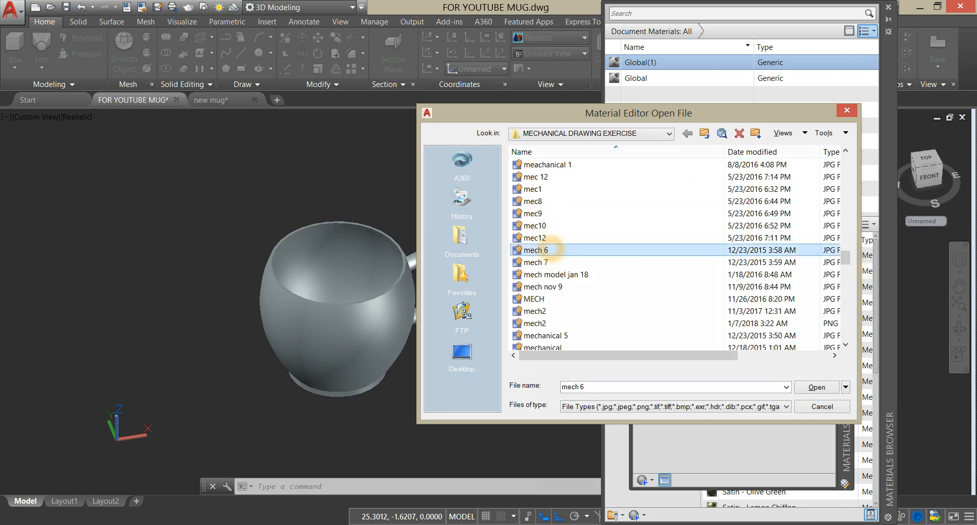
left_click(829, 387)
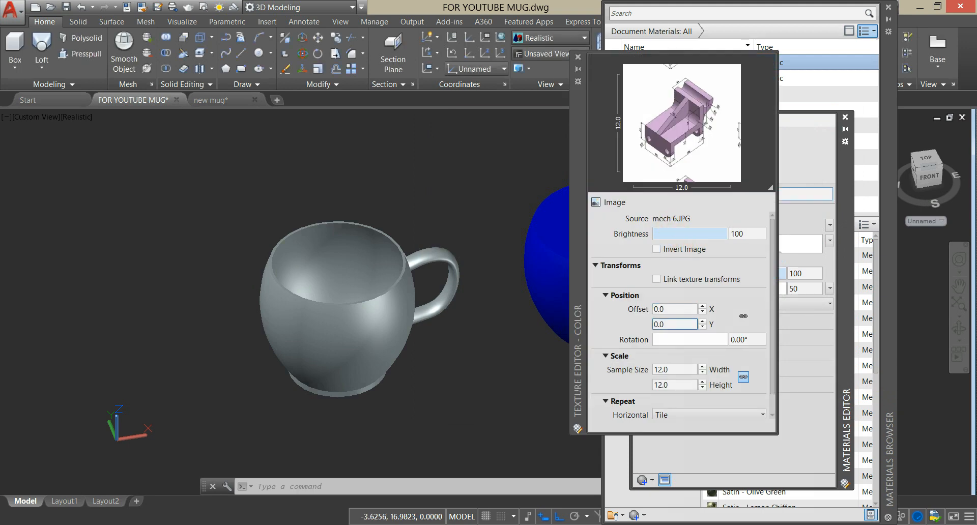
Step: Set the texture's sample size to 5.0 by 5.0 and apply the duplicated material to the whole mug
double_click(677, 370)
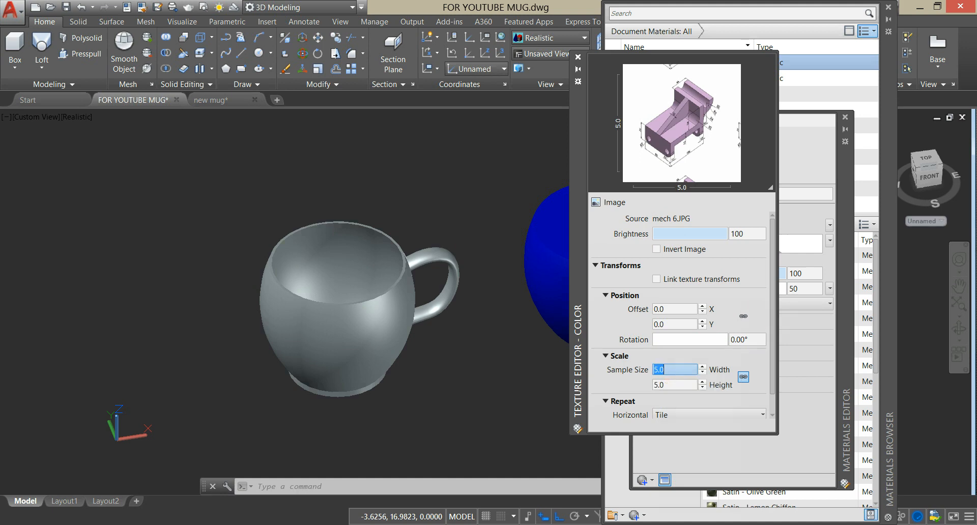
left_click(577, 56)
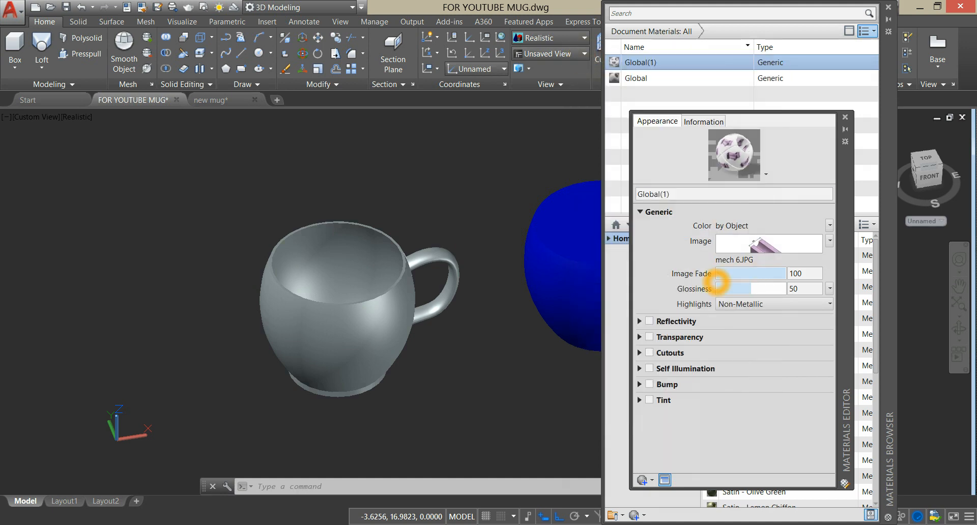
left_click(845, 117)
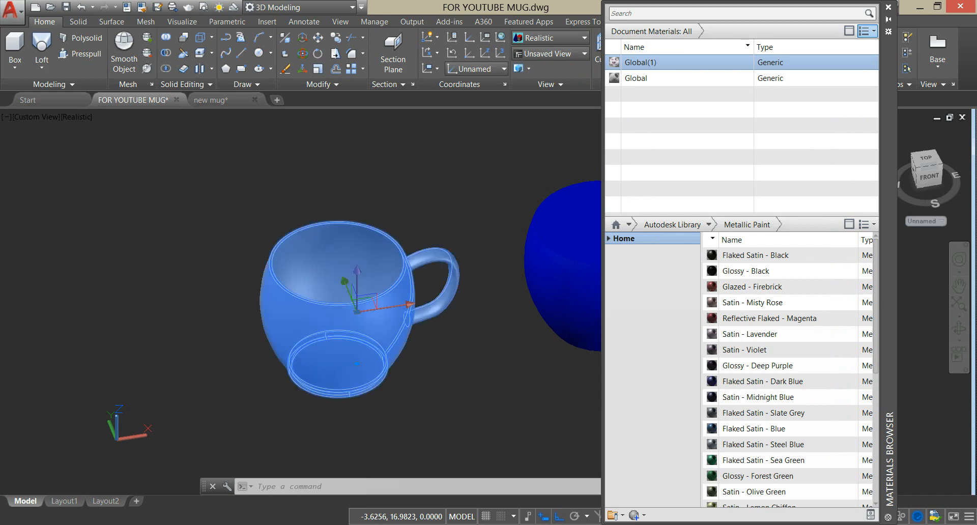
left_click(425, 314)
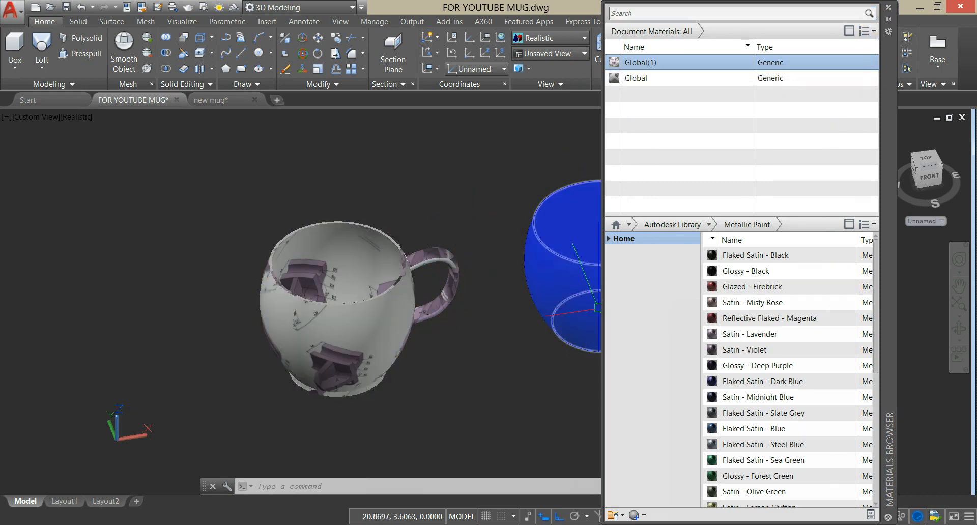
Step: Add the Glazed - Firebrick metallic paint from the Autodesk Library to the document materials
left_click(901, 285)
left_click(609, 324)
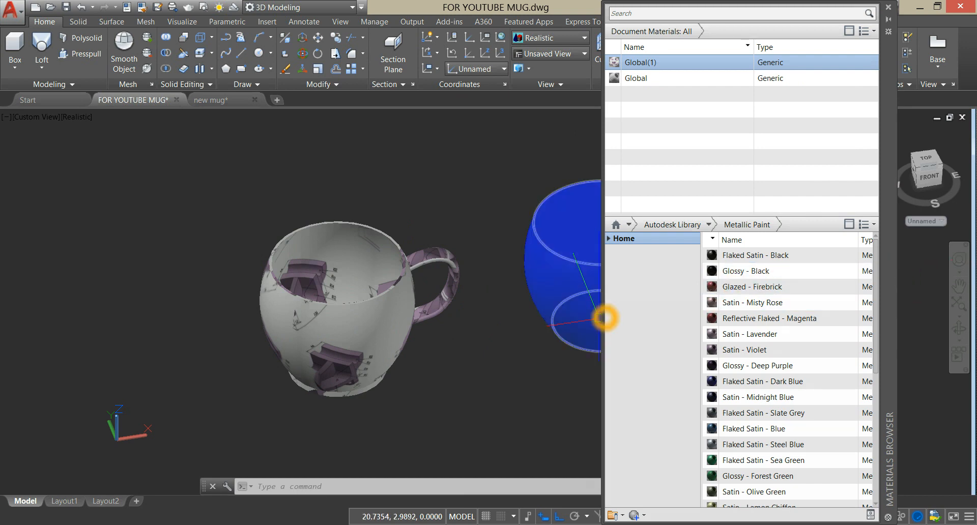
left_click_drag(602, 317, 448, 318)
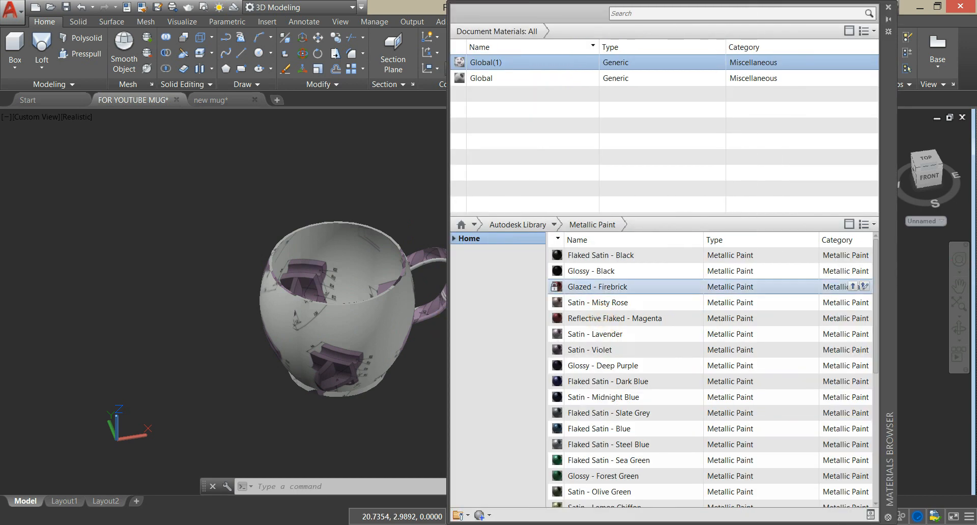
left_click(853, 287)
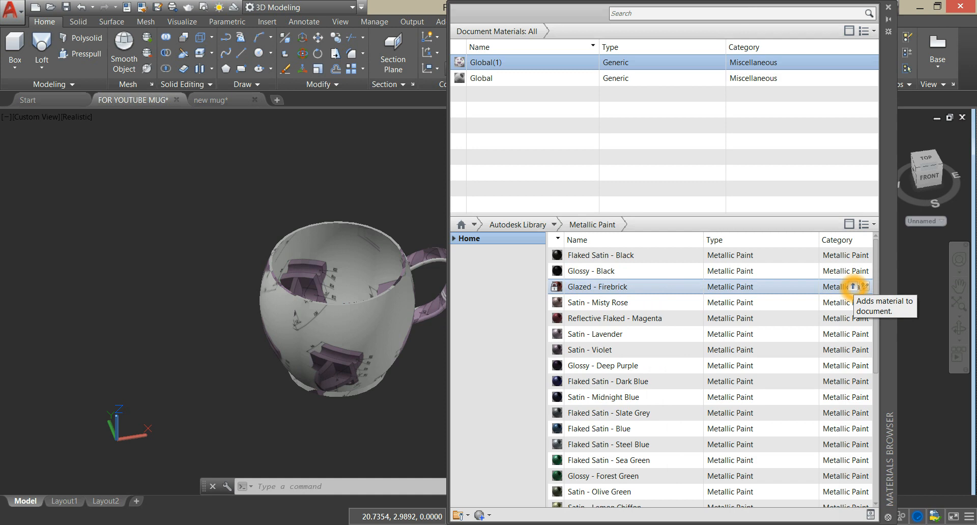
left_click(853, 286)
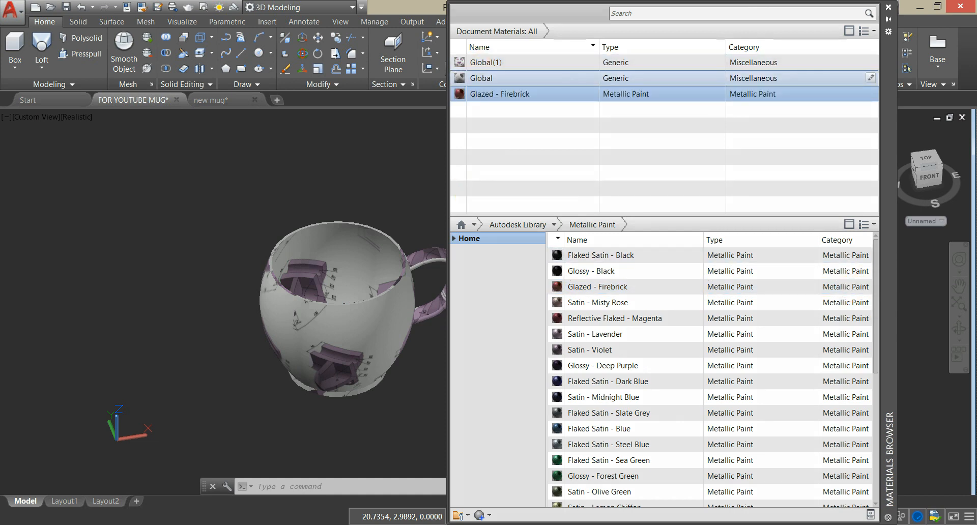
left_click(447, 103)
left_click_drag(447, 104, 631, 135)
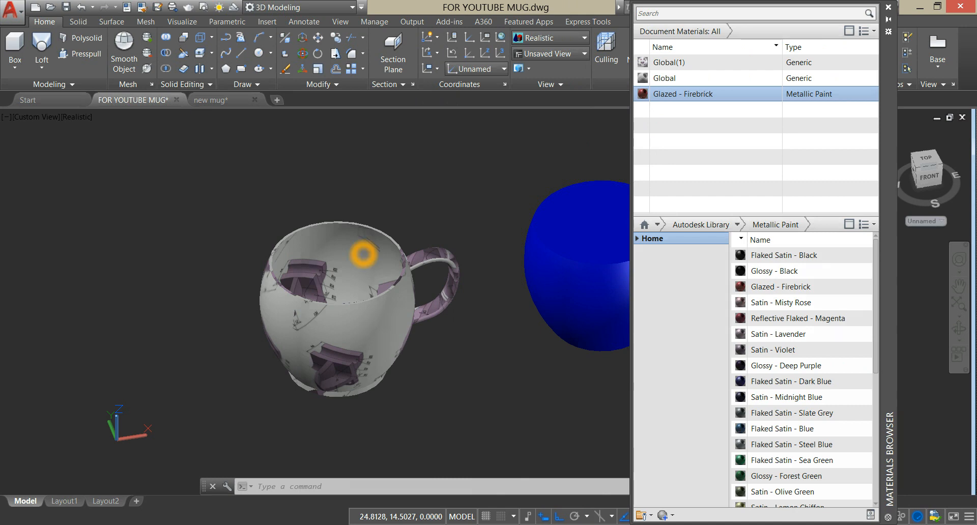
Step: Apply the Glazed - Firebrick material to the mug's inner wall face and close the Materials Browser
left_click(363, 255)
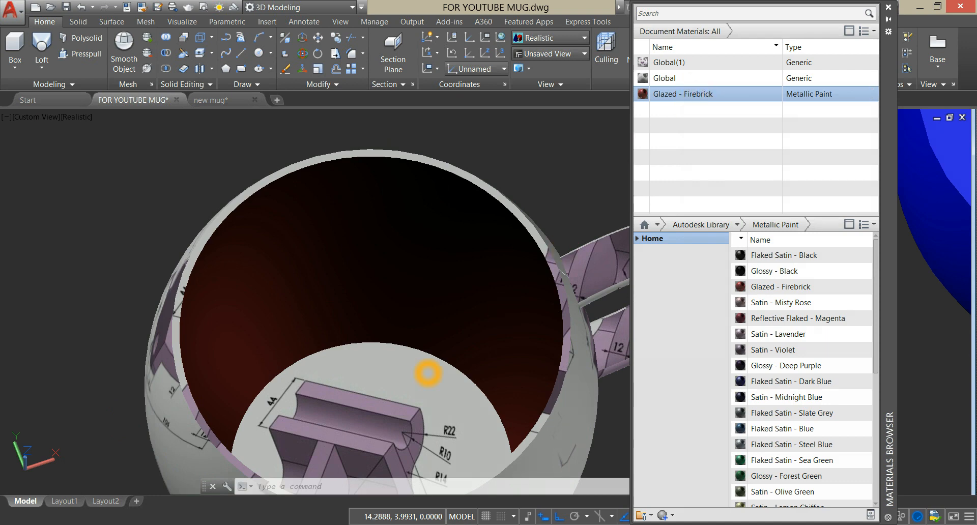
left_click_drag(427, 373, 441, 350)
scroll(438, 349, "down", 1)
middle_click_drag(438, 349, 421, 288, "shift")
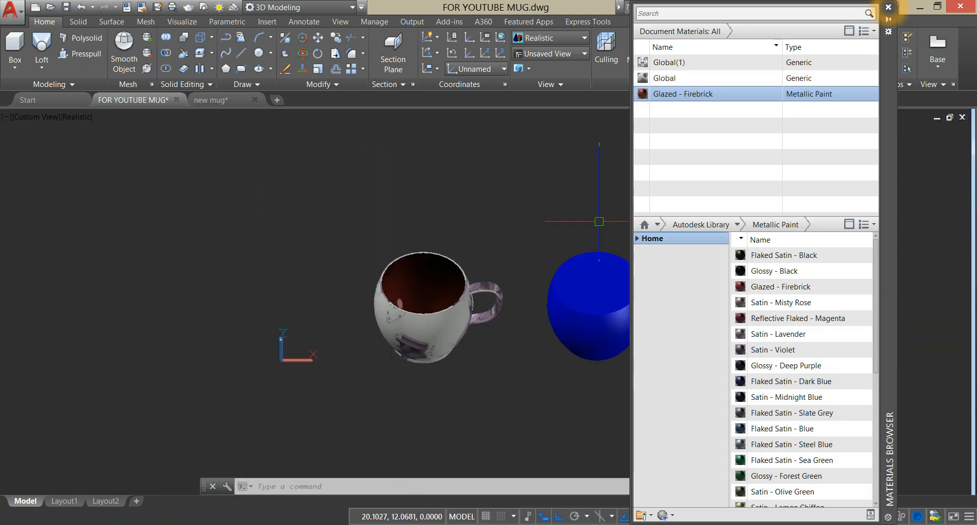
left_click(888, 7)
scroll(475, 317, "up", 3)
key("Escape")
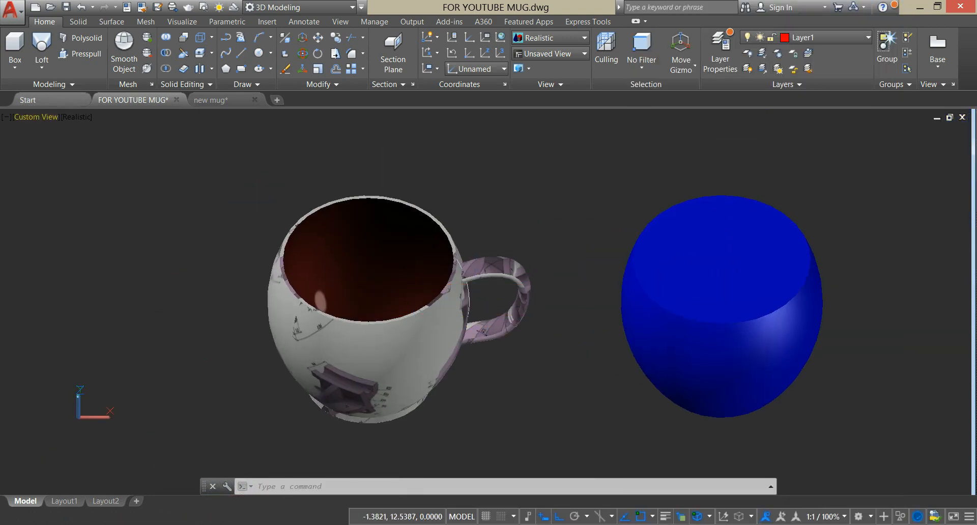
Step: Switch the model to the Front view with the 2D Wireframe visual style
left_click(45, 118)
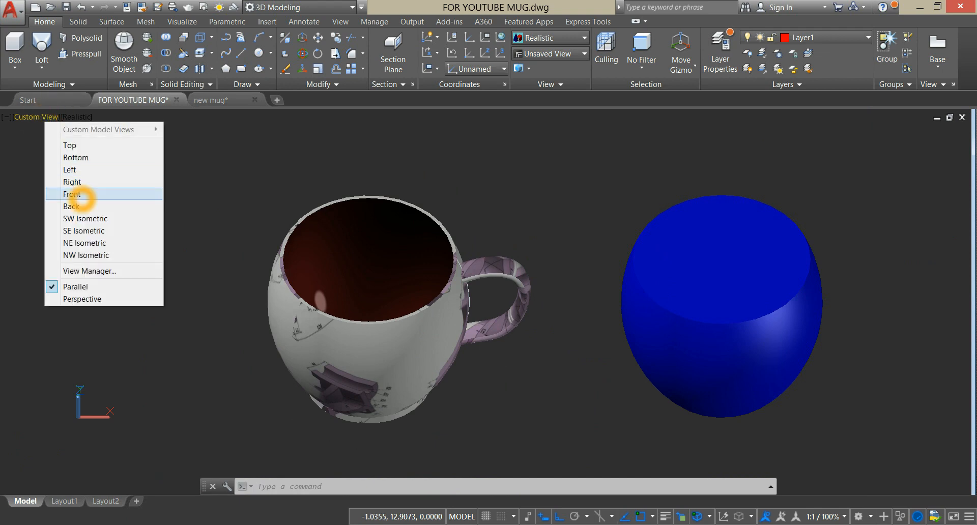
left_click(87, 194)
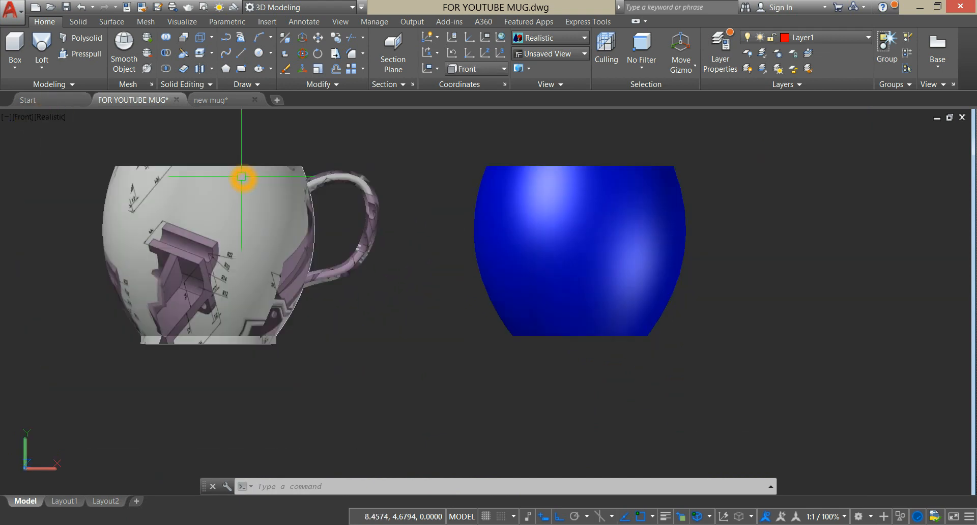
middle_click_drag(242, 178, 403, 210)
key("Escape")
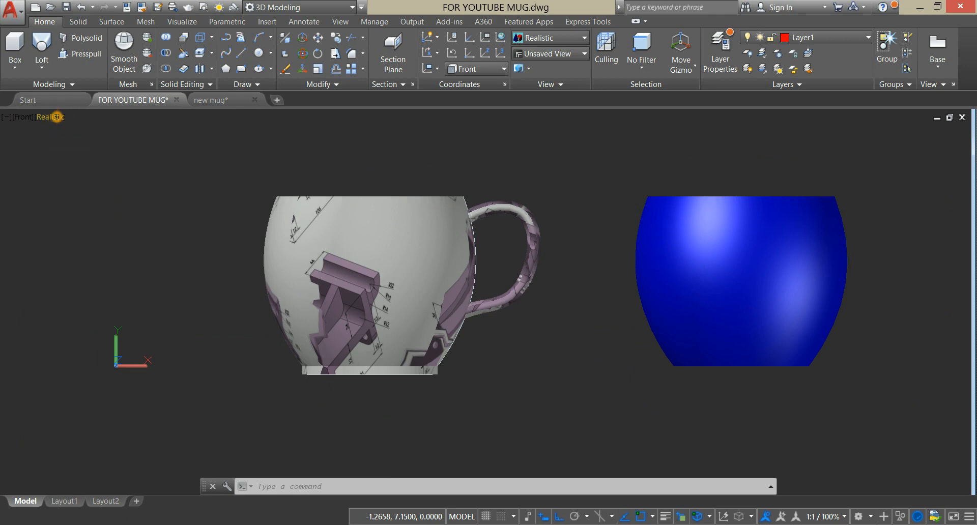
left_click(54, 117)
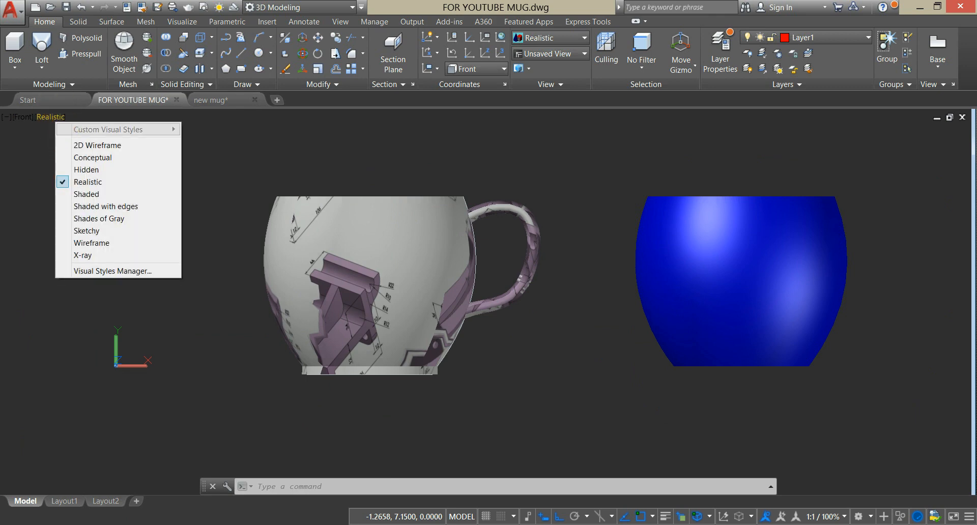
left_click(86, 145)
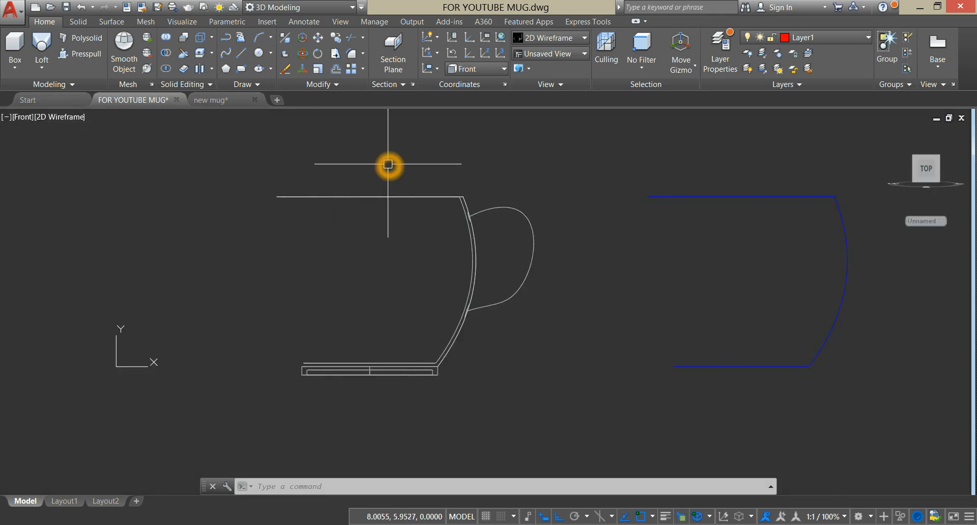
Step: Draw a vertical line from the center of the mug's rim to the center of its base, using Center snaps
type("l")
key("Return")
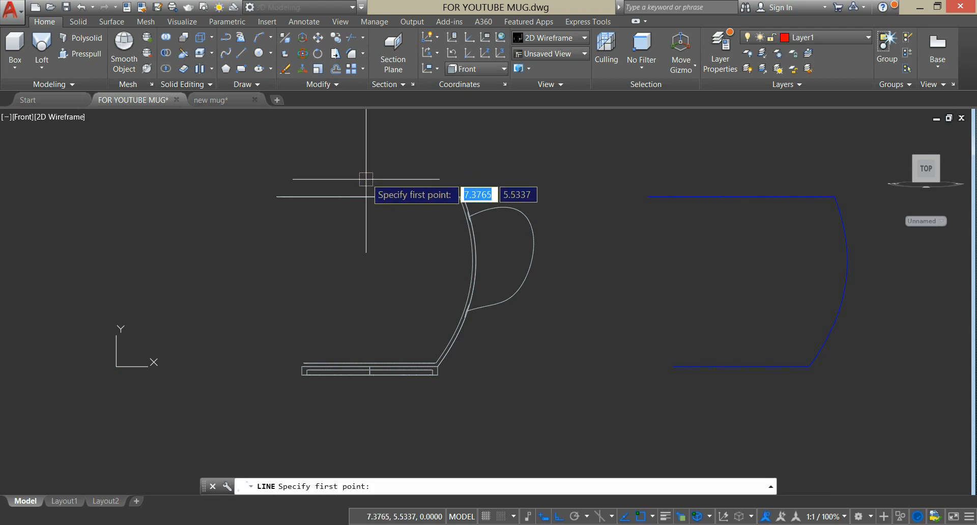
right_click(367, 193, "shift")
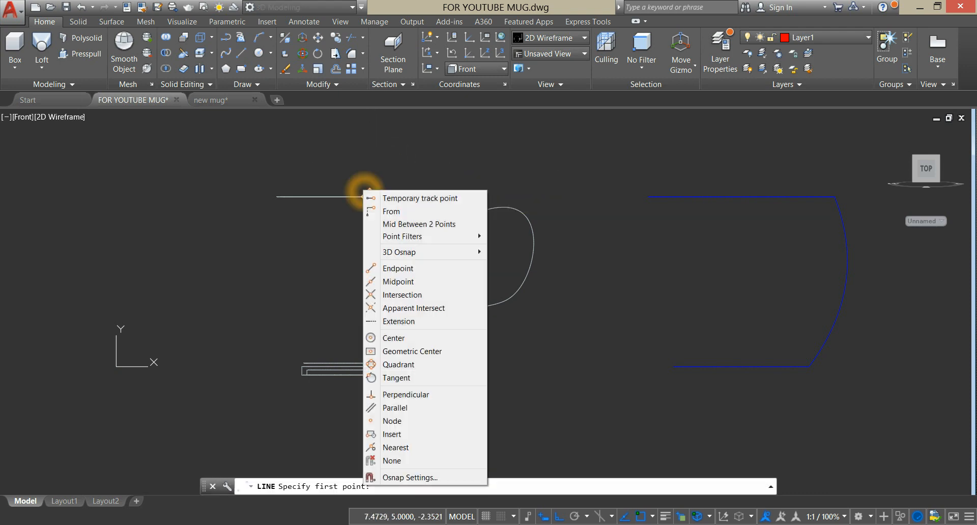
left_click(389, 338)
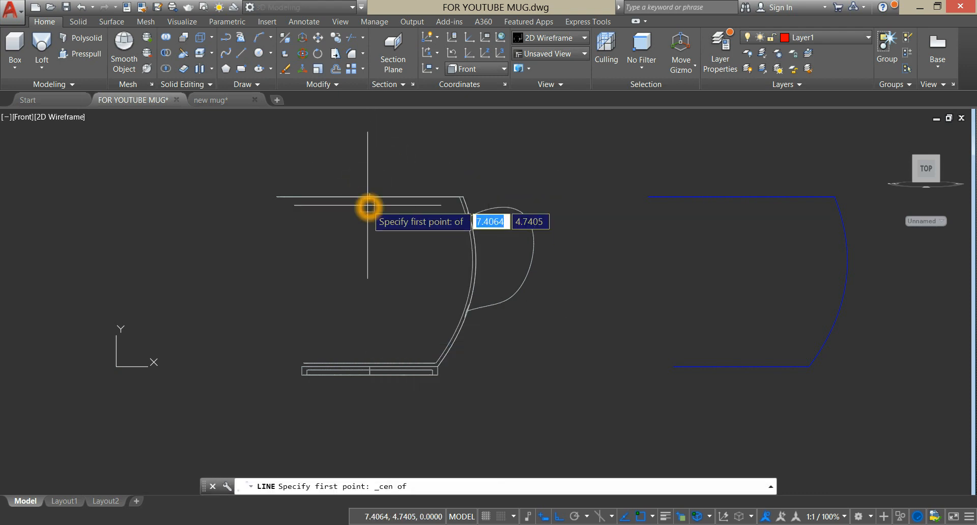
left_click(369, 196)
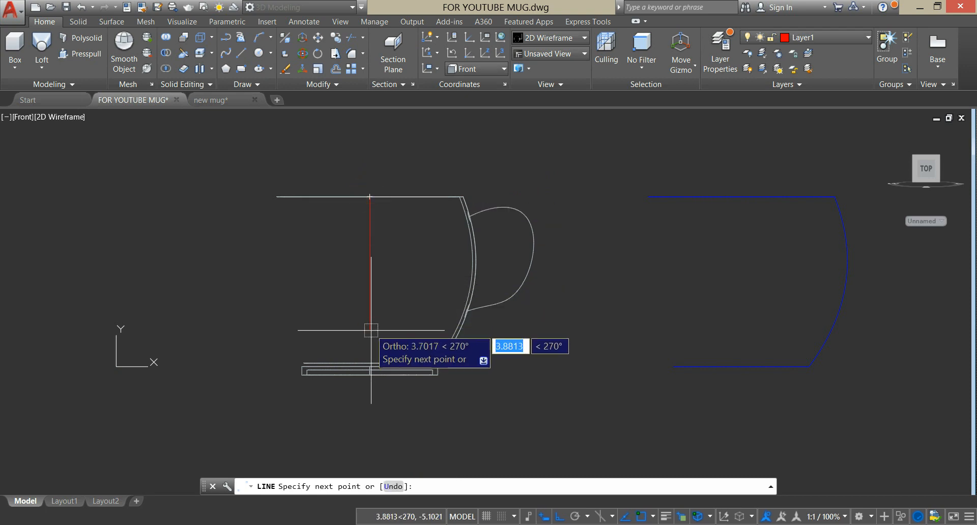
right_click(374, 364, "shift")
left_click(418, 215)
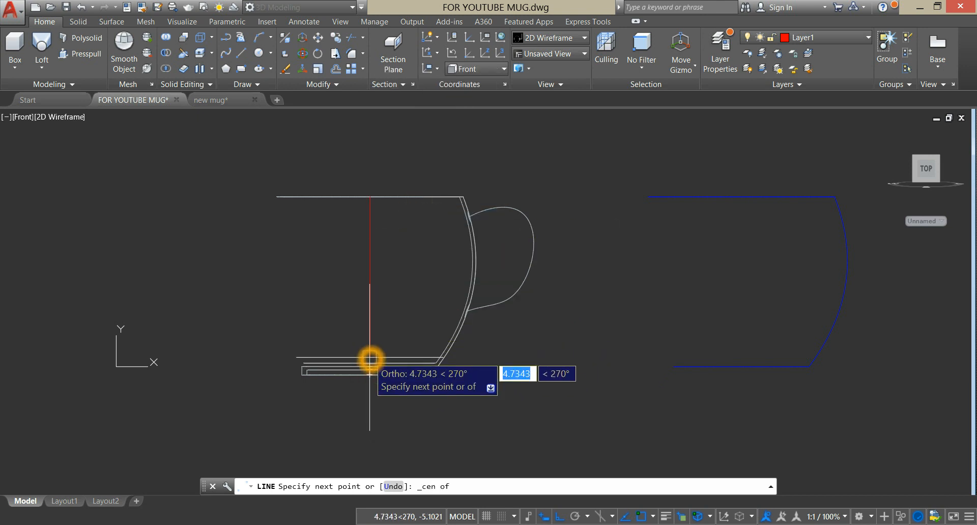
left_click(371, 362)
right_click(438, 274)
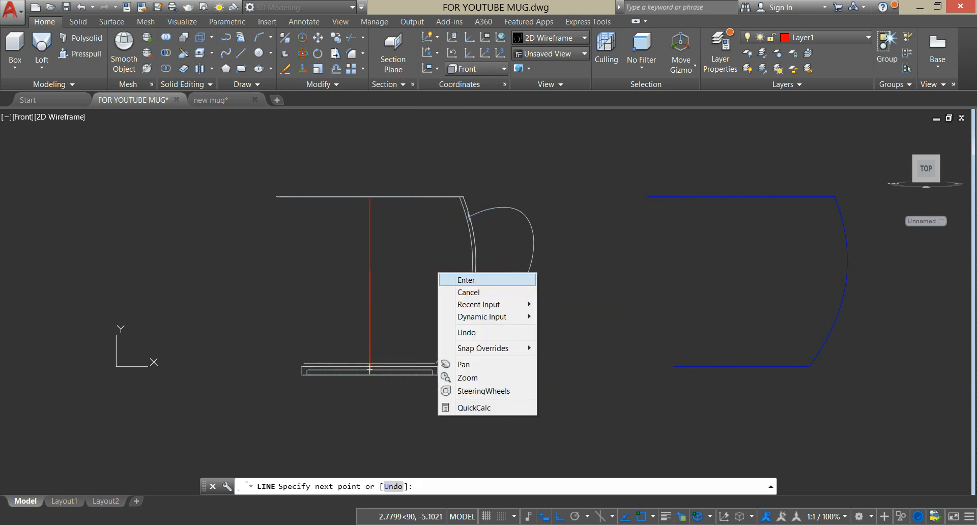
left_click(460, 280)
Step: Create the single-line text AUTOCAD, 0.5 high and at 0° rotation, beside the mug's handle
left_click(303, 21)
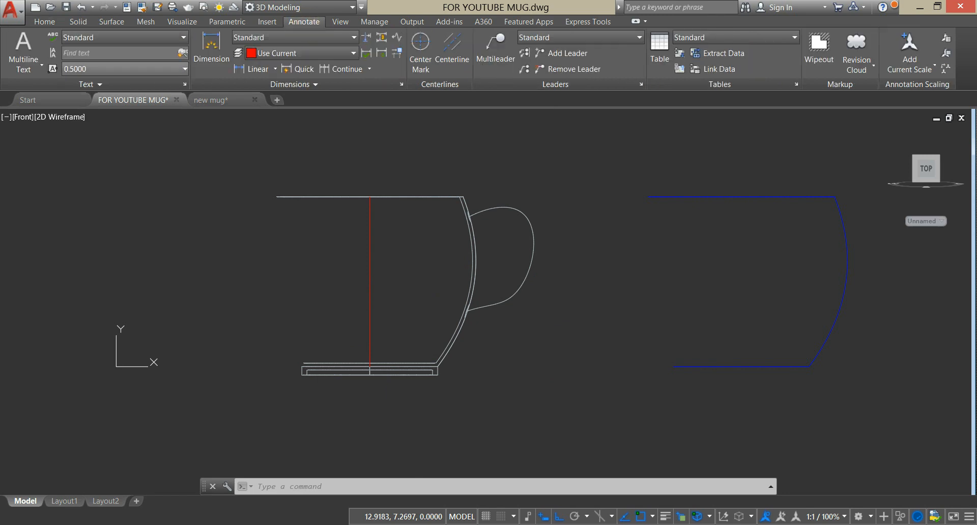
left_click(37, 64)
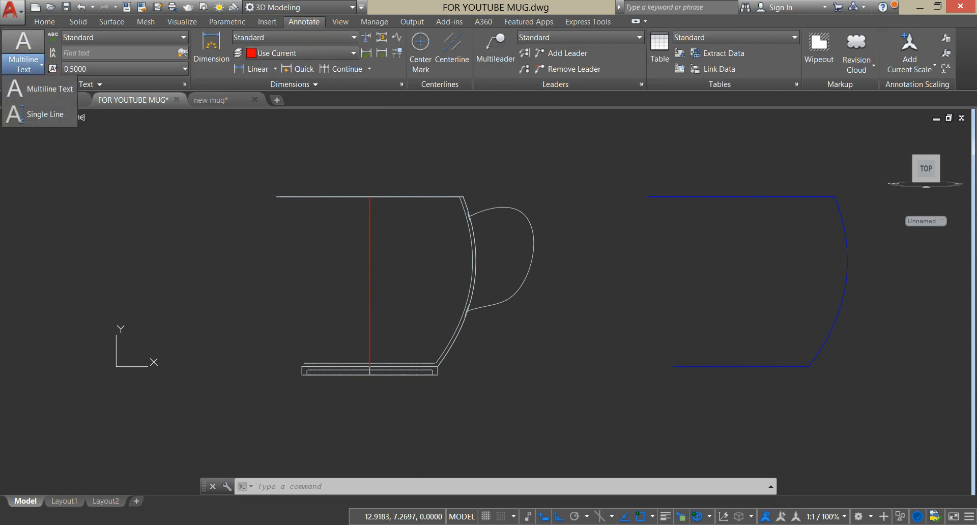
left_click(36, 114)
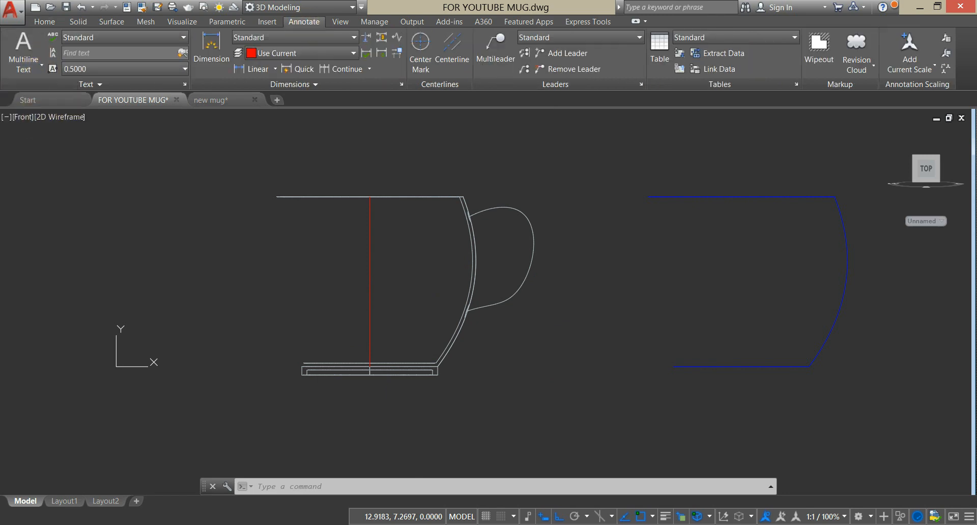
left_click(551, 322)
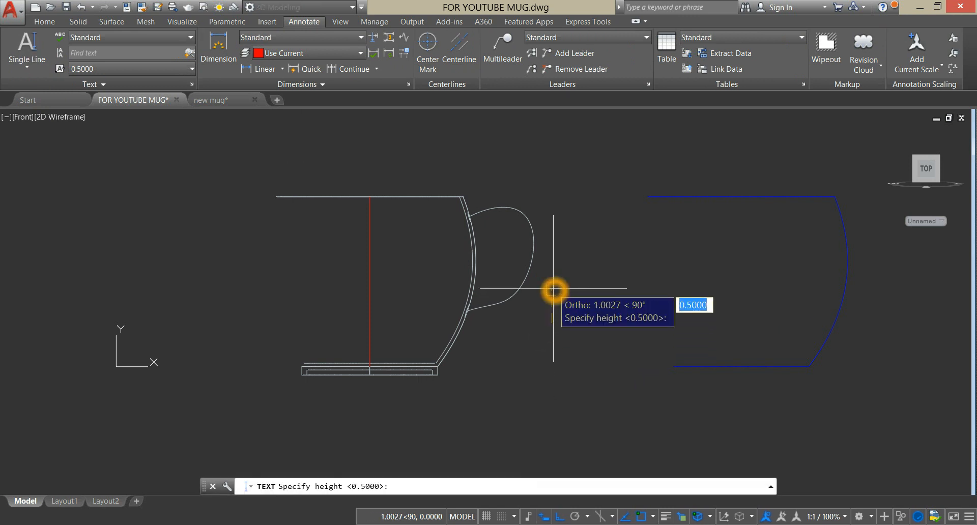
left_click(554, 290)
left_click(650, 310)
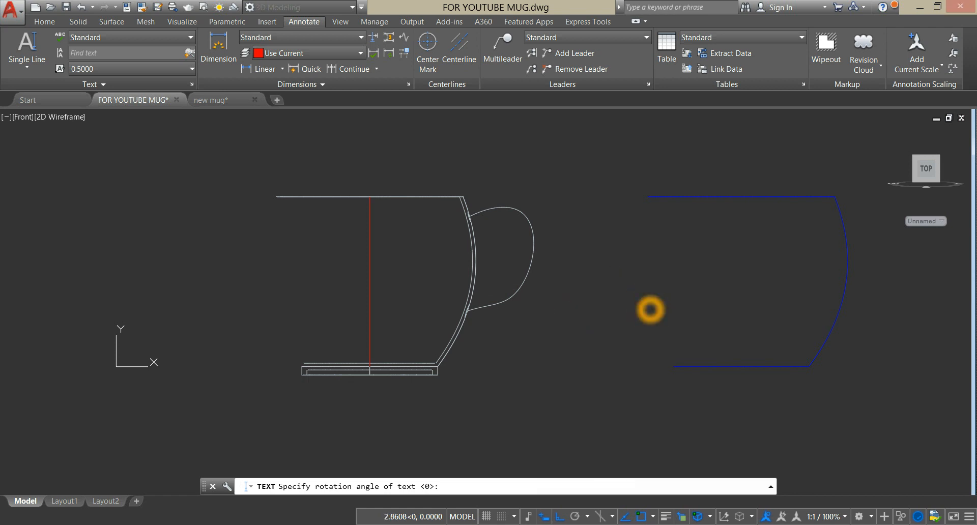
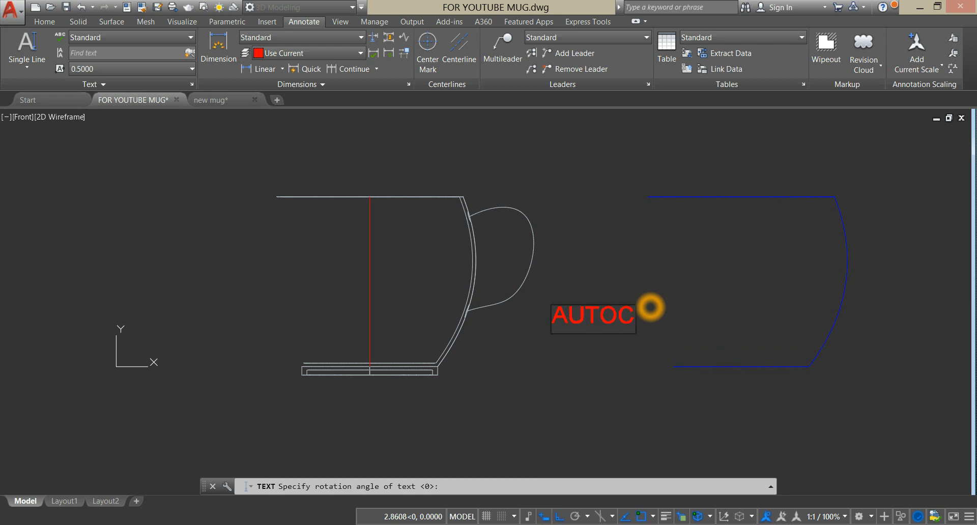
type("D")
left_click(637, 255)
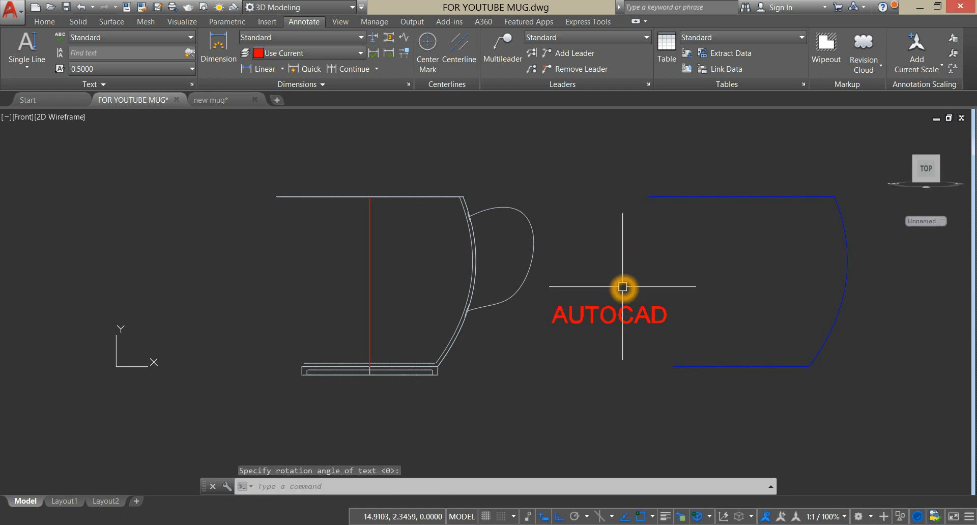
middle_click_drag(621, 284, 580, 272)
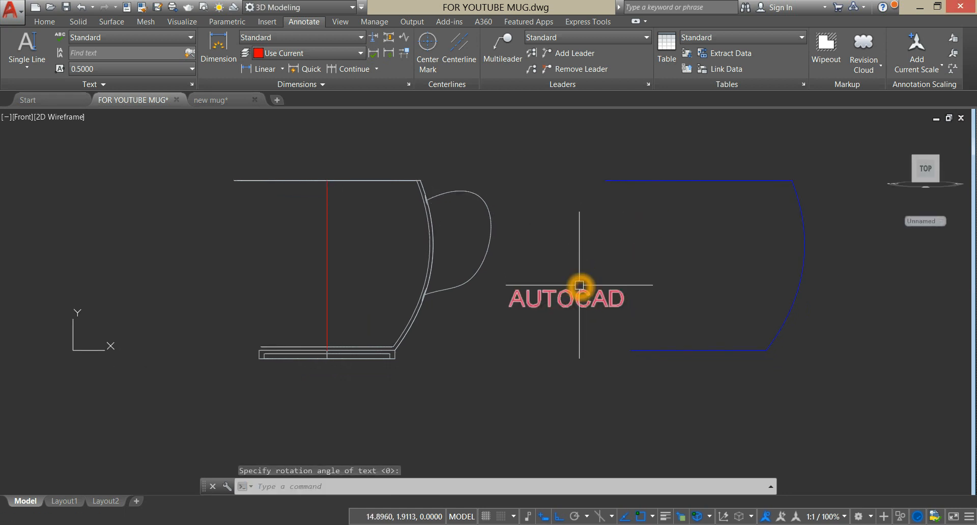
left_click(579, 285)
key("Escape")
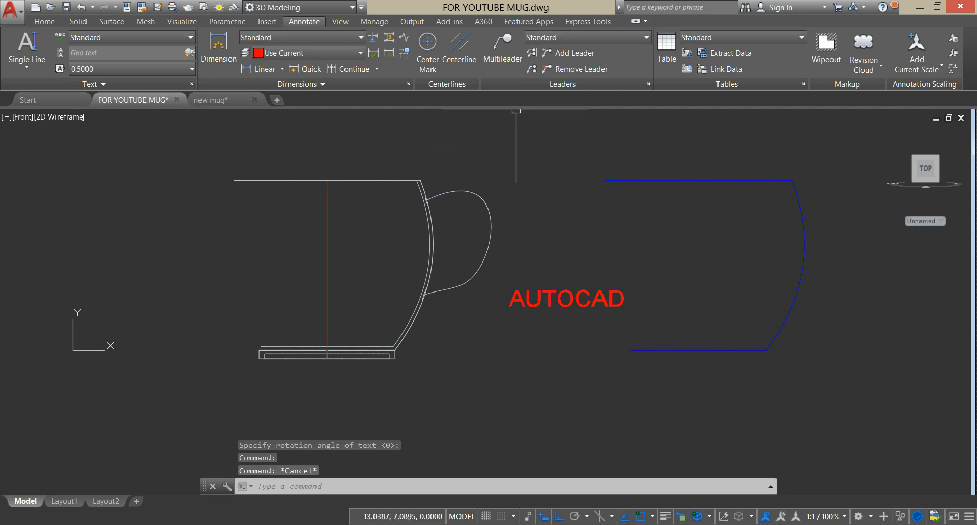
Step: Explode the AUTOCAD text into line geometry with the Express Tools text explode command
left_click(588, 21)
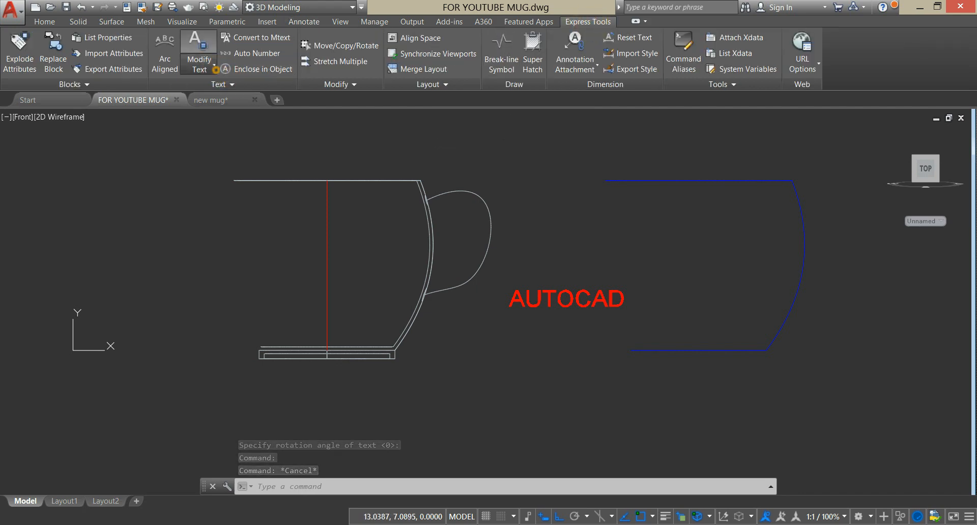
left_click(213, 66)
left_click(218, 90)
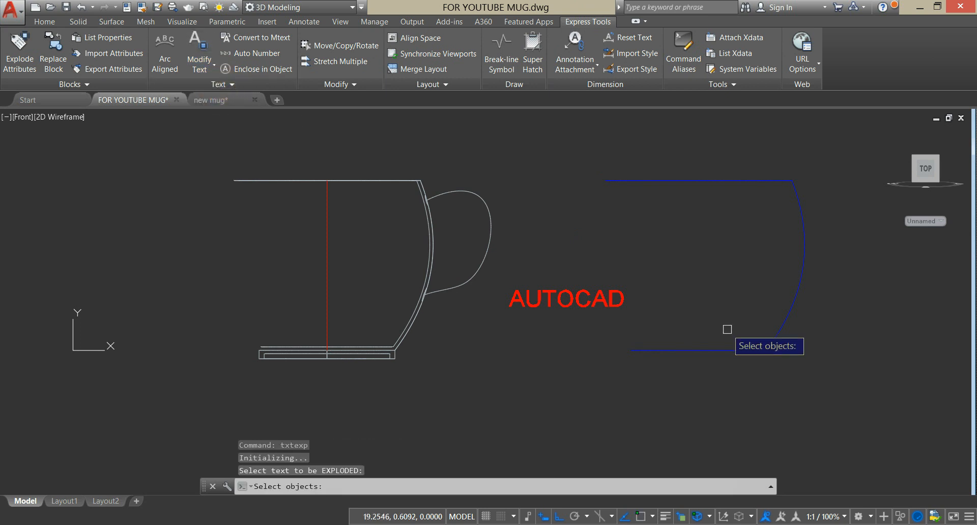
left_click(603, 304)
right_click(648, 259)
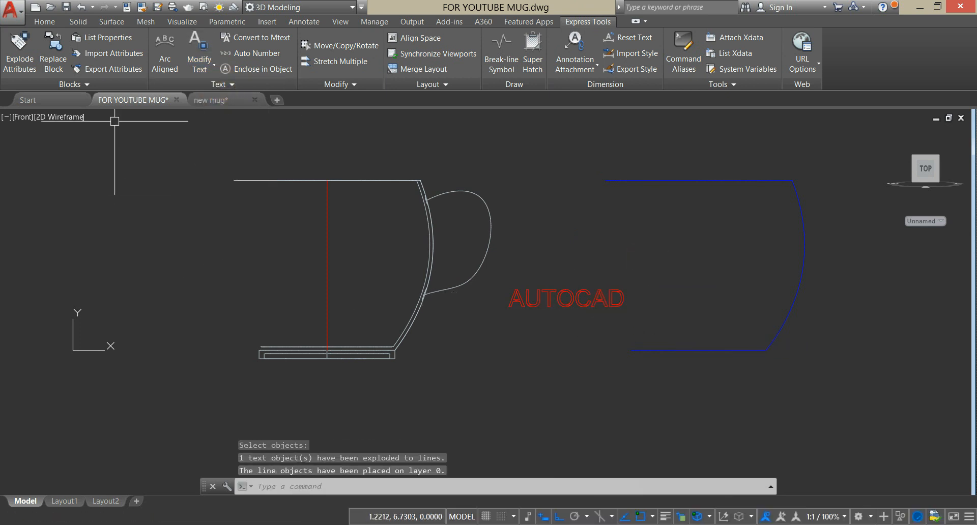
Step: Extrude all the exploded AUTOCAD letter outlines to a height of 3
left_click(44, 21)
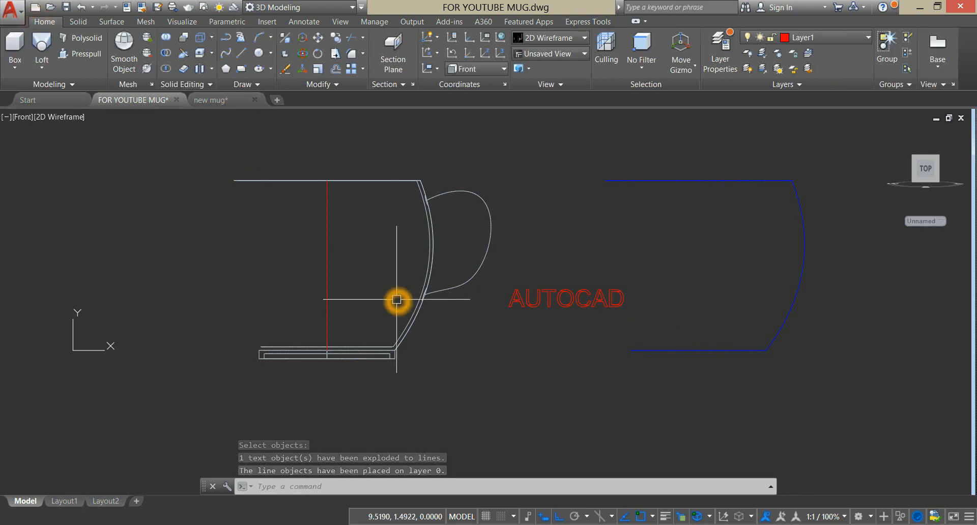
left_click(491, 273)
left_click(641, 323)
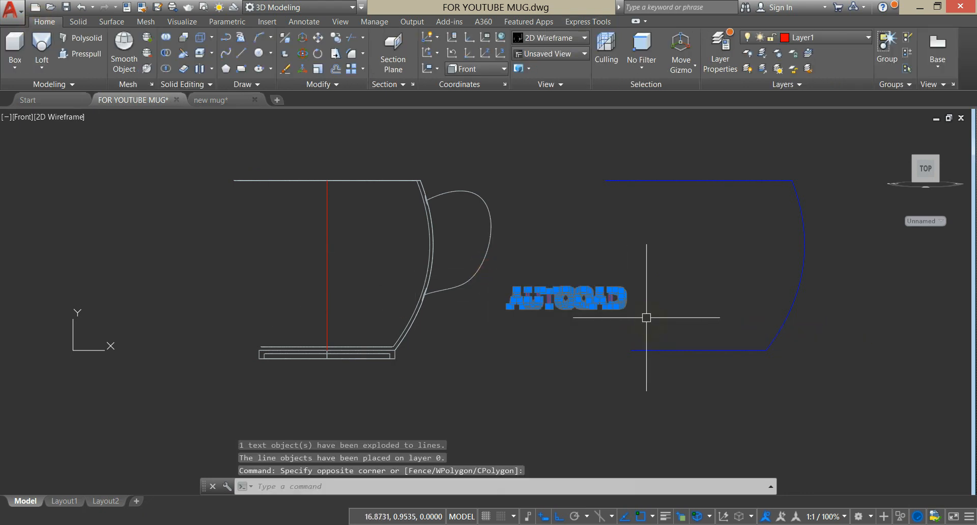
left_click(42, 65)
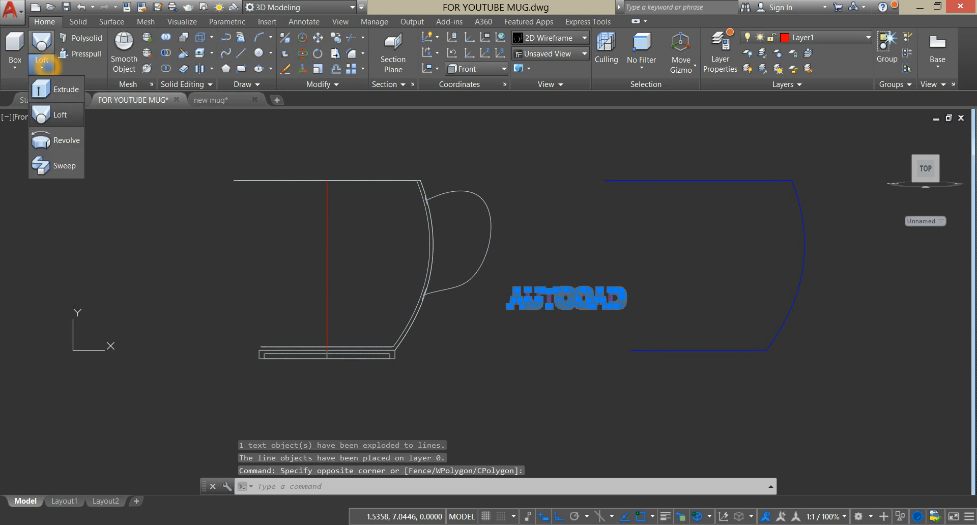
left_click(60, 91)
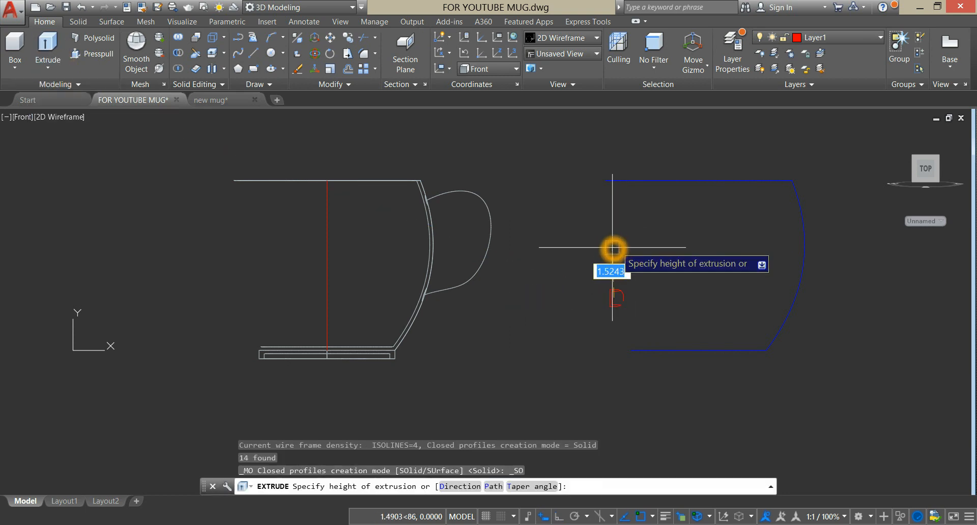
middle_click_drag(582, 251, 587, 305, "shift")
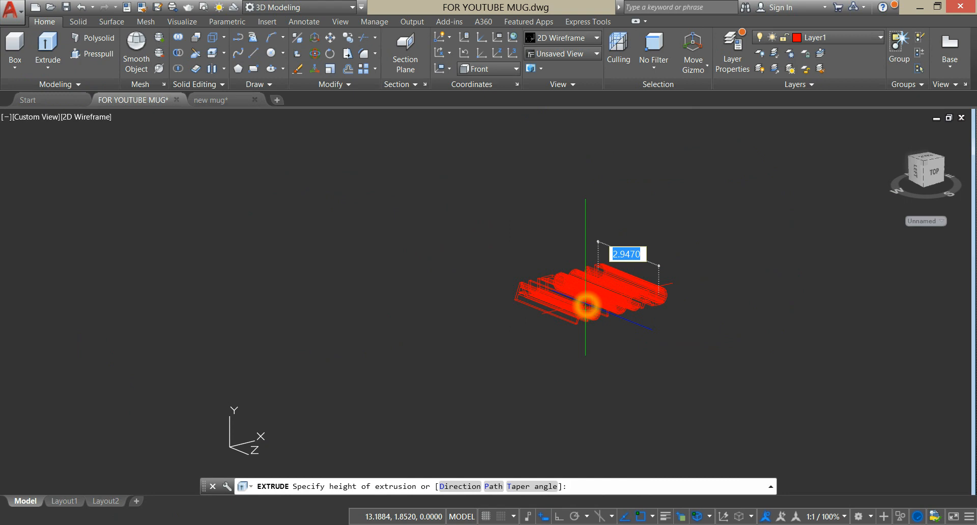
key("Return")
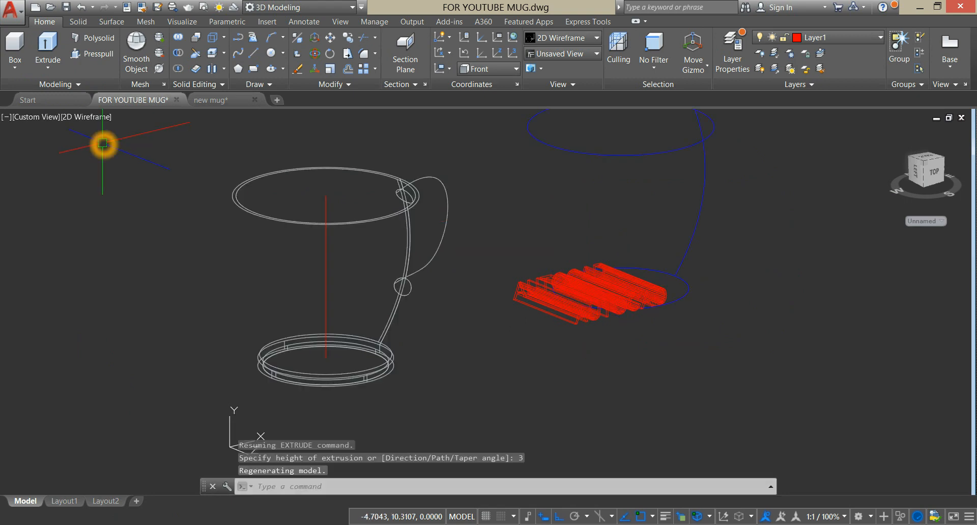
Step: Check the extruded letters in the X-Ray visual style, and set the model to the Realistic style
left_click(81, 117)
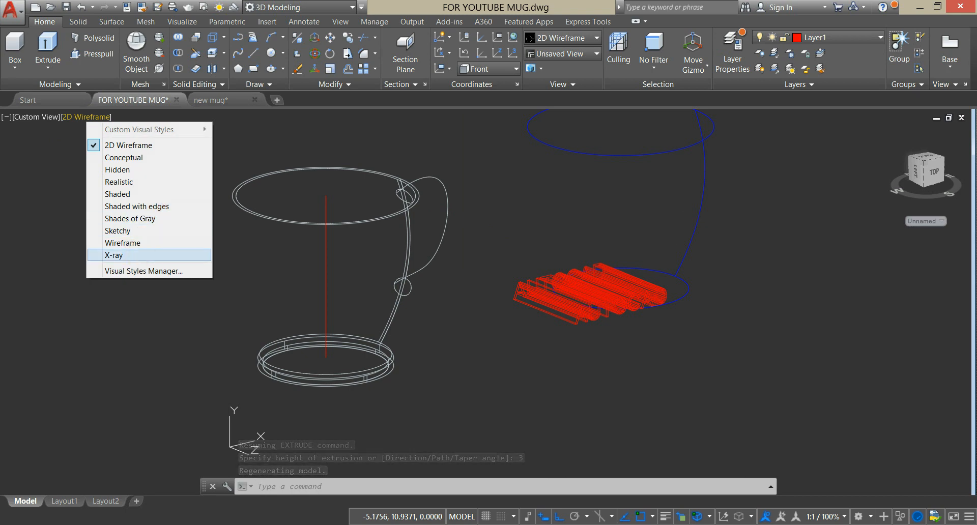
left_click(137, 253)
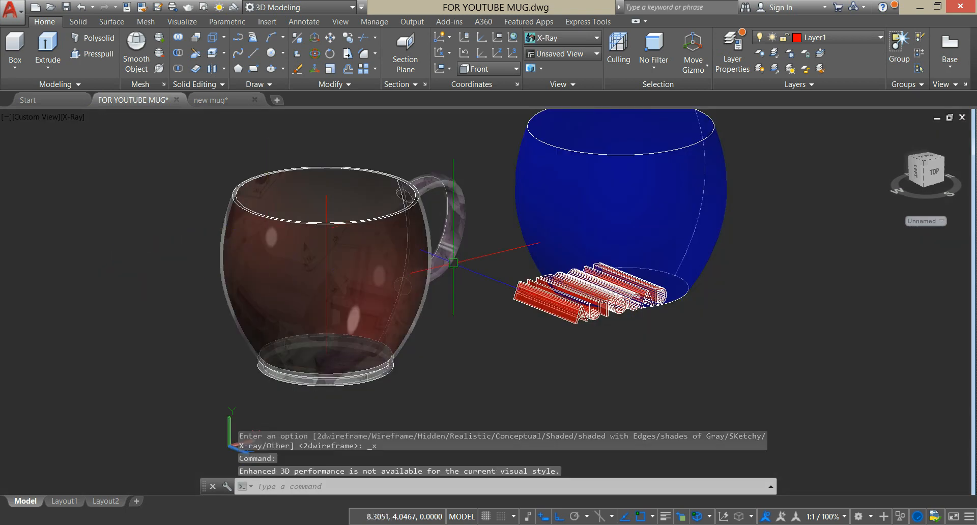
key("Escape")
mouse_move(579, 322)
middle_mouse_down("shift")
mouse_move(538, 344)
mouse_move(590, 328)
middle_mouse_up("shift")
left_click(77, 116)
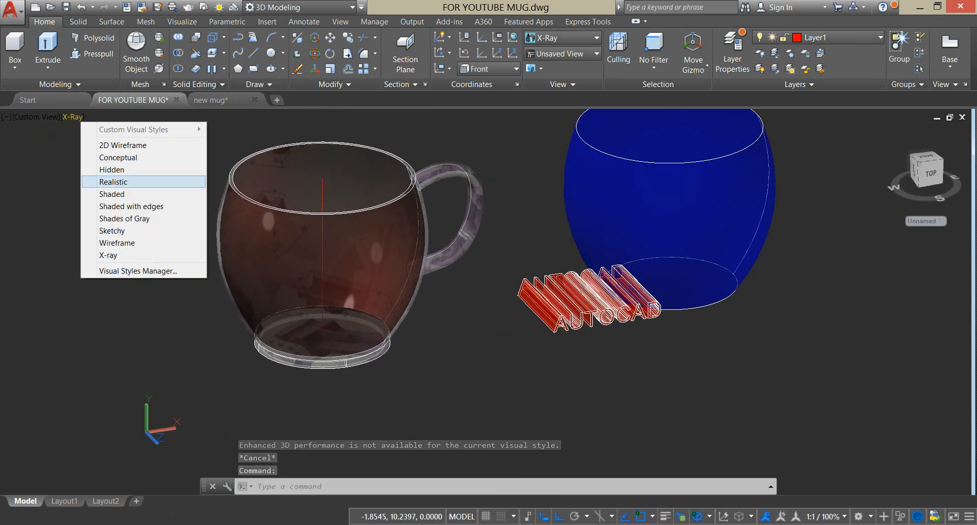
left_click(113, 182)
Step: Move the blue mug-shaped solid about 7.08 units along the X axis, away from the extruded text
middle_click_drag(783, 351, 689, 356, "shift")
left_click(698, 294)
middle_click_drag(699, 294, 546, 318)
left_click(620, 264)
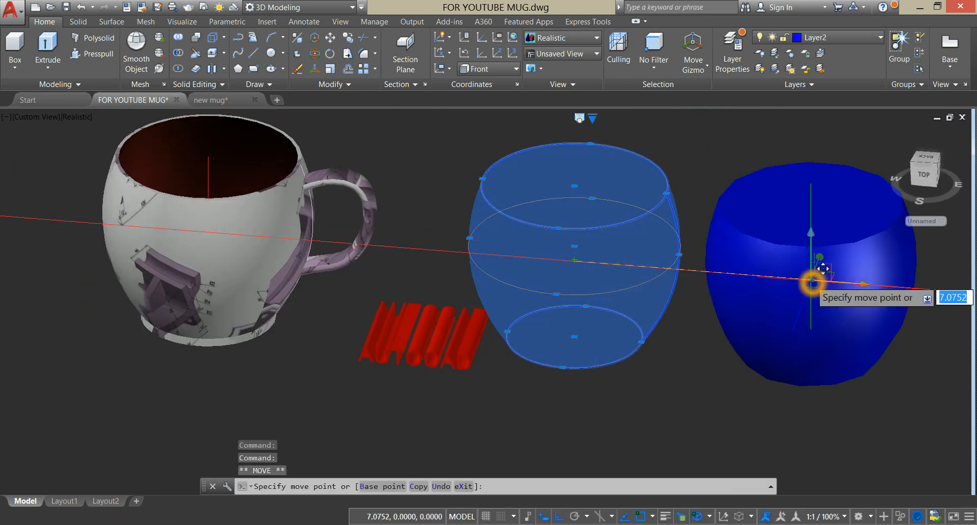
left_click(812, 283)
key("Escape")
Step: Union all the extruded AUTOCAD letter solids into one solid
middle_click_drag(371, 364, 546, 344)
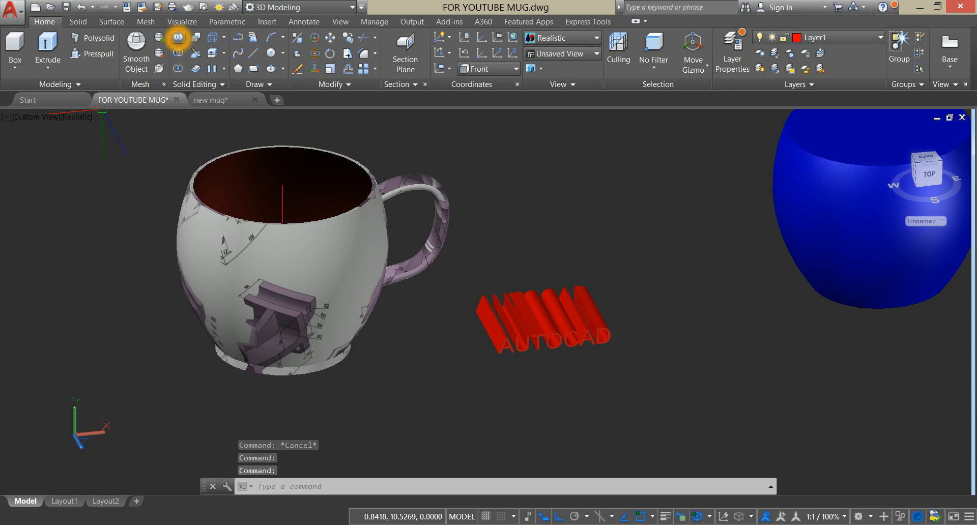
left_click(178, 37)
left_click(644, 402)
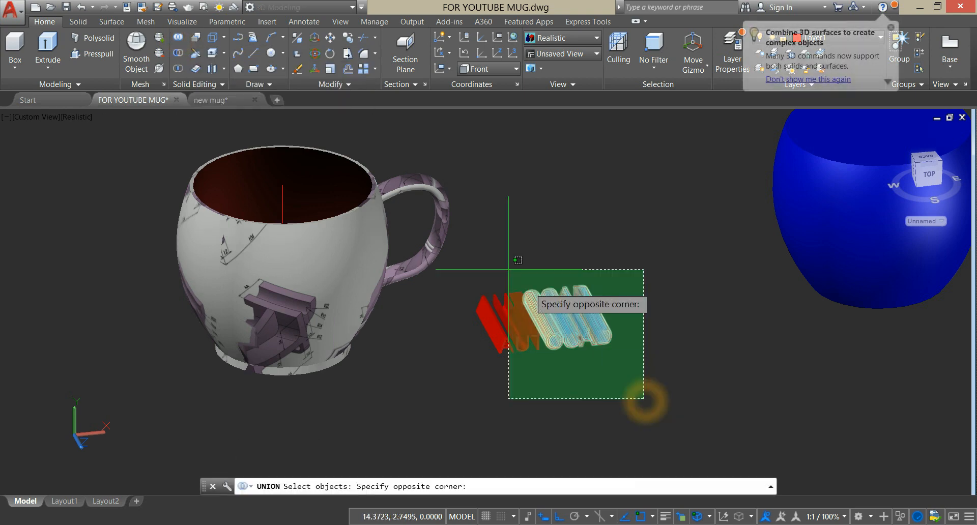
left_click(473, 252)
right_click(528, 228)
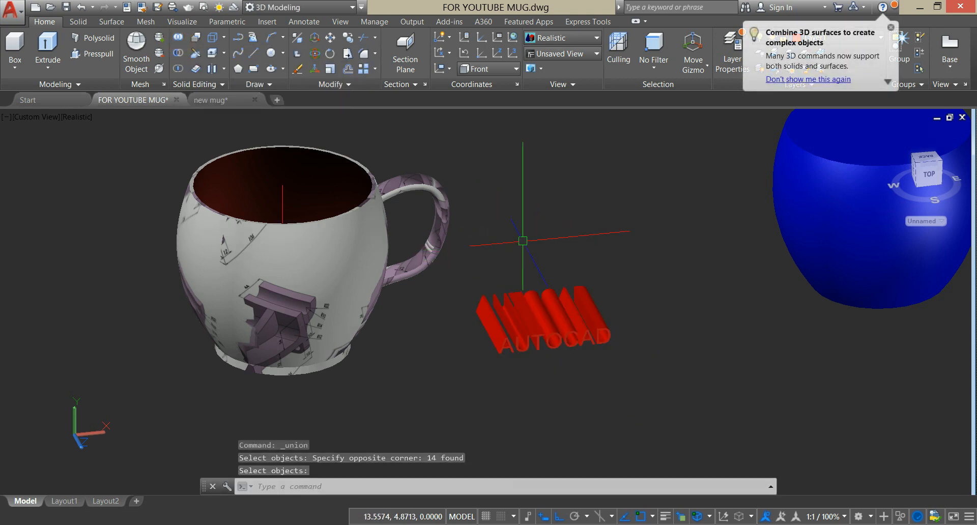
Step: Start moving the text solid, with its base point midway between the two sides of the letter O's front face
scroll(568, 366, "up", 3)
left_click(539, 323)
right_click(633, 190)
left_click(662, 270)
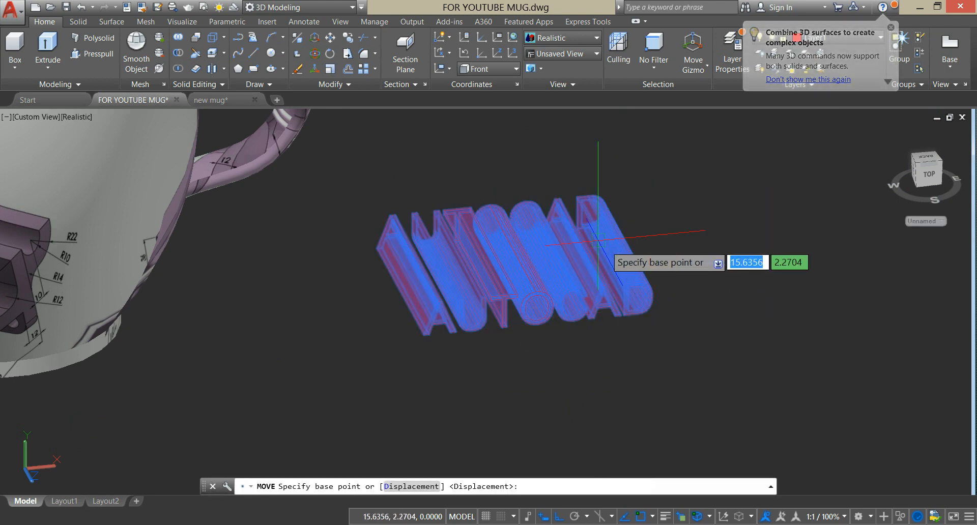
right_click(588, 194, "shift")
left_click(618, 228)
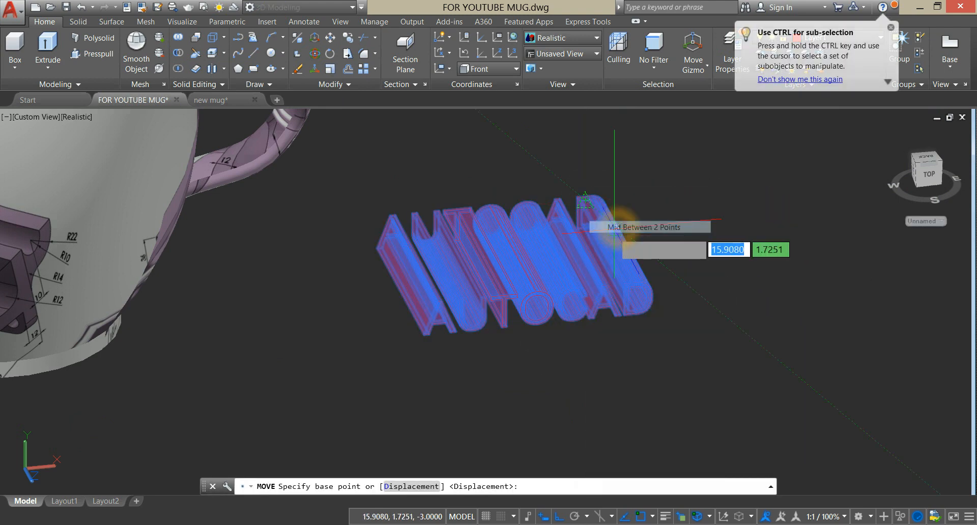
scroll(515, 290, "up", 5)
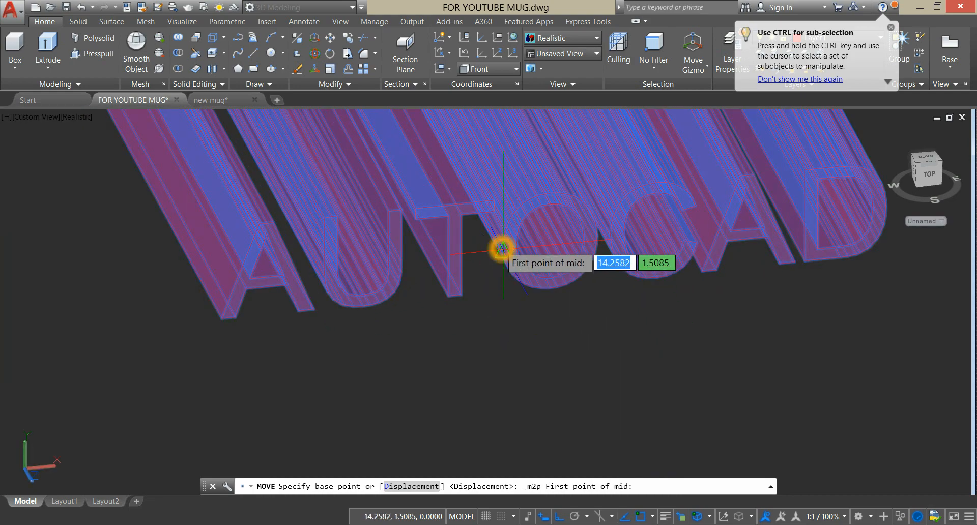
left_click(501, 248)
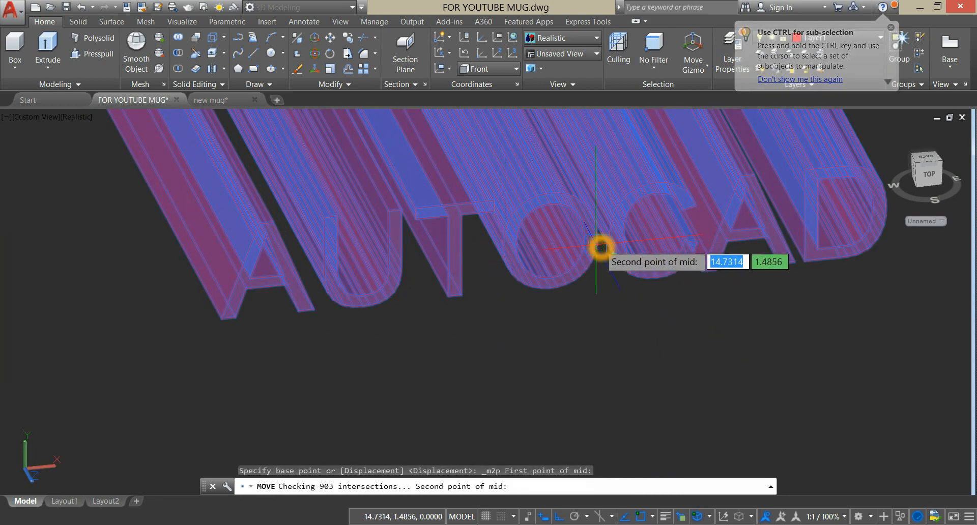
left_click(601, 248)
Step: Place the text solid at the midpoint of the vertical axis line inside the mug
scroll(508, 281, "down", 8)
middle_click_drag(506, 284, 524, 355)
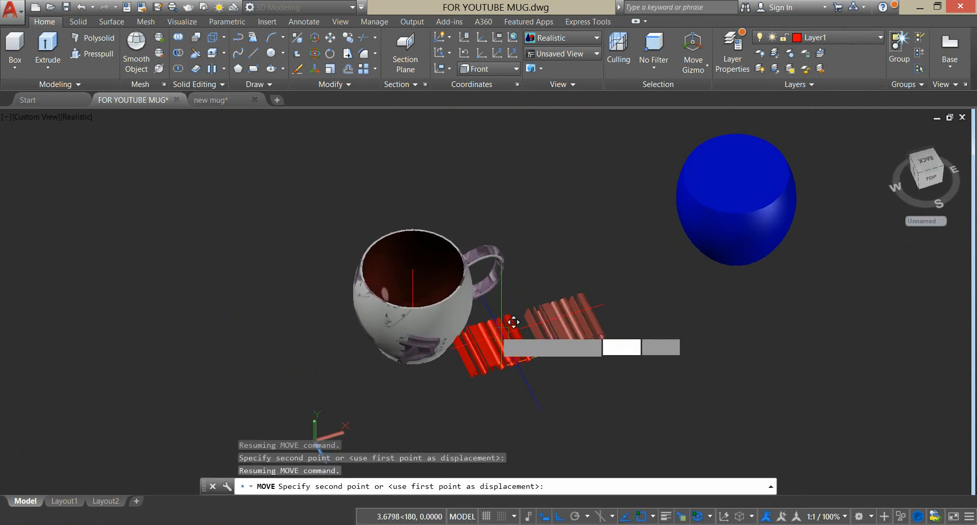
right_click(443, 303, "shift")
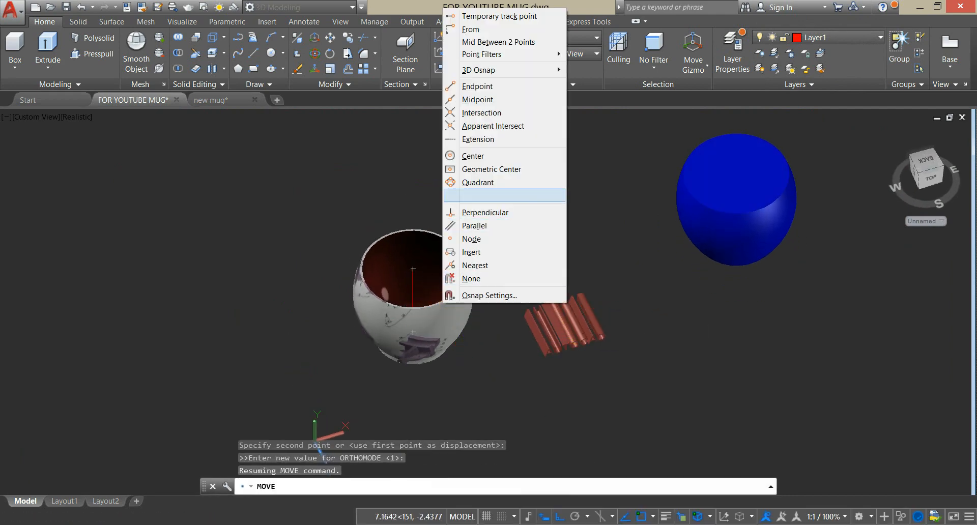
left_click(478, 99)
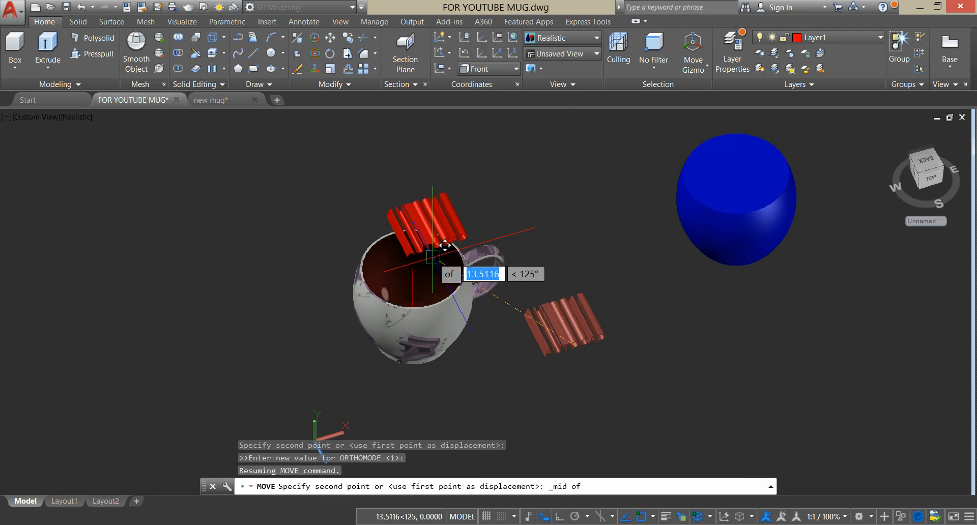
left_click(426, 301)
Step: Move the AUTOCAD text solid straight toward the mug's front in the top view until it projects through the front wall
mouse_move(462, 374)
middle_mouse_down("shift")
mouse_move(586, 264)
mouse_move(446, 372)
middle_mouse_up("shift")
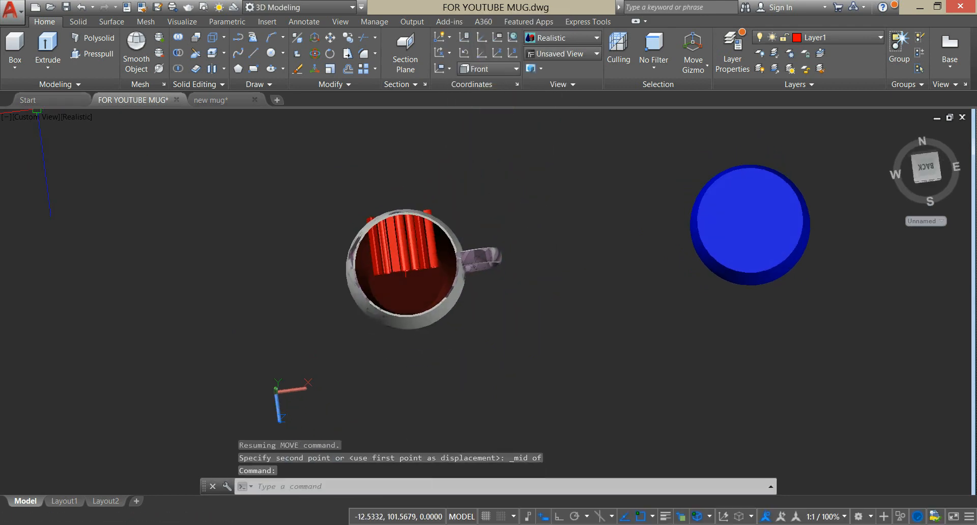
left_click(37, 116)
left_click(69, 141)
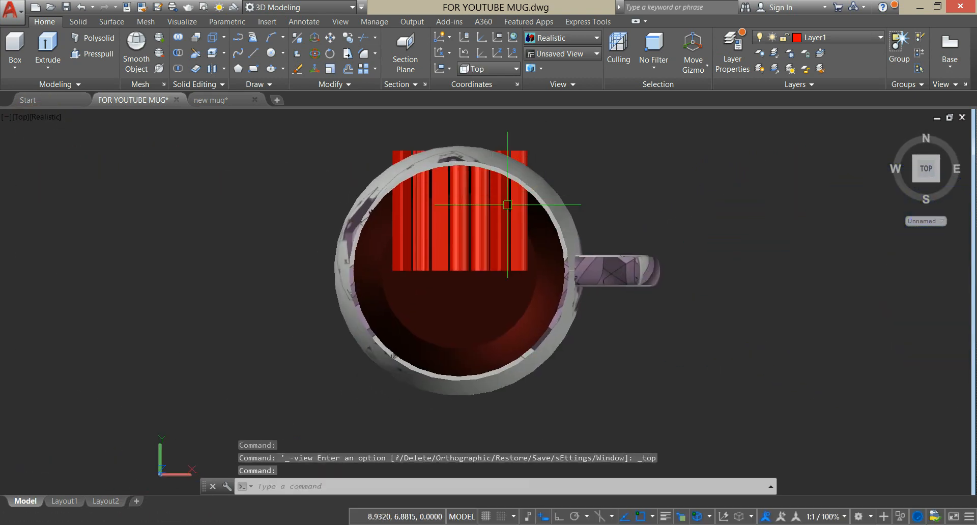
left_click(479, 216)
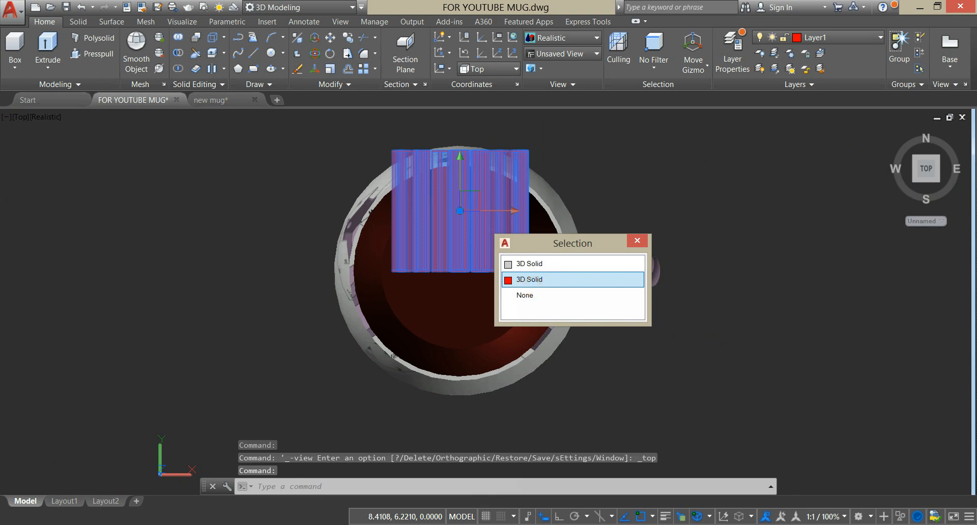
left_click(533, 278)
right_click(626, 149)
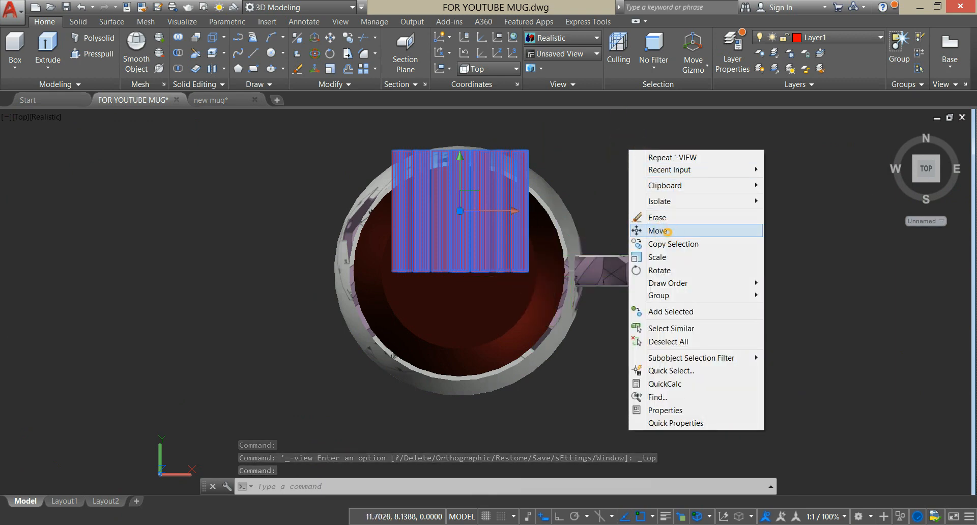
left_click(656, 231)
left_click(710, 232)
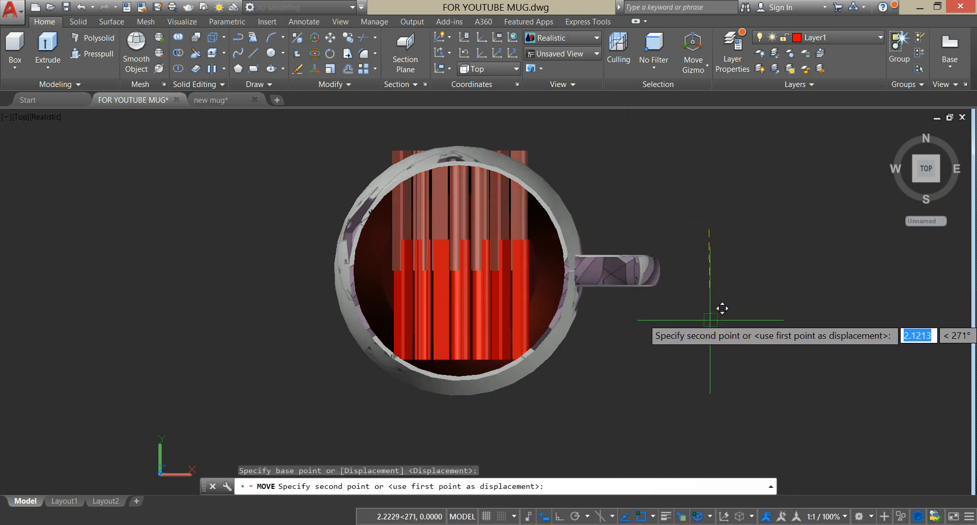
key("F10")
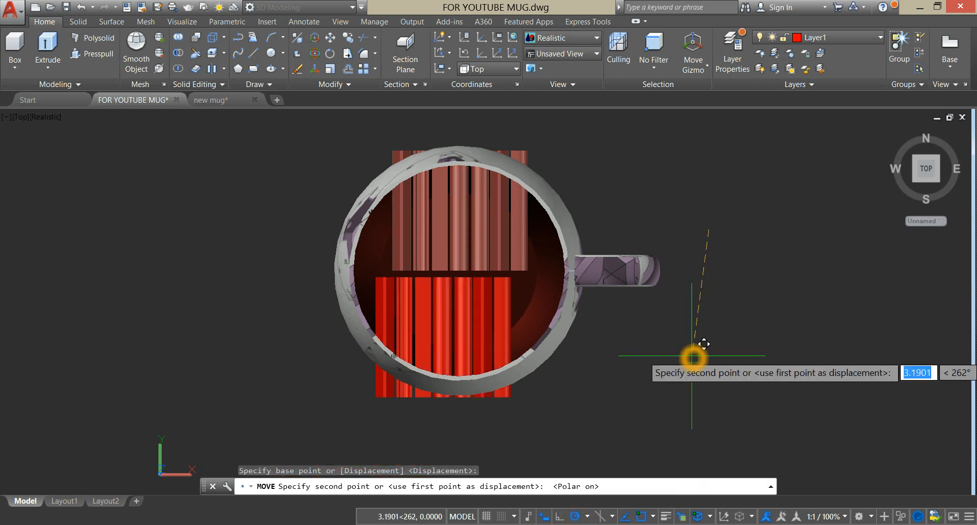
left_click(710, 390)
Step: Copy the blue mug-shaped solid into the mug, from its top-face centre to the top end of the mug's vertical axis line
middle_click_drag(621, 365, 642, 241, "shift")
left_click(36, 117)
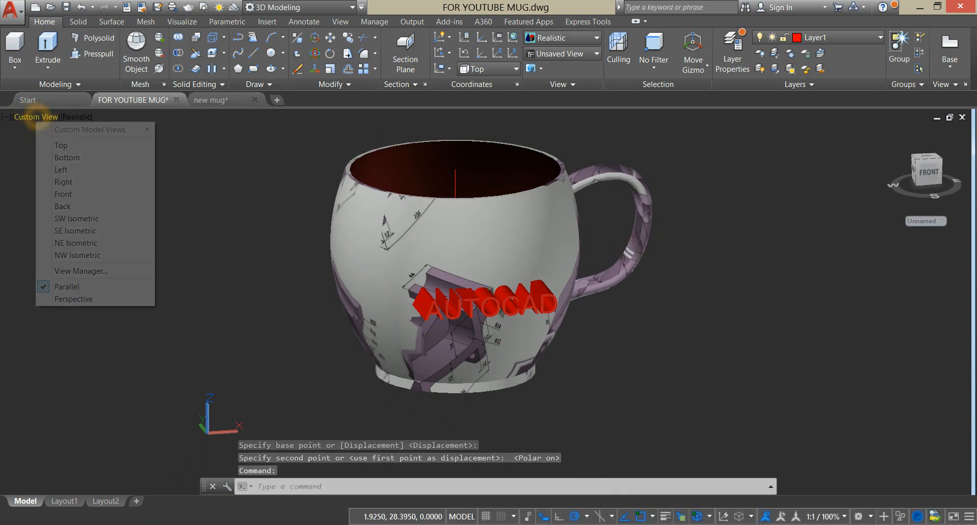
left_click(72, 194)
middle_click_drag(241, 223, 558, 181)
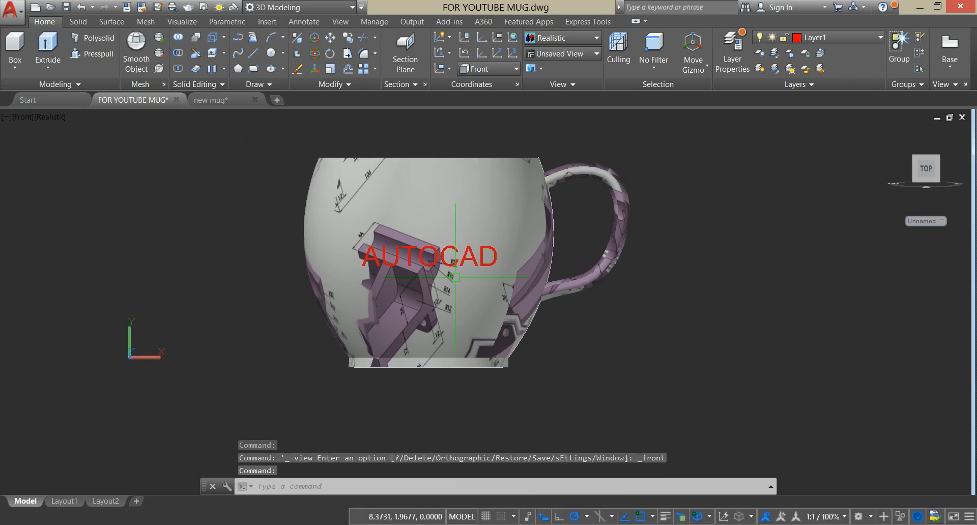
middle_click_drag(434, 208, 297, 288, "shift")
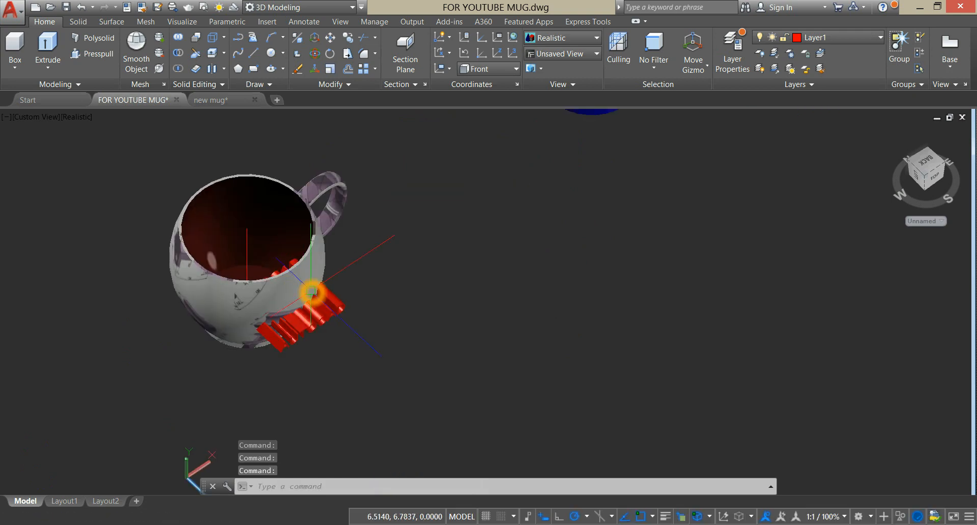
left_click(341, 305)
scroll(478, 204, "down", 2)
middle_click_drag(486, 211, 487, 299)
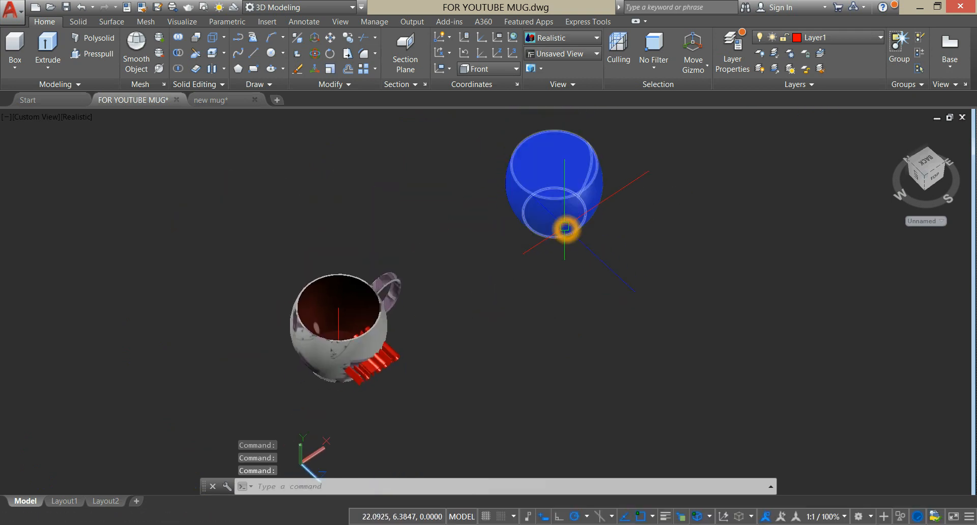
right_click(655, 159)
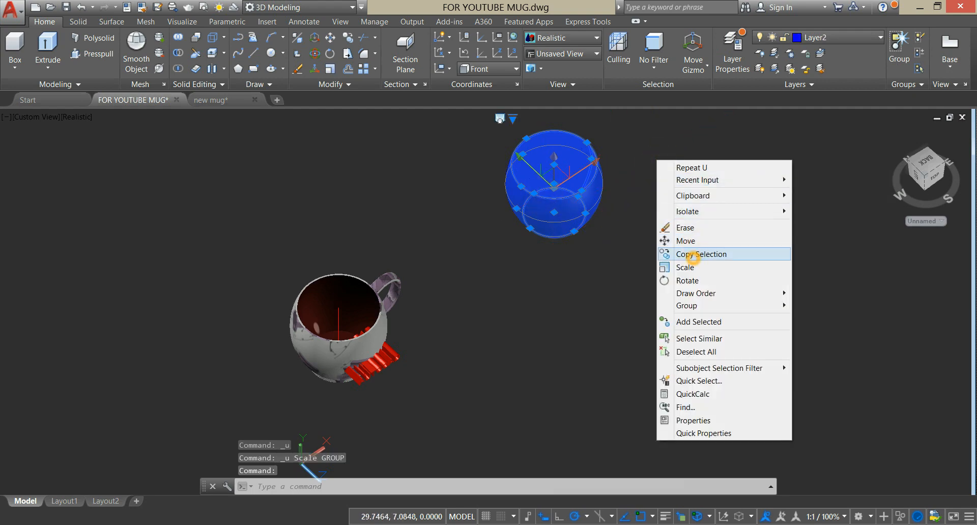
left_click(664, 252)
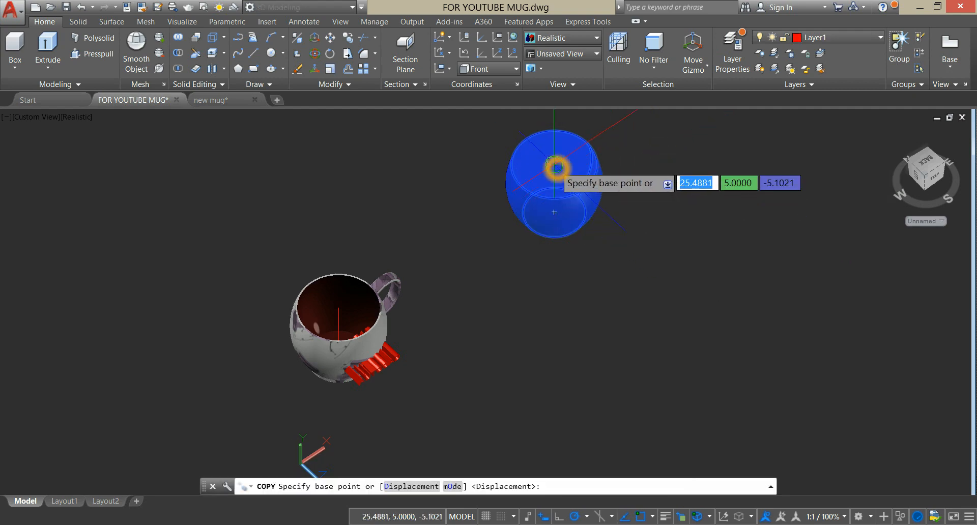
left_click(556, 167)
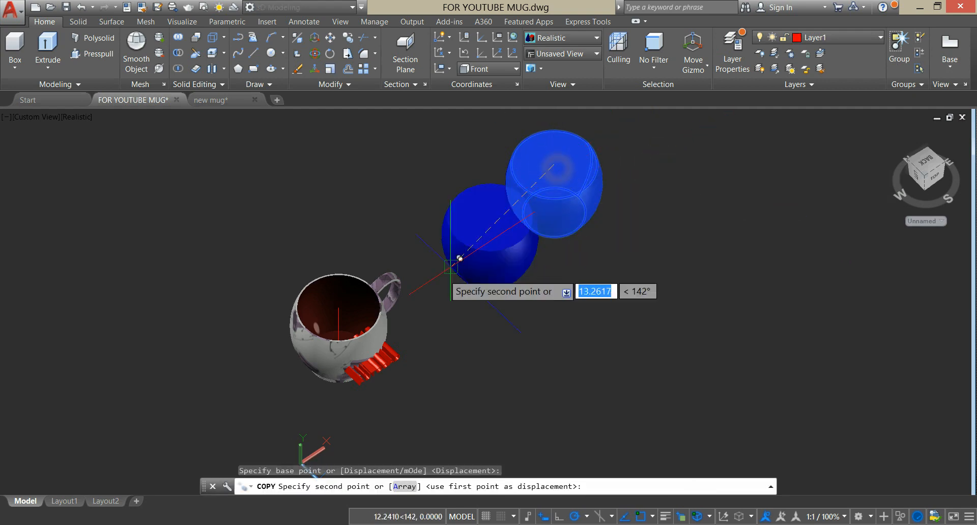
left_click(337, 308)
right_click(407, 234)
left_click(422, 244)
Step: Explode the blue solid copy inside the mug into surfaces and regions
middle_click_drag(409, 260, 498, 206)
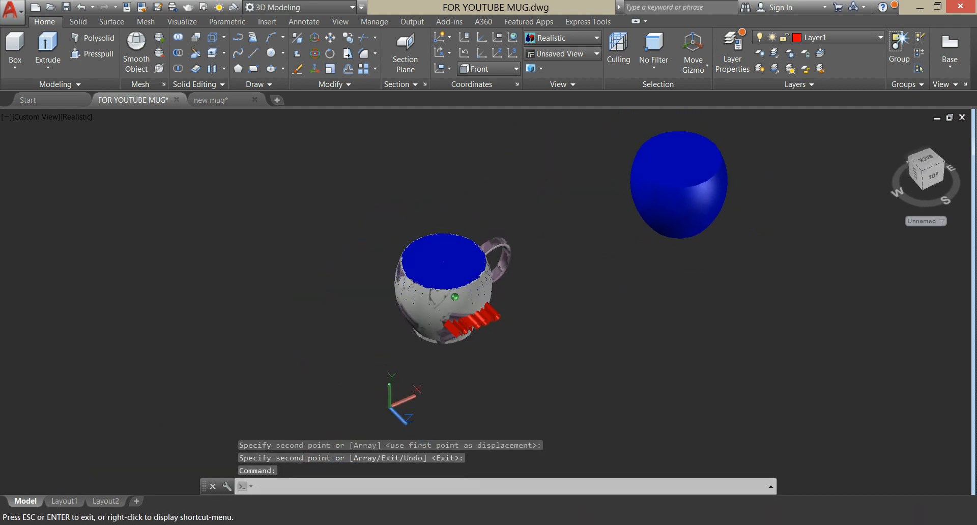
scroll(473, 318, "up", 5)
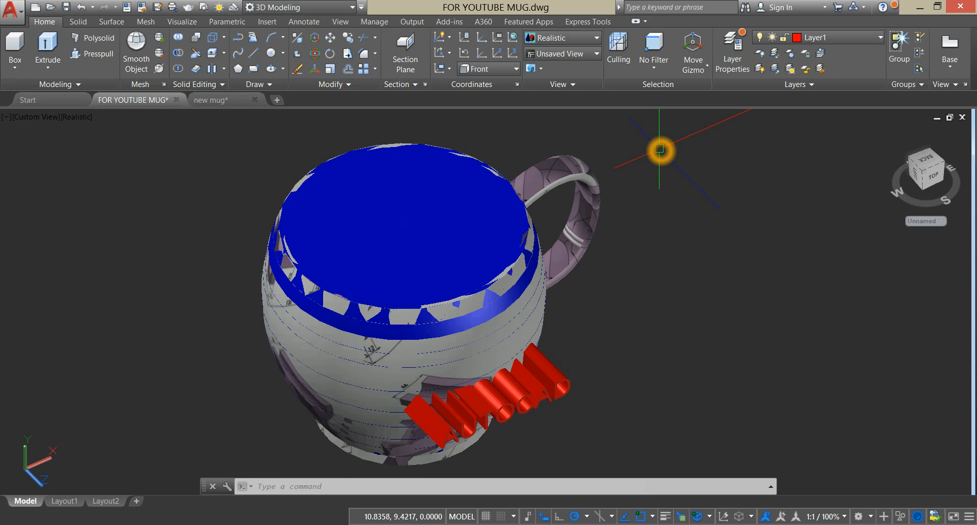
key("Return")
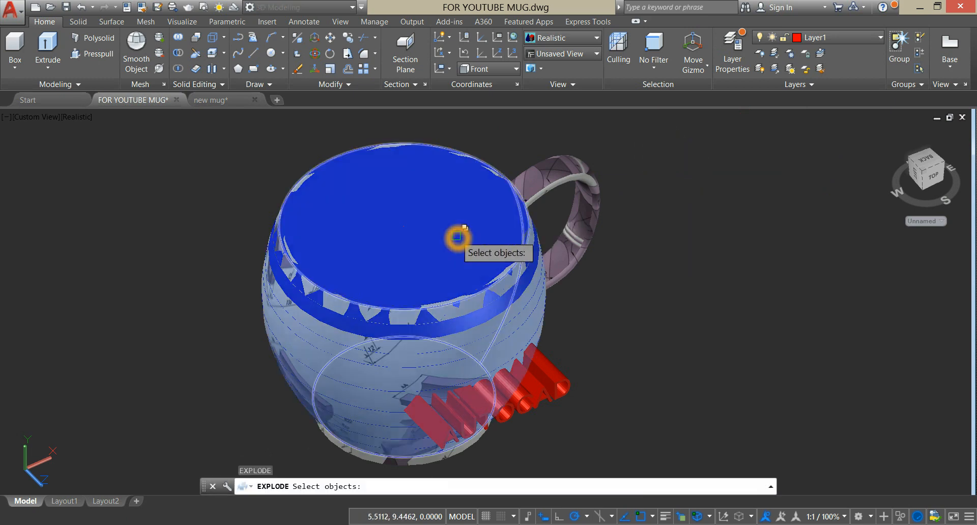
left_click(456, 236)
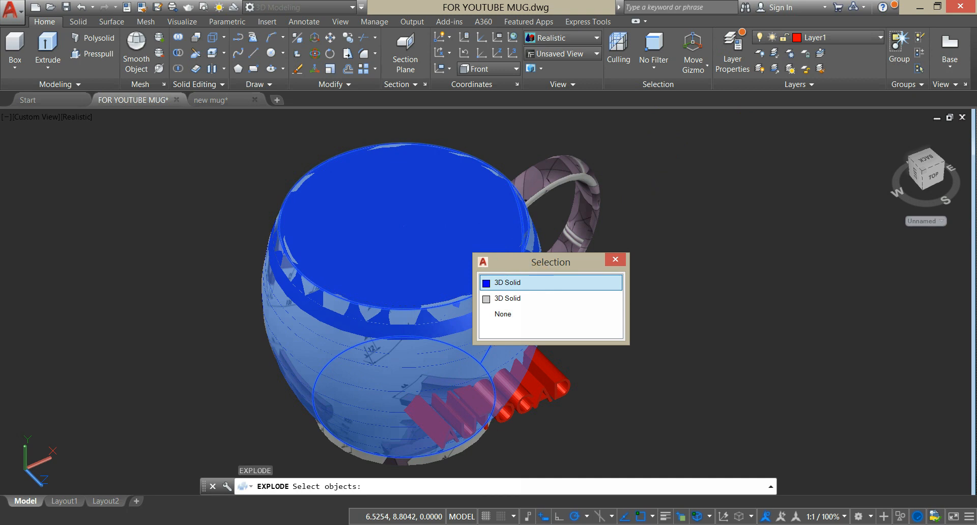
left_click(540, 285)
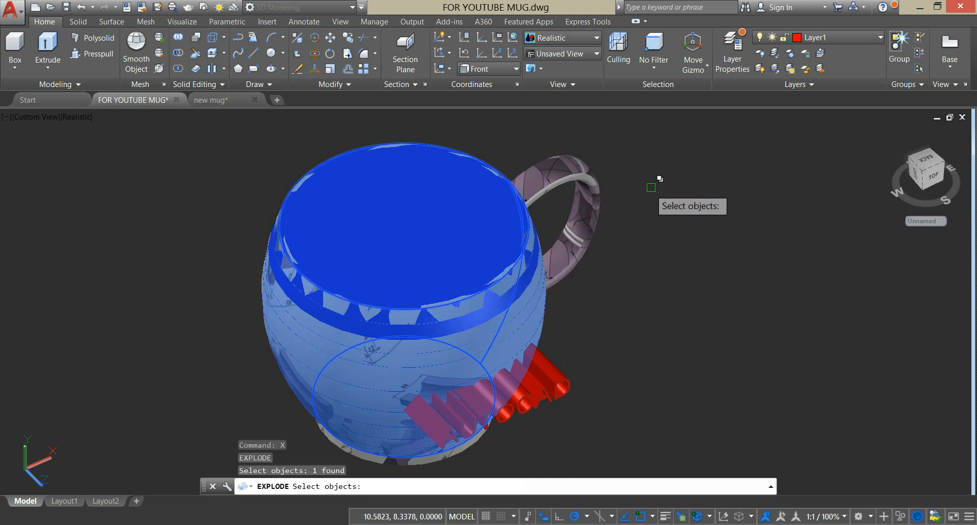
key("Return")
left_click(344, 248)
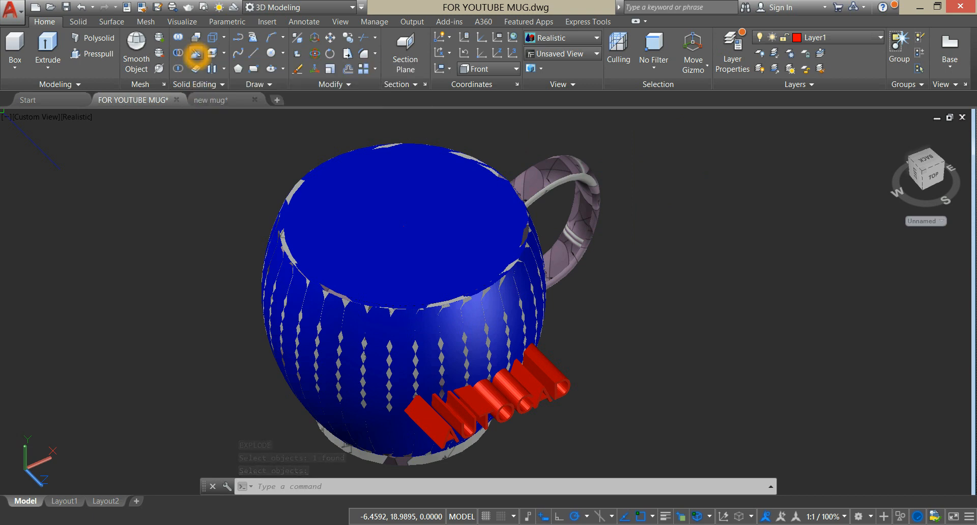
Step: Slice the AUTOCAD text solid with the exploded blue side surface, keeping both sides
left_click(195, 53)
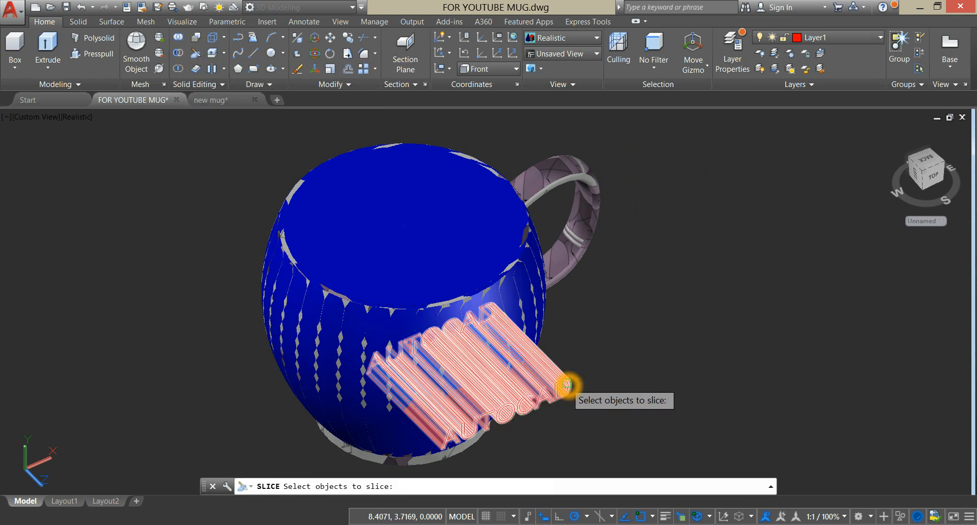
left_click(567, 387)
left_click(613, 288)
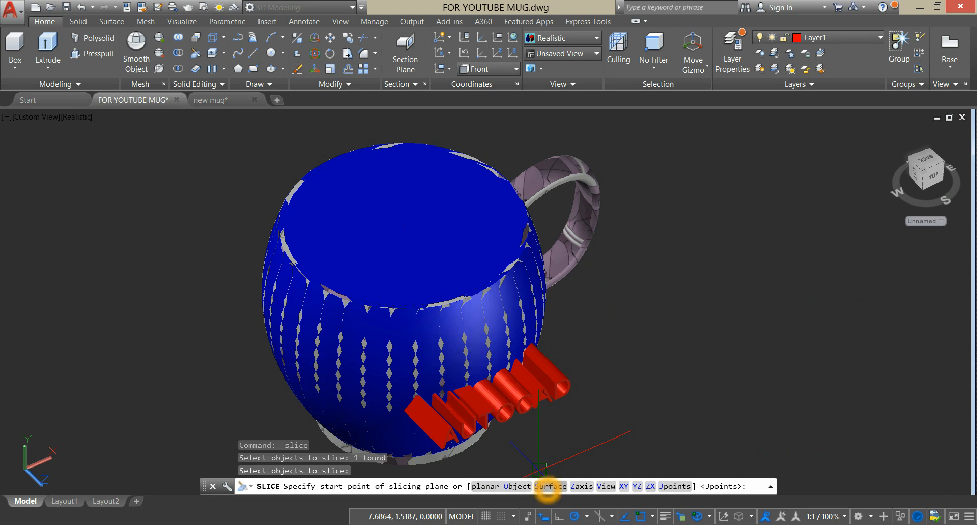
left_click(548, 486)
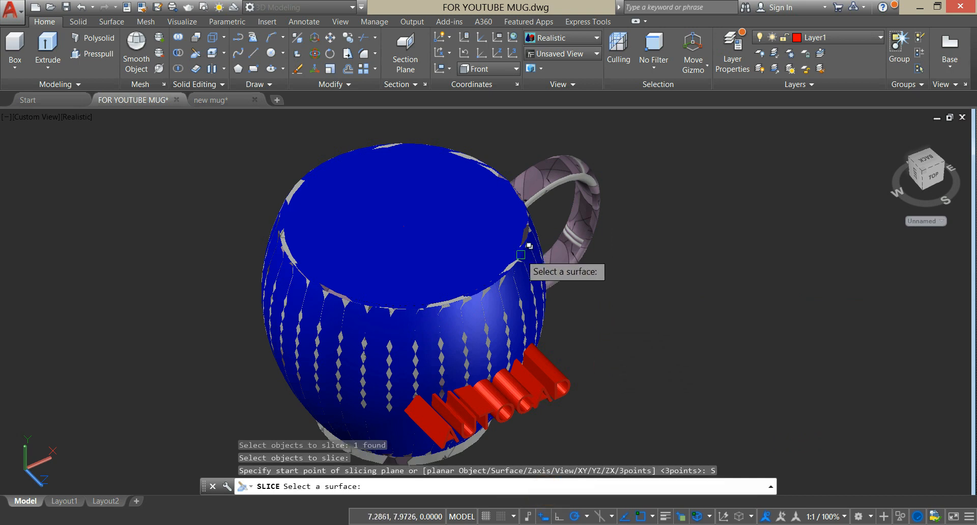
left_click(478, 239)
left_click(472, 321)
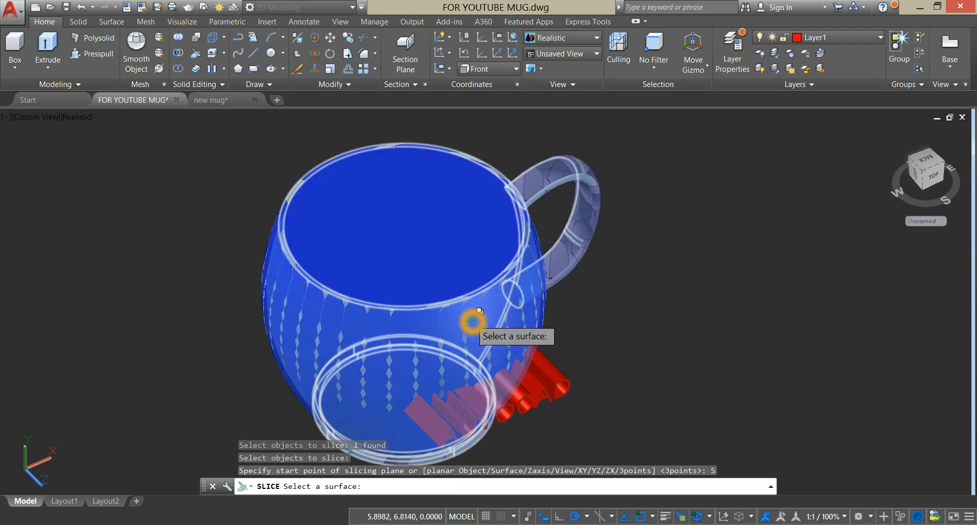
left_click(427, 326)
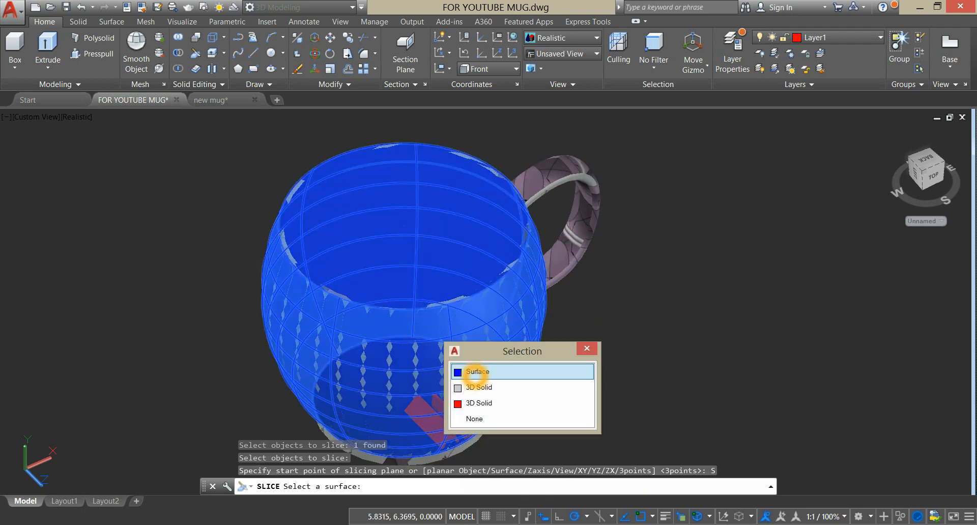
left_click(475, 372)
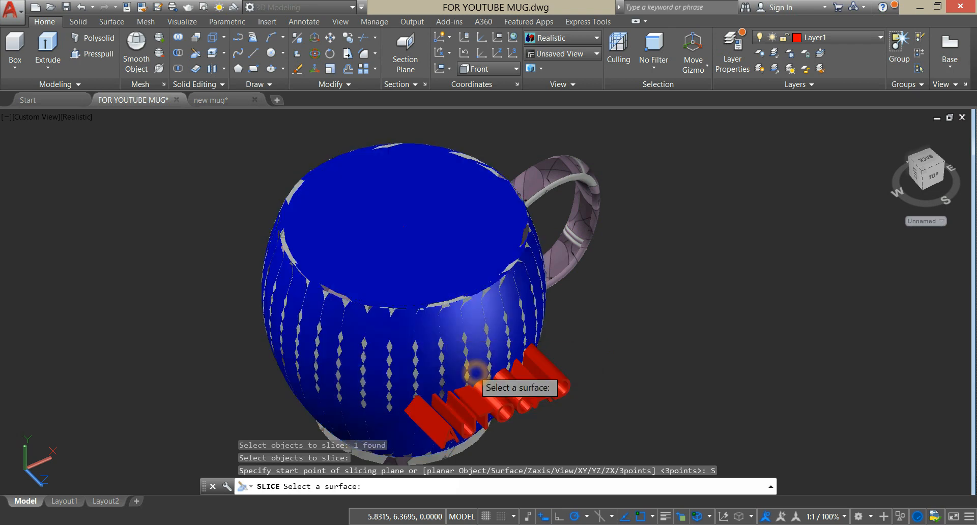
right_click(627, 269)
left_click(643, 276)
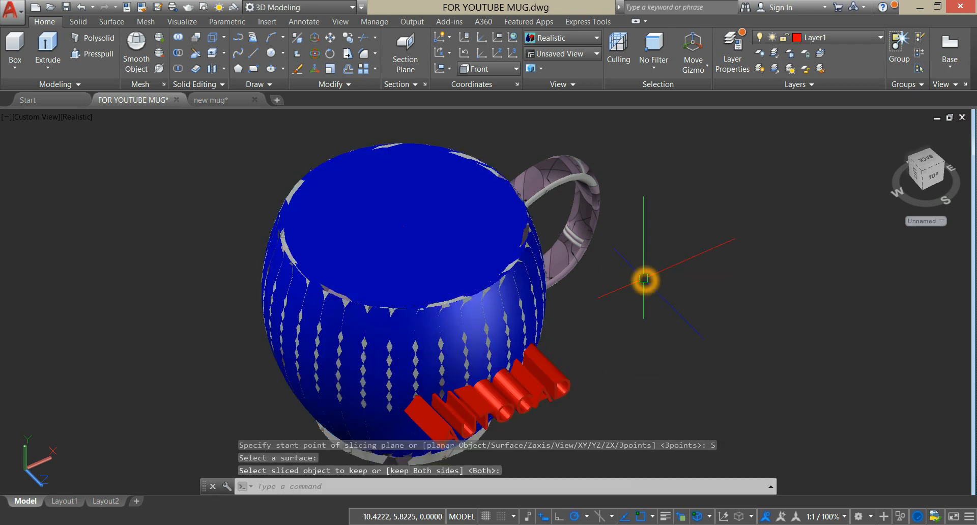
Step: Try viewing the mug and the sliced text in the 2D Wireframe visual style
left_click(76, 116)
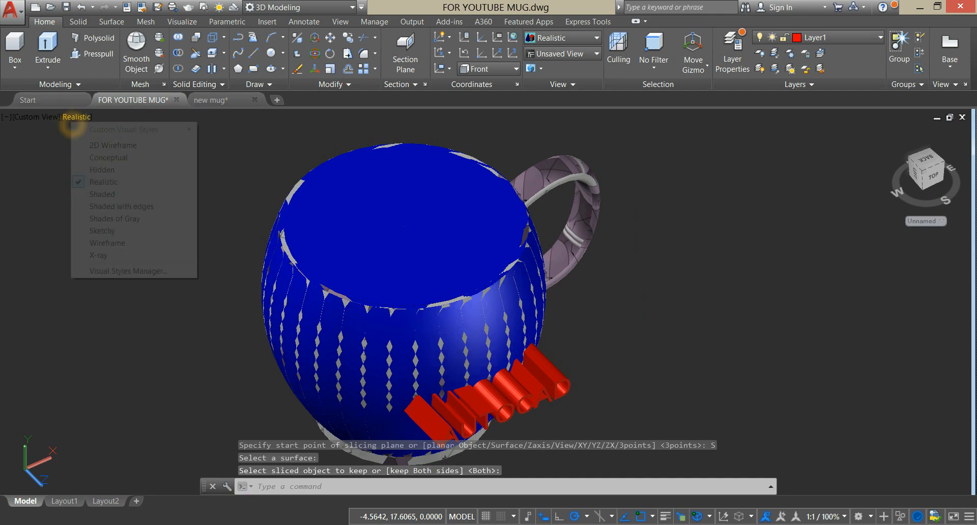
left_click(104, 144)
middle_click_drag(613, 237, 699, 263, "shift")
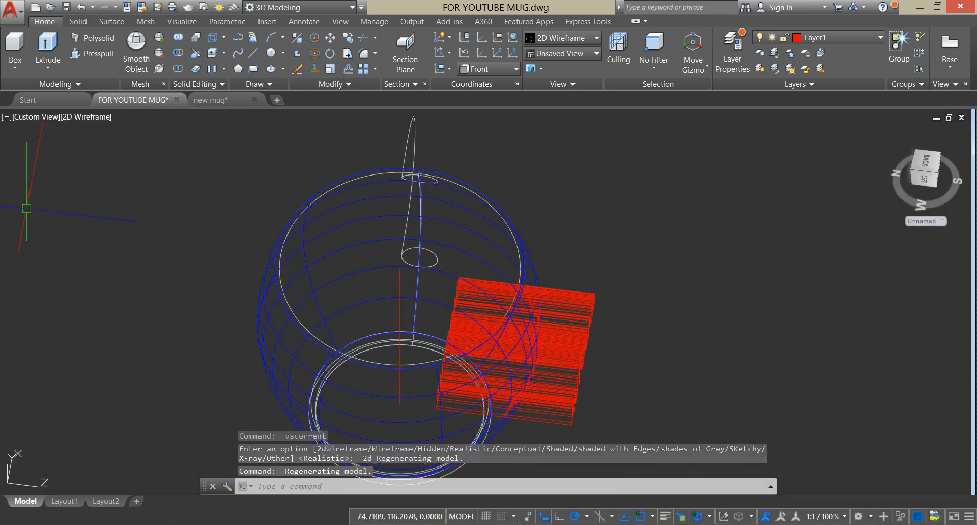
Step: Show the model in the X-Ray visual style and erase the sliced text portion outside the mug
left_click(97, 116)
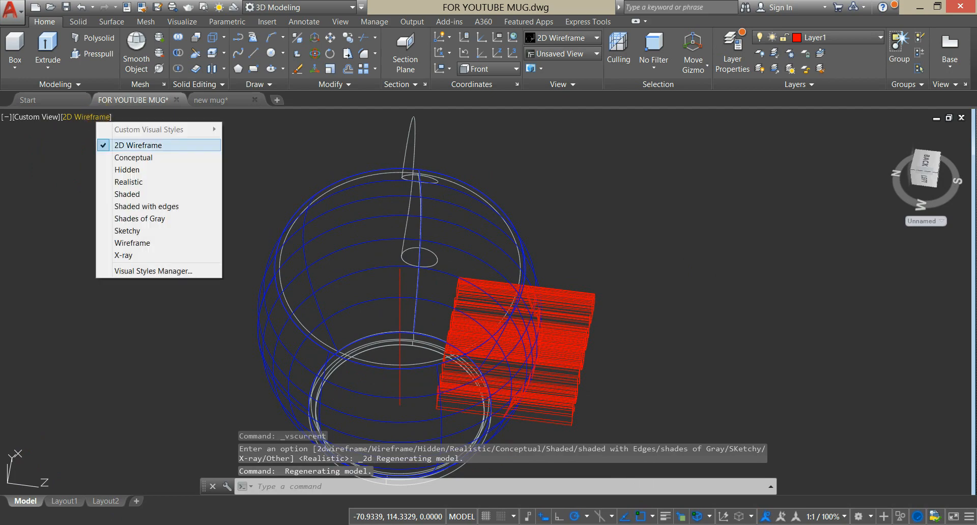
left_click(131, 255)
middle_click_drag(689, 206, 543, 196, "shift")
left_click(559, 258)
left_click(559, 259)
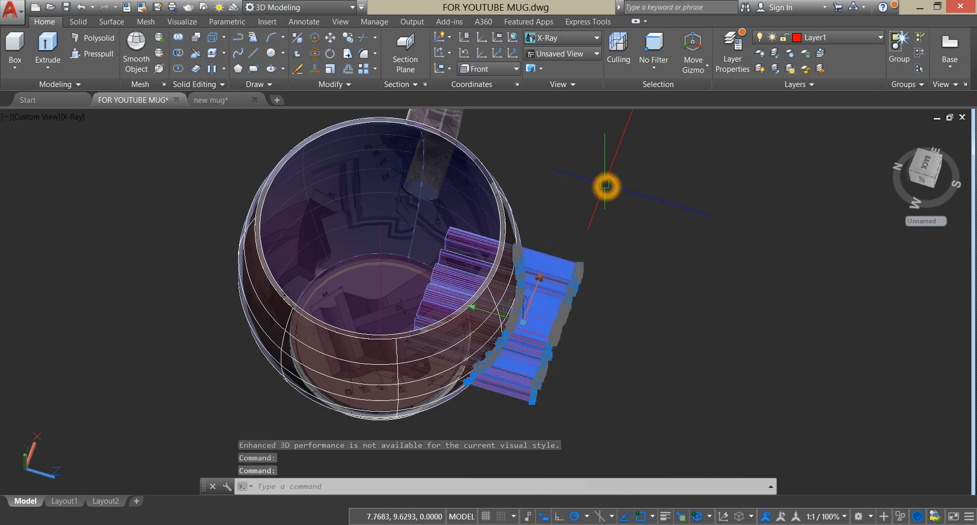
key("Delete")
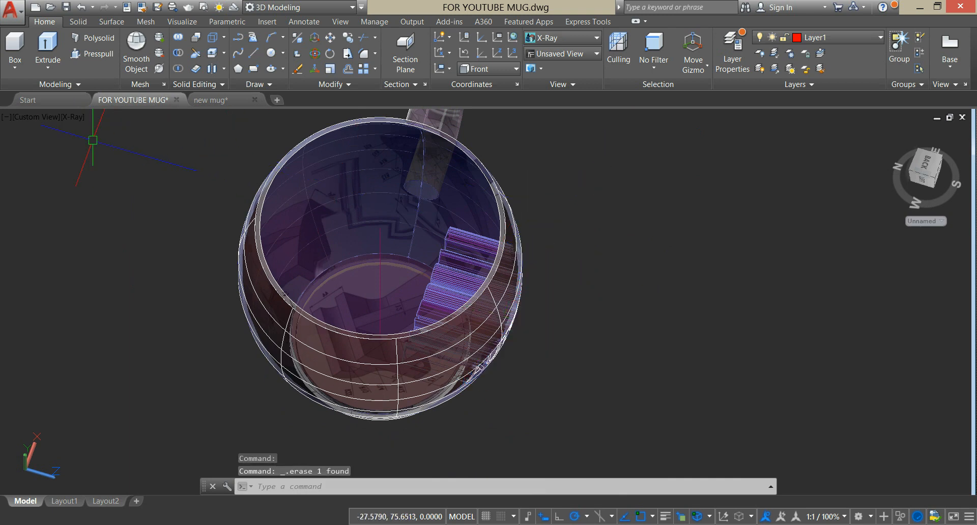
Step: Restore the Realistic visual style and erase the blue region covering the mug's opening
left_click(72, 116)
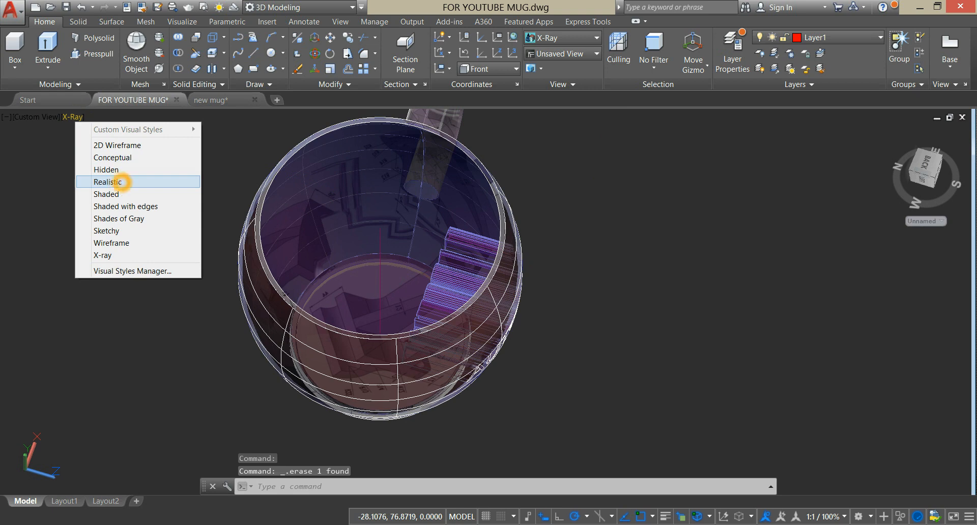
left_click(121, 182)
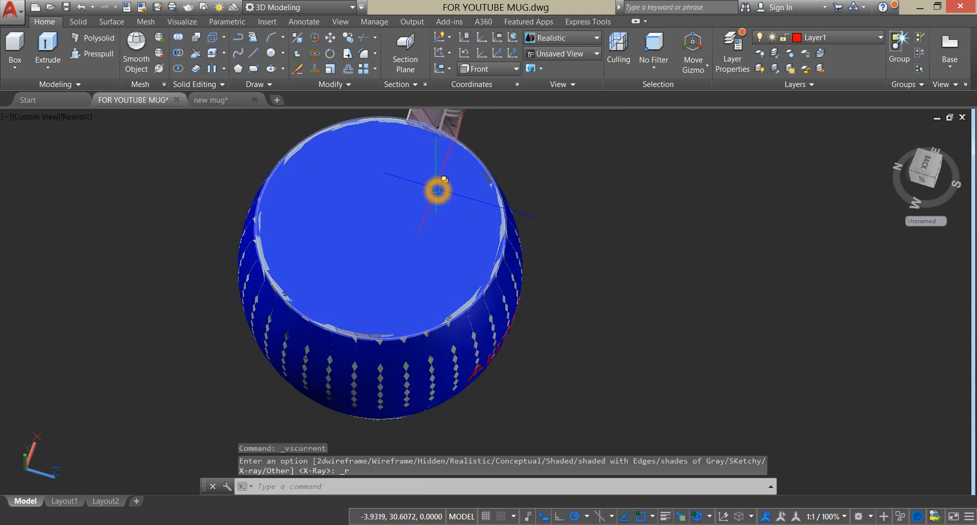
left_click(420, 187)
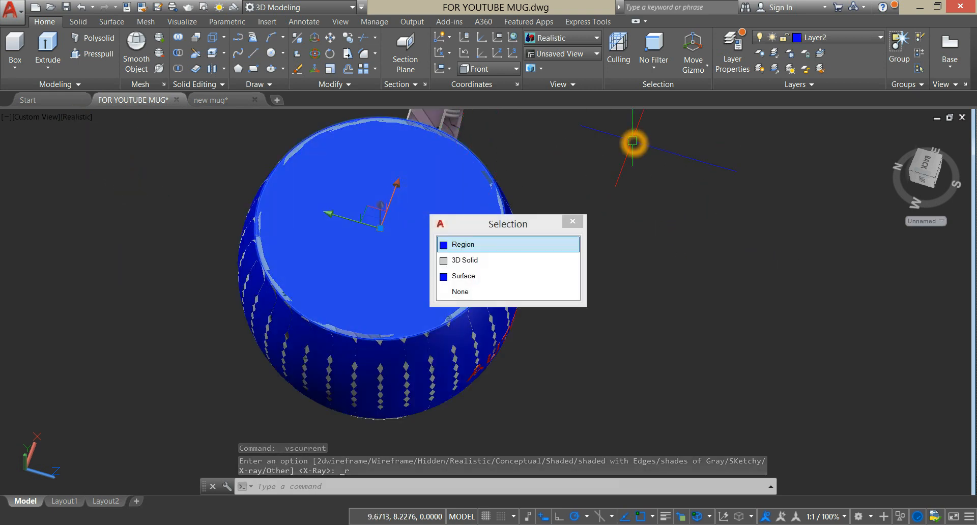
key("Delete")
middle_click_drag(585, 185, 561, 196, "shift")
middle_click_drag(527, 233, 458, 157, "shift")
scroll(406, 309, "up", 5)
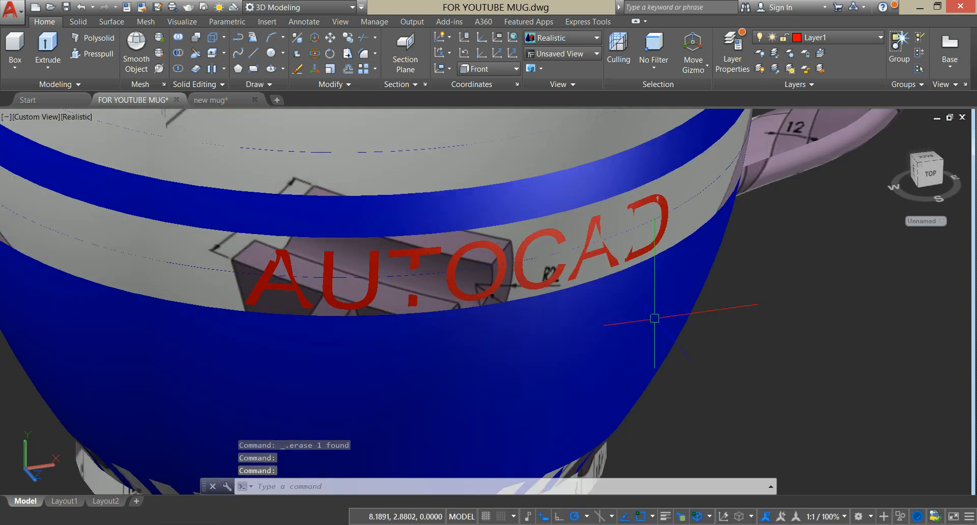
Step: Move the red AUTOCAD text solid outward through the mug's wall by 0.02 along the positive Z axis
scroll(655, 319, "down", 5)
middle_click_drag(655, 319, 581, 245, "shift")
left_click(582, 245)
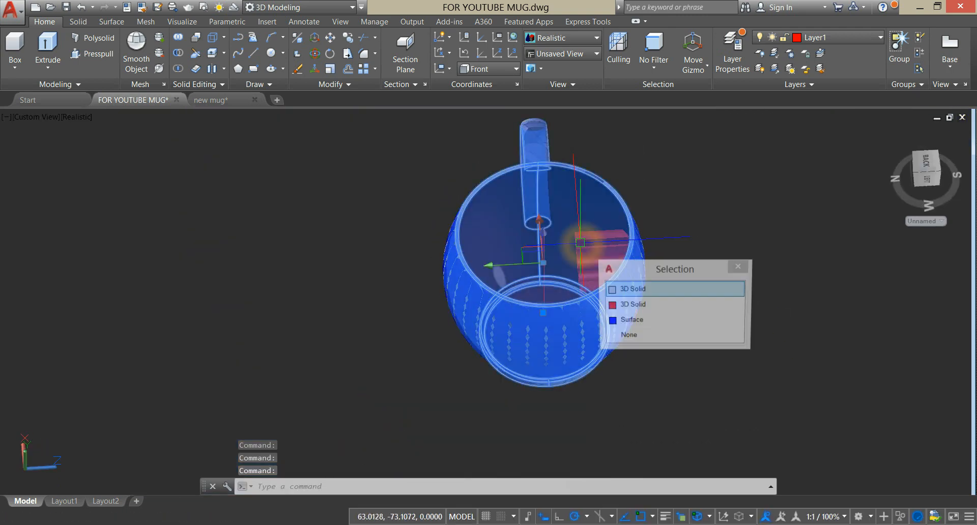
left_click(629, 303)
right_click(692, 188)
left_click(719, 266)
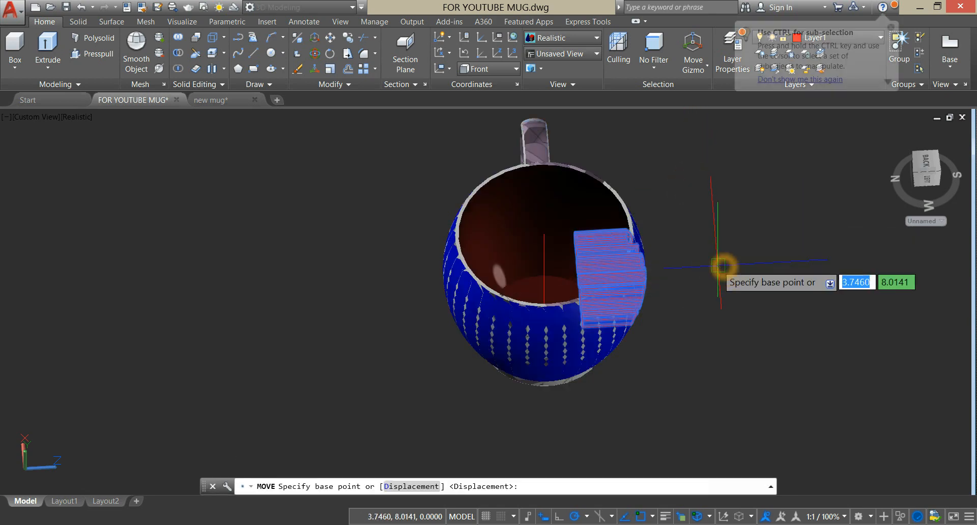
left_click(714, 253)
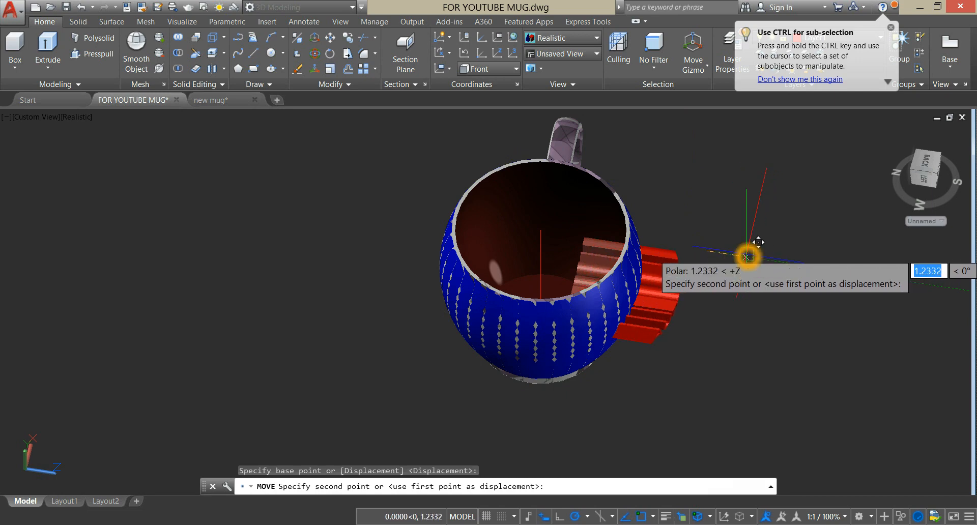
type(".02")
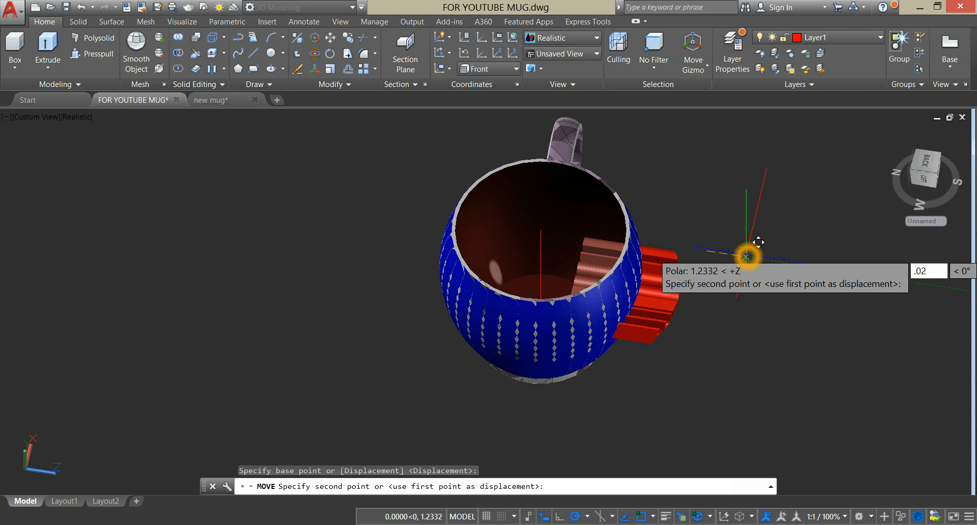
key("Return")
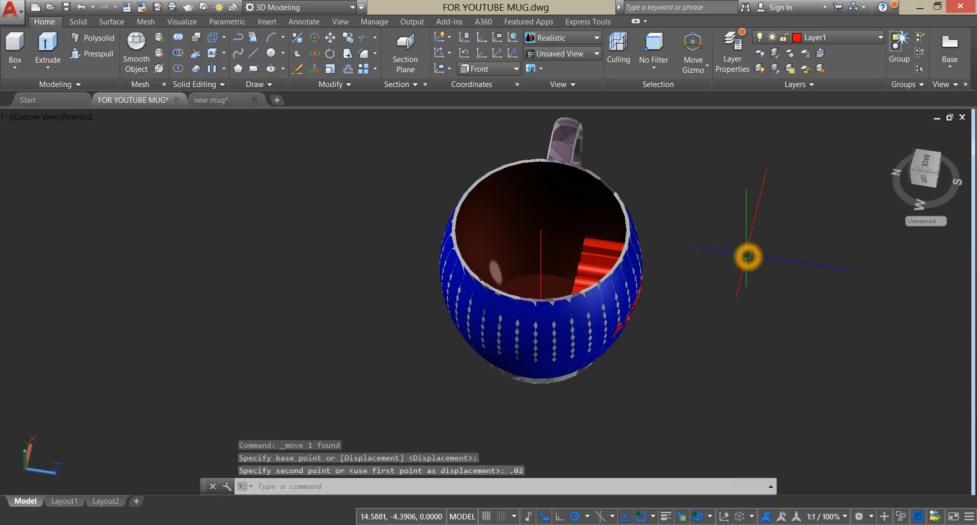
Step: Examine how the moved AUTOCAD text sits against the mug's outer wall from several angles
middle_click_drag(743, 257, 613, 340, "shift")
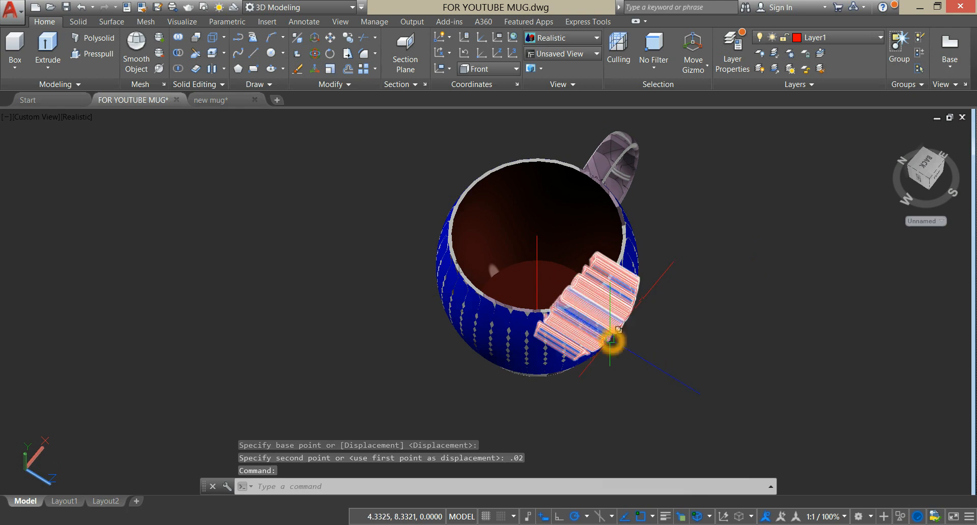
scroll(614, 337, "up", 5)
middle_click_drag(742, 311, 633, 261, "shift")
scroll(723, 291, "down", 6)
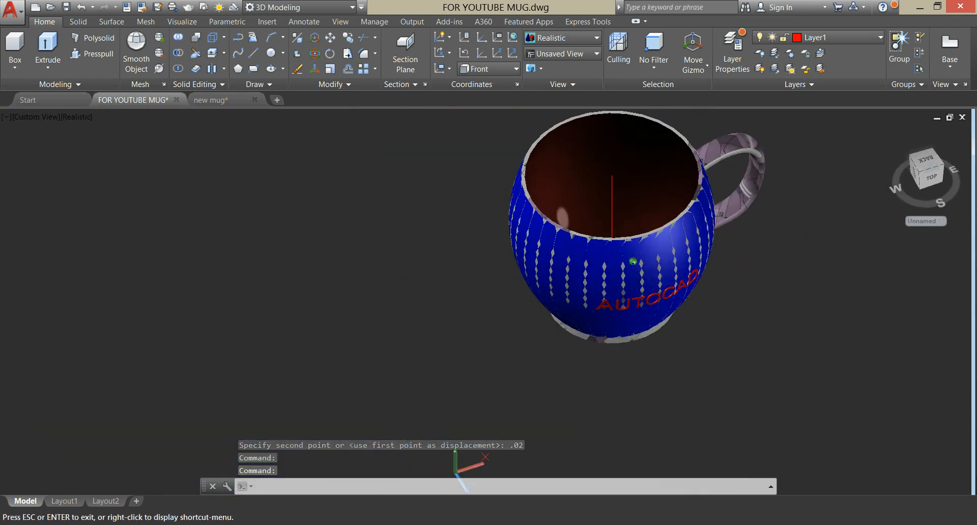
middle_click_drag(705, 296, 585, 326, "shift")
middle_click_drag(512, 298, 648, 344, "shift")
left_click(463, 193)
key("Escape")
Step: Slice the moved AUTOCAD text solid with the blue side surface, keeping both sides
left_click(175, 86)
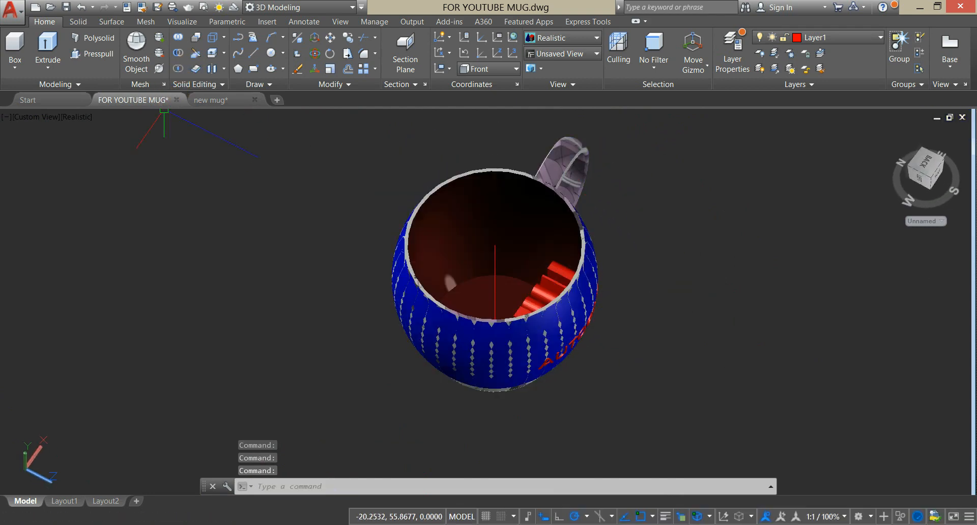
scroll(585, 234, "up", 4)
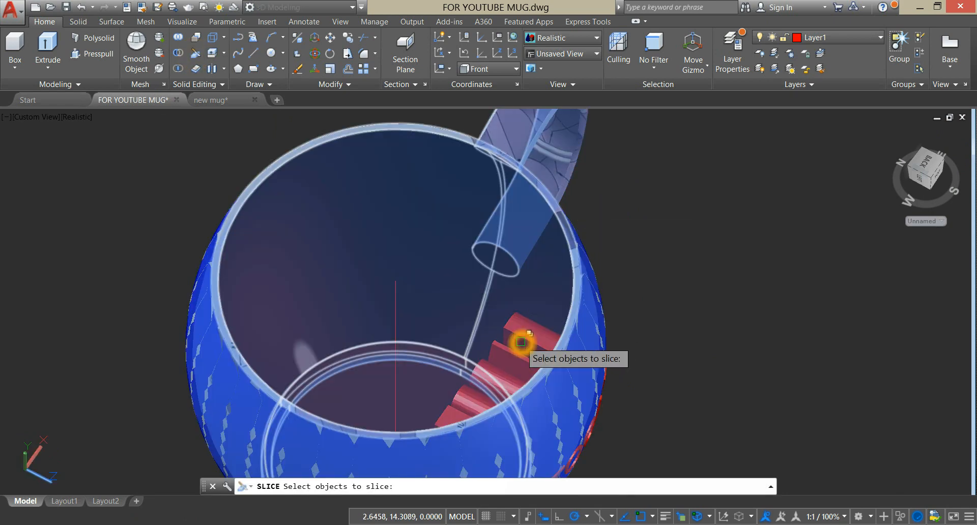
left_click(520, 342)
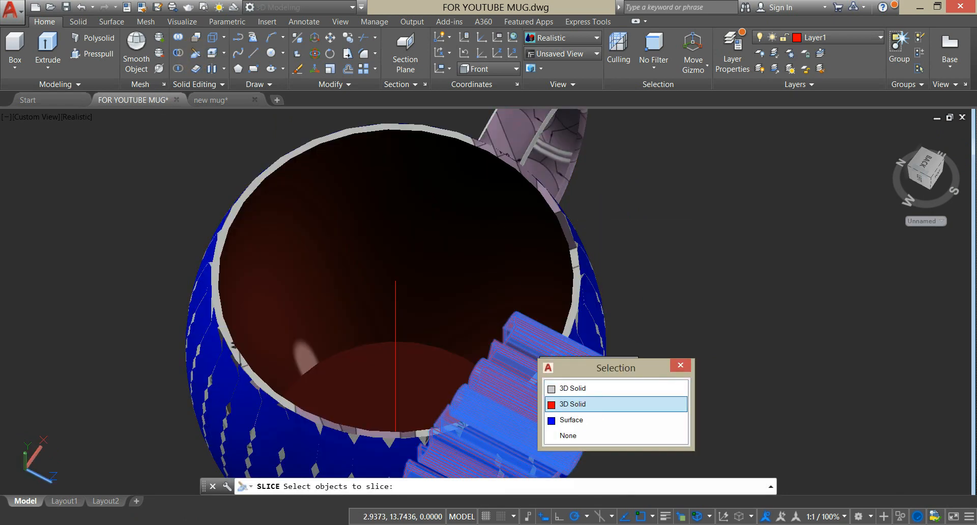
left_click(589, 407)
right_click(632, 278)
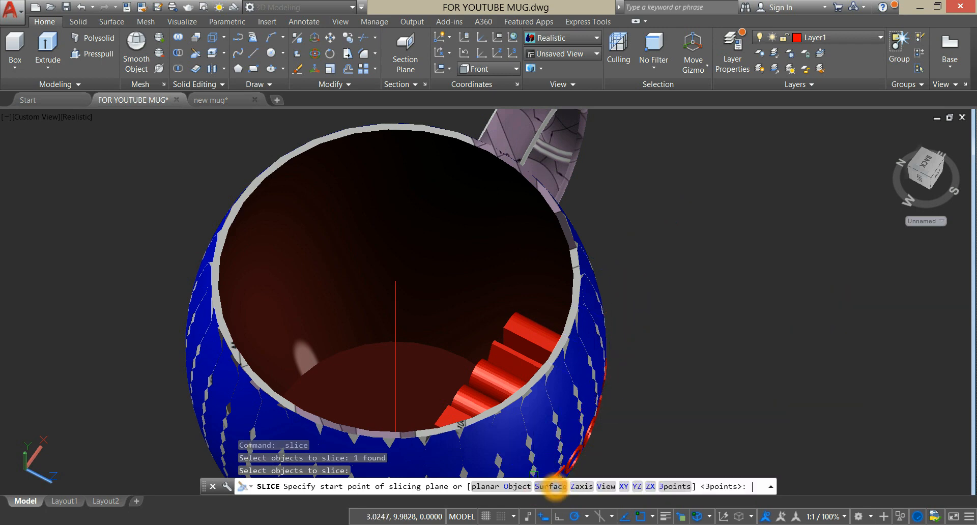
left_click(552, 486)
middle_click_drag(650, 355, 630, 279, "shift")
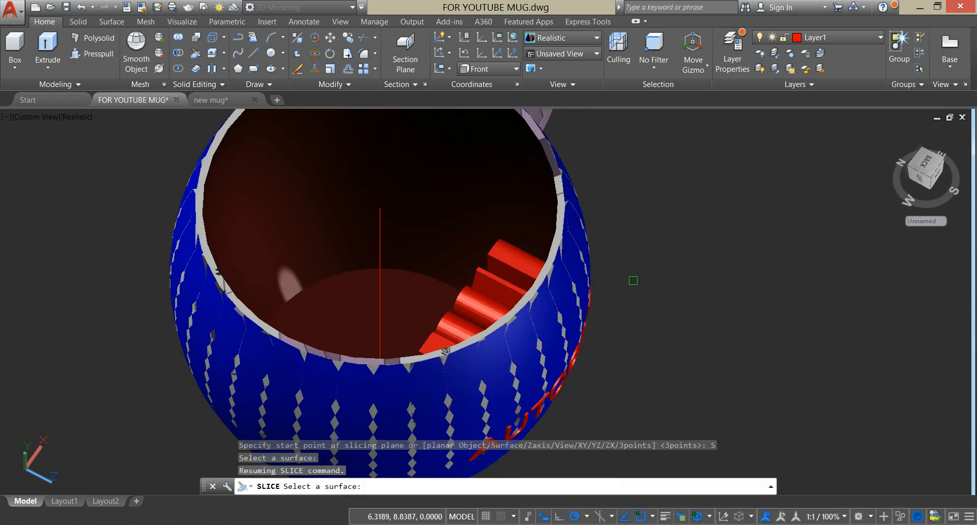
left_click(550, 313)
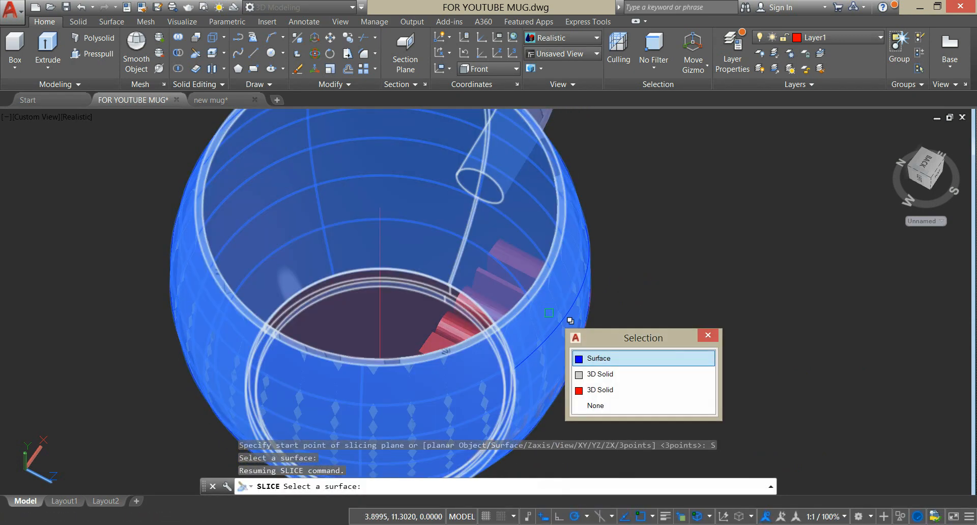
left_click(598, 358)
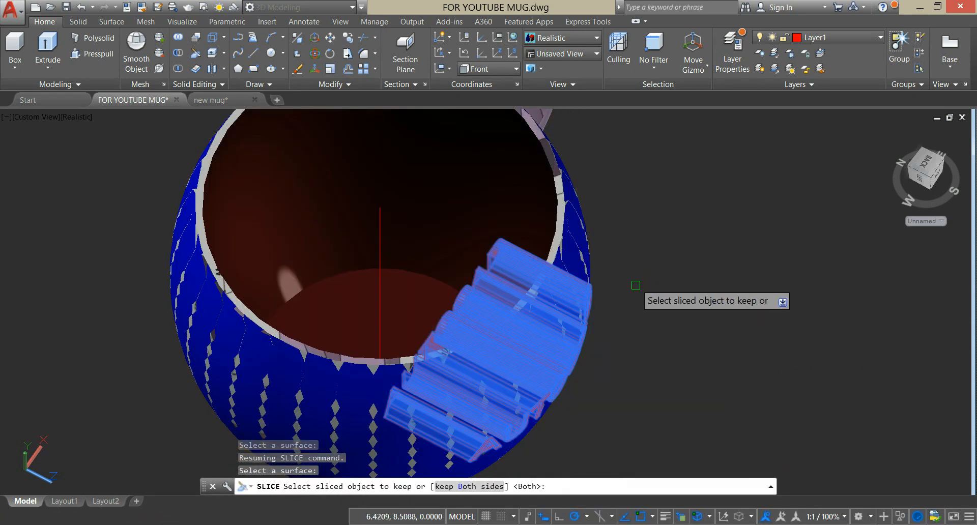
right_click(627, 255)
left_click(645, 260)
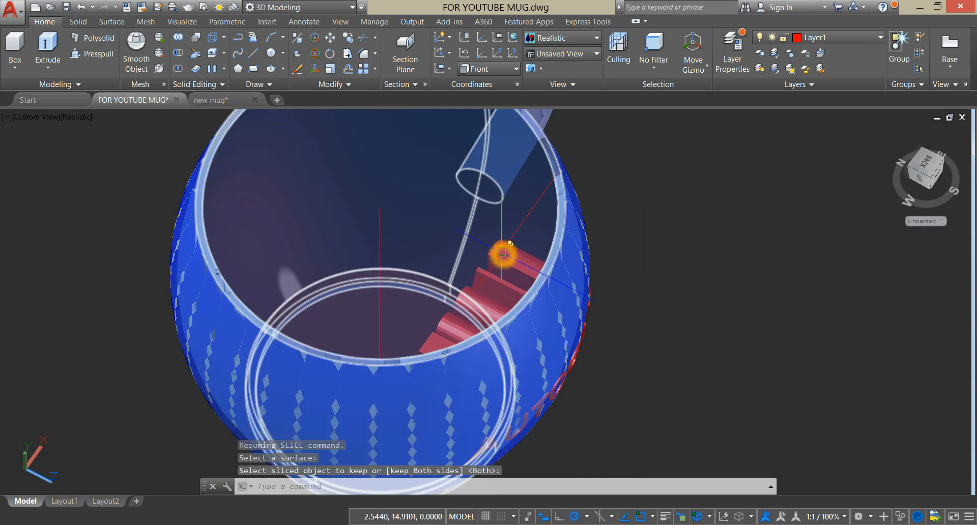
Step: Show the model in the Shaded with Edges visual style and erase the sliced text portion inside the mug
left_click(501, 253)
key("Escape")
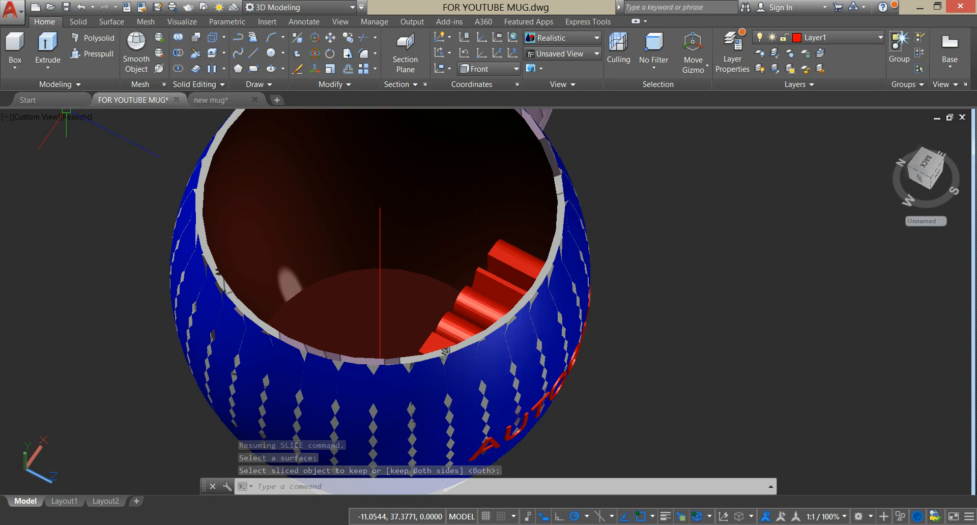
left_click(75, 117)
left_click(121, 205)
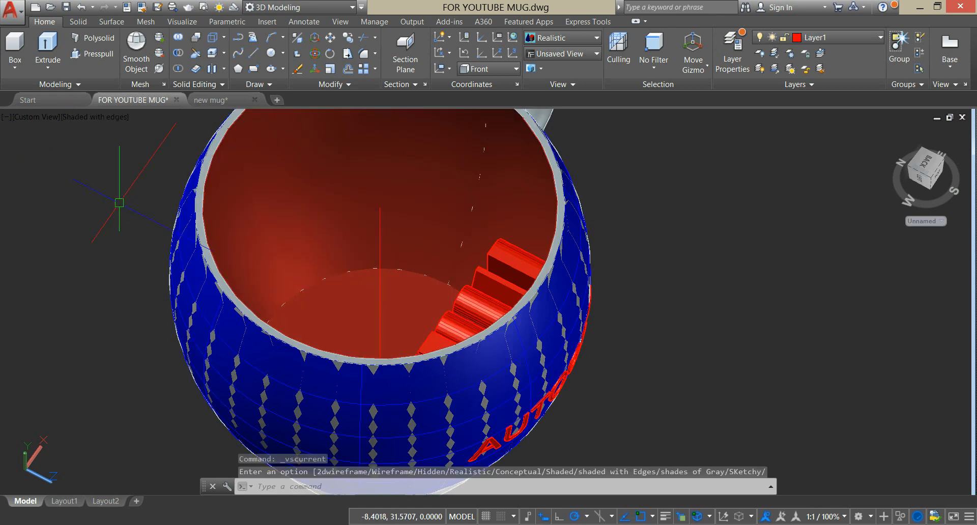
mouse_move(617, 197)
middle_mouse_down("shift")
mouse_move(599, 156)
mouse_move(657, 218)
middle_mouse_up("shift")
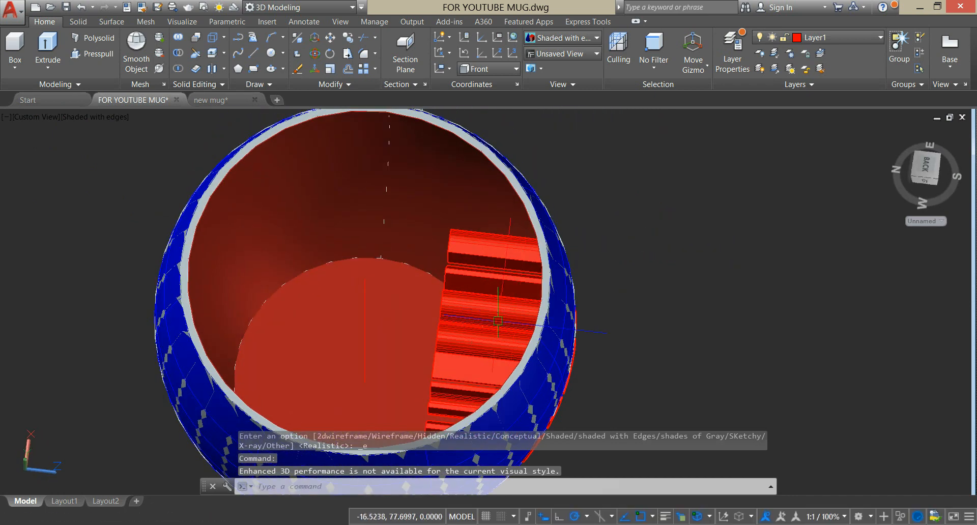
left_click(492, 320)
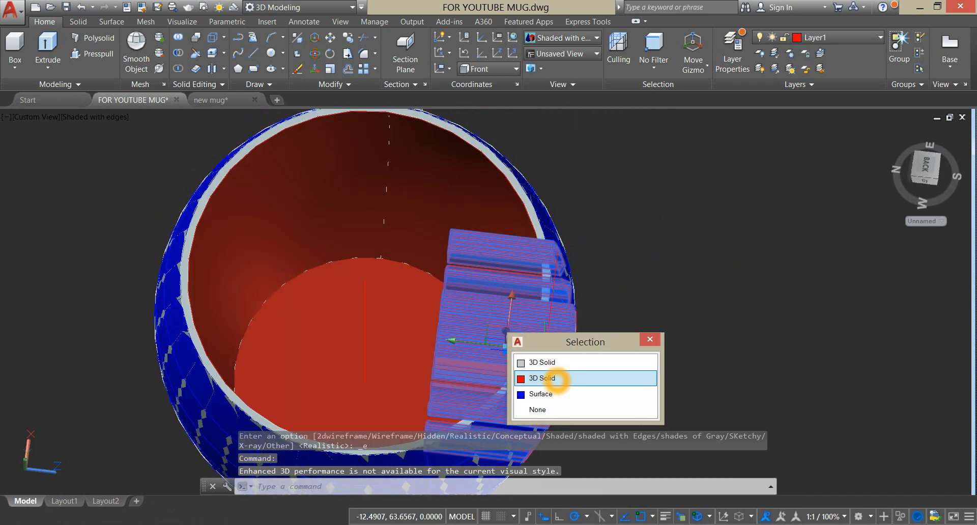
left_click(542, 378)
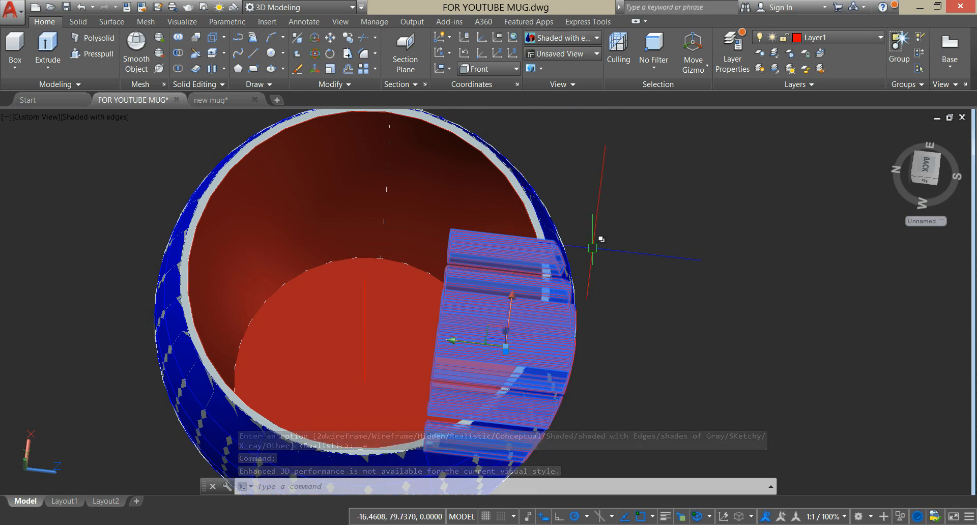
key("Delete")
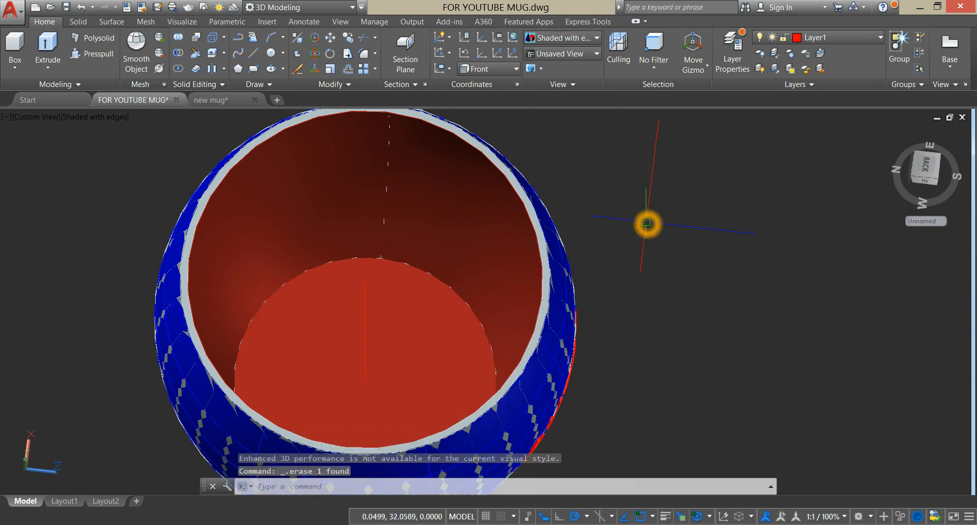
Step: Examine the remaining raised AUTOCAD lettering on the mug's curved wall from the front and above
scroll(646, 223, "up", 2)
middle_click_drag(646, 223, 555, 147, "shift")
middle_click_drag(502, 273, 519, 301)
scroll(572, 196, "down", 2)
left_click(518, 301)
key("Escape")
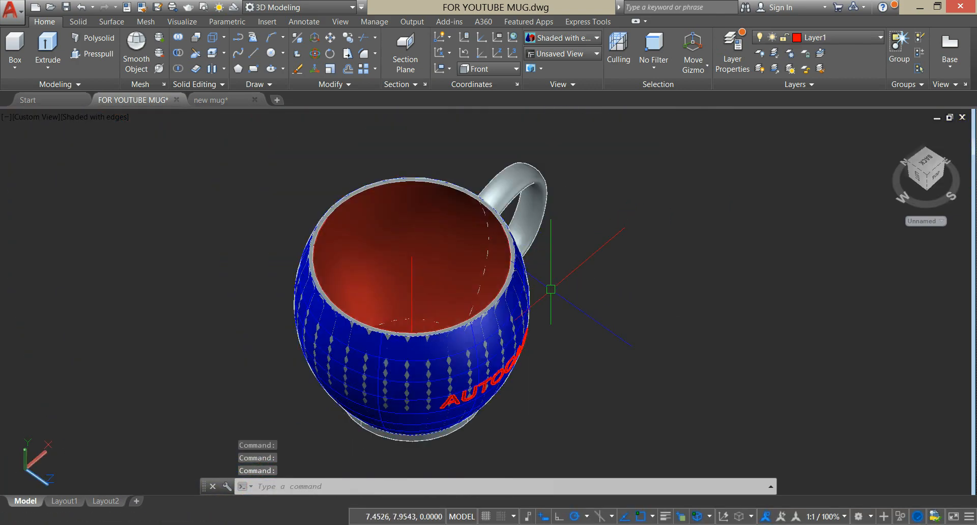
middle_click_drag(544, 307, 483, 257, "shift")
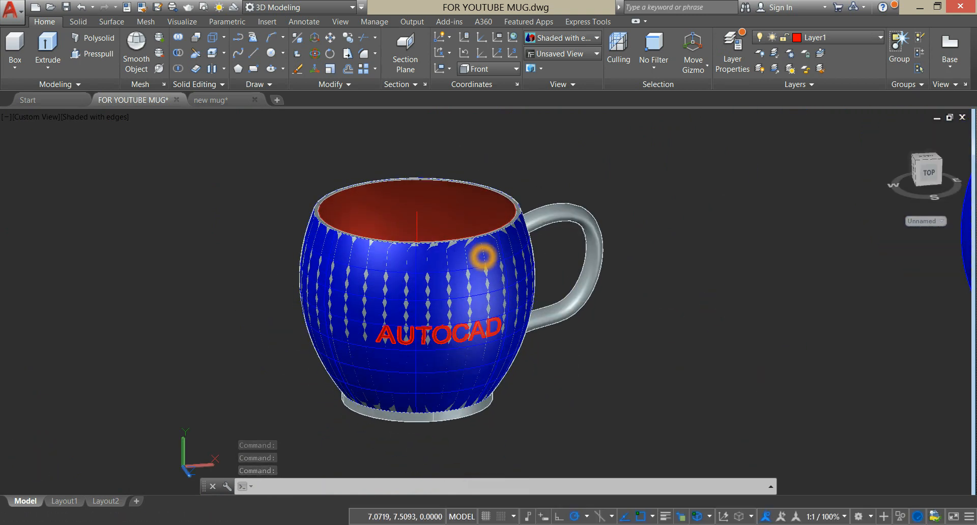
scroll(446, 356, "up", 5)
scroll(428, 315, "down", 7)
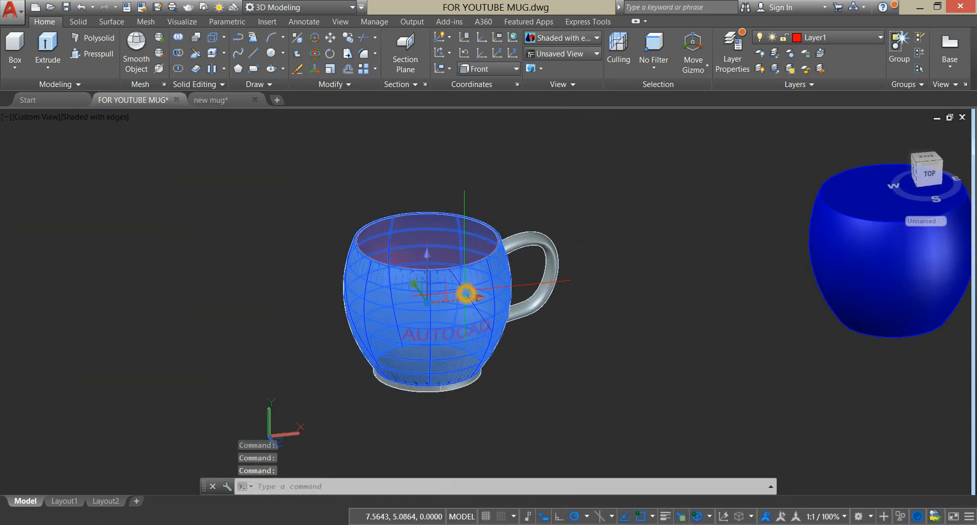
Step: Erase the blue surface wrapped around the mug and restore the Realistic visual style
left_click(473, 280)
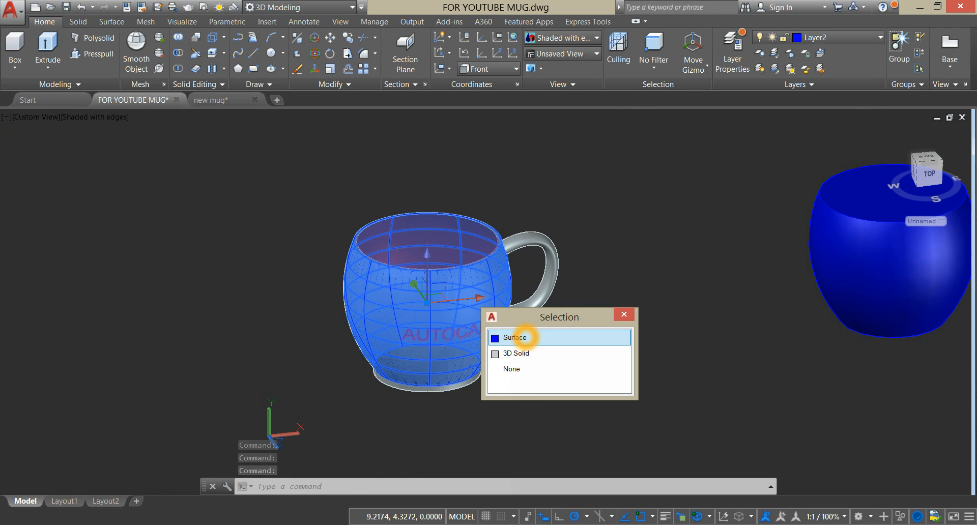
left_click(524, 332)
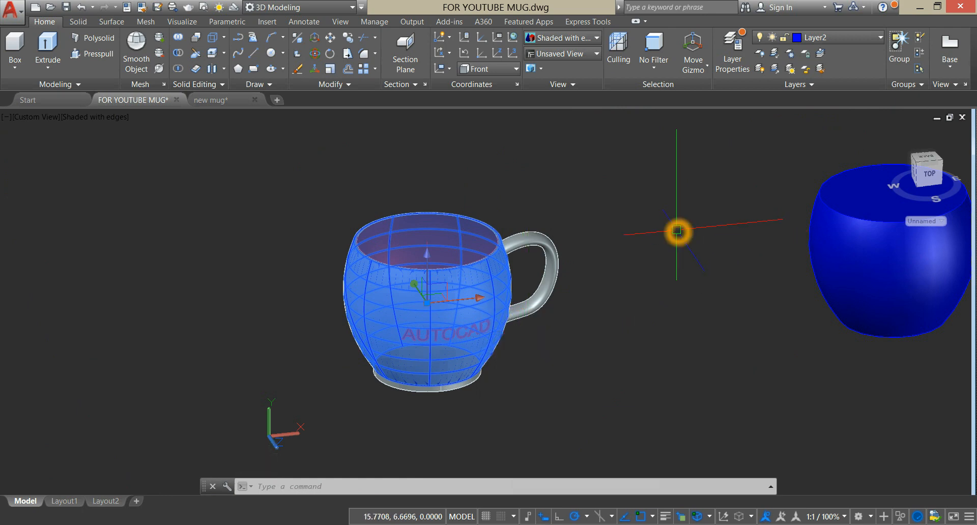
key("Delete")
middle_click_drag(644, 244, 602, 223, "shift")
left_click(93, 117)
left_click(131, 181)
middle_click_drag(440, 230, 460, 217, "shift")
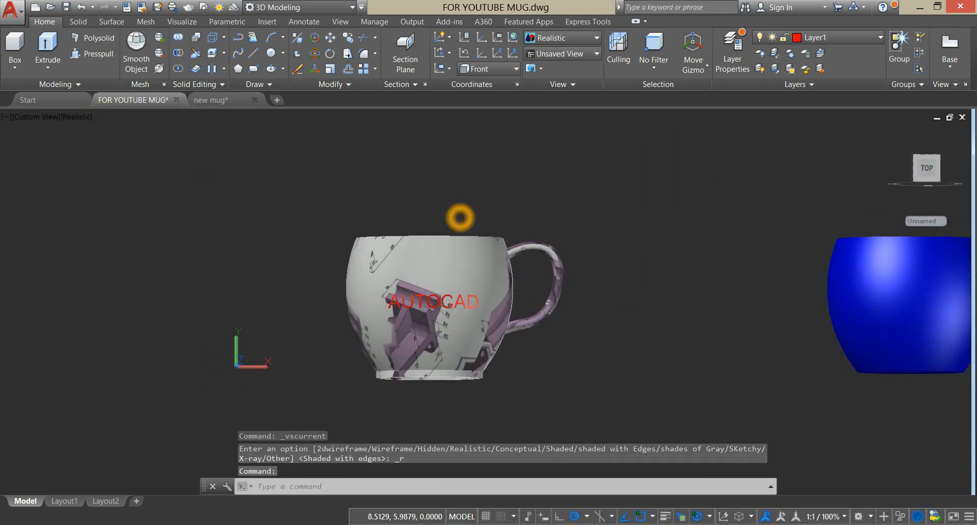
scroll(411, 278, "up", 5)
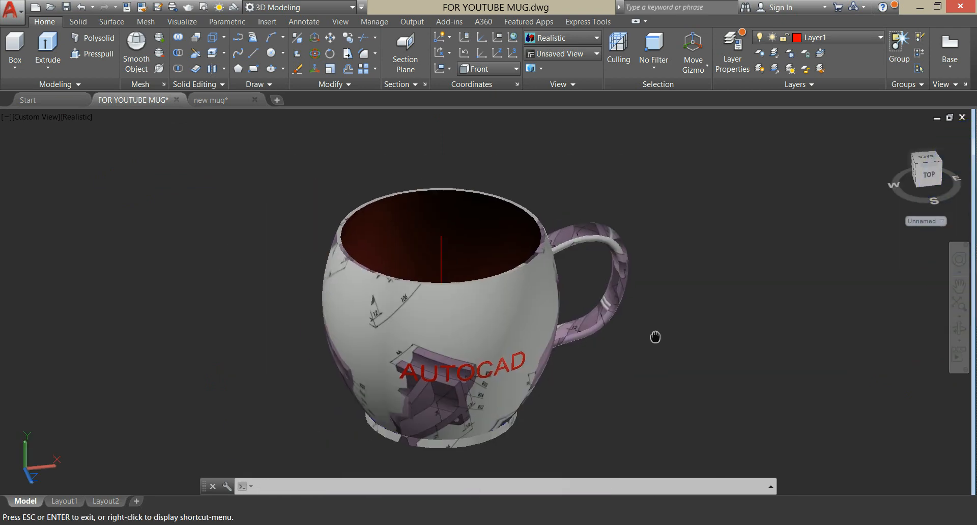
left_click_drag(655, 338, 662, 338)
key("Escape")
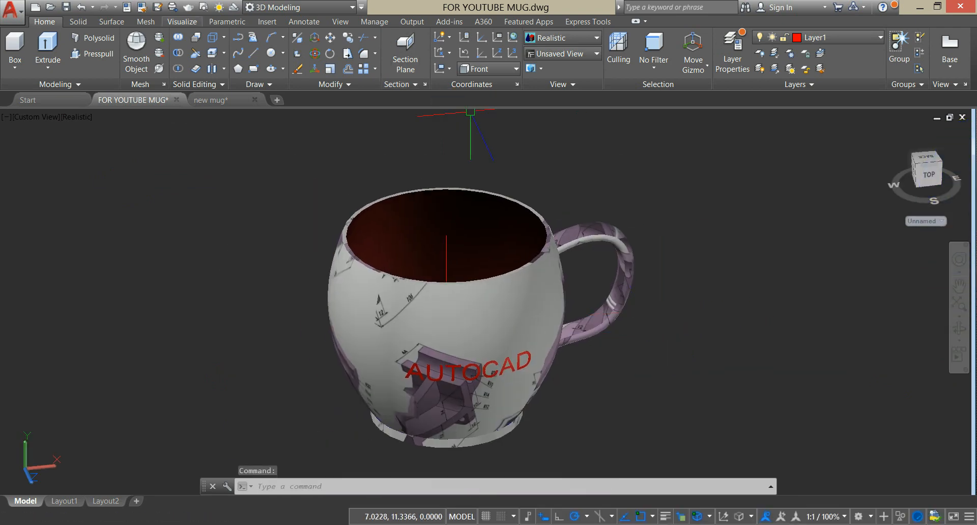
Step: Fillet two edges of the mug's rim with a radius of 0.01
left_click(77, 22)
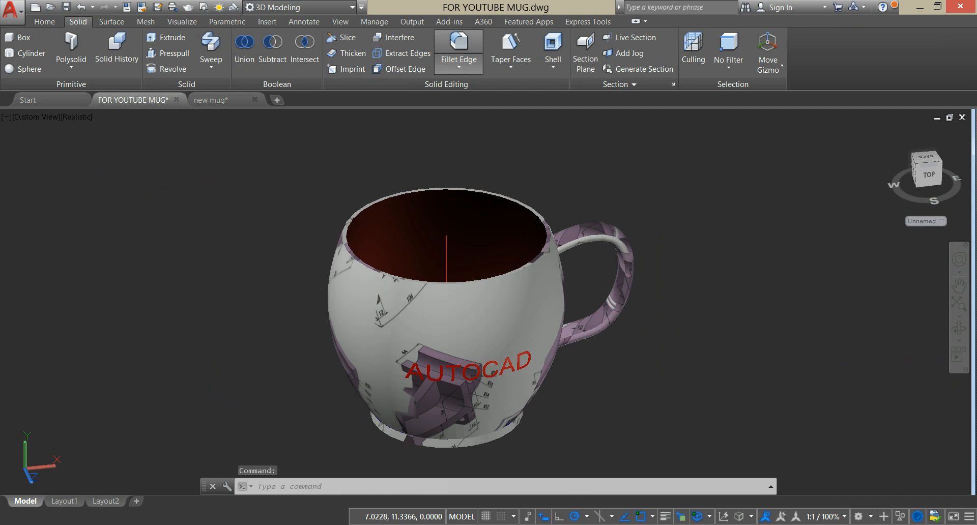
left_click(459, 46)
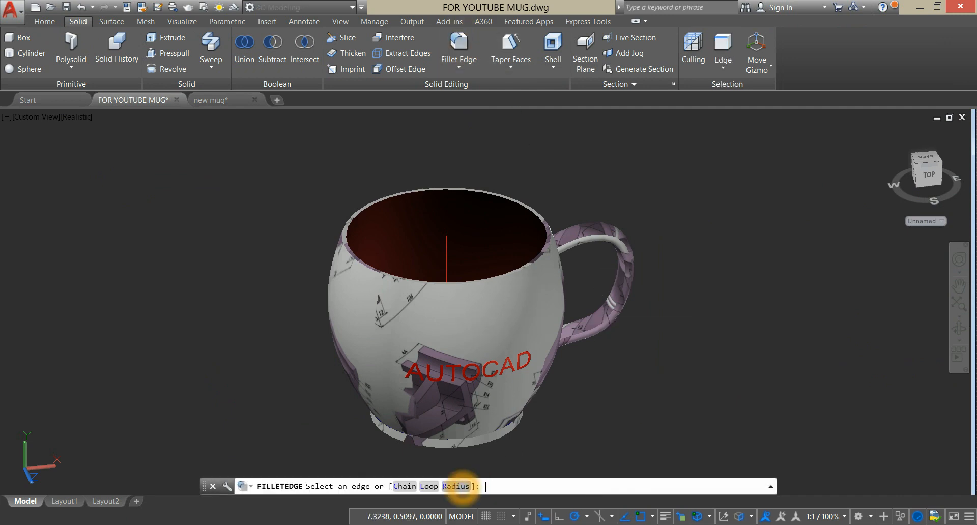
left_click(461, 487)
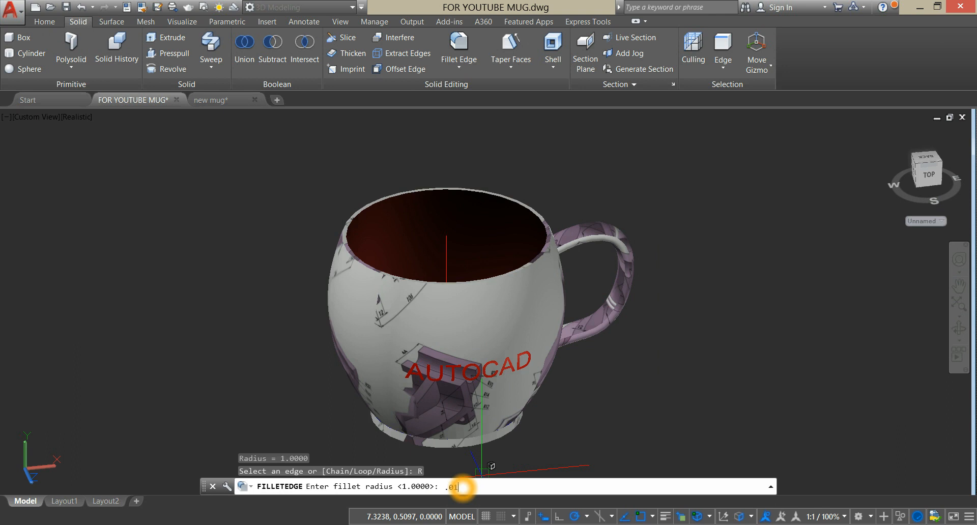
type(".01")
key("Return")
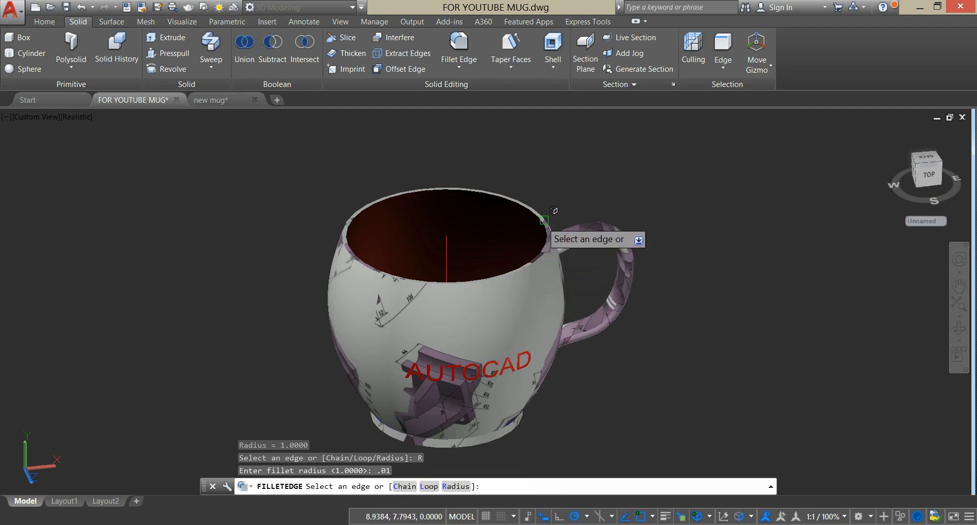
scroll(544, 214, "up", 5)
left_click(535, 233)
right_click(565, 191)
left_click(592, 197)
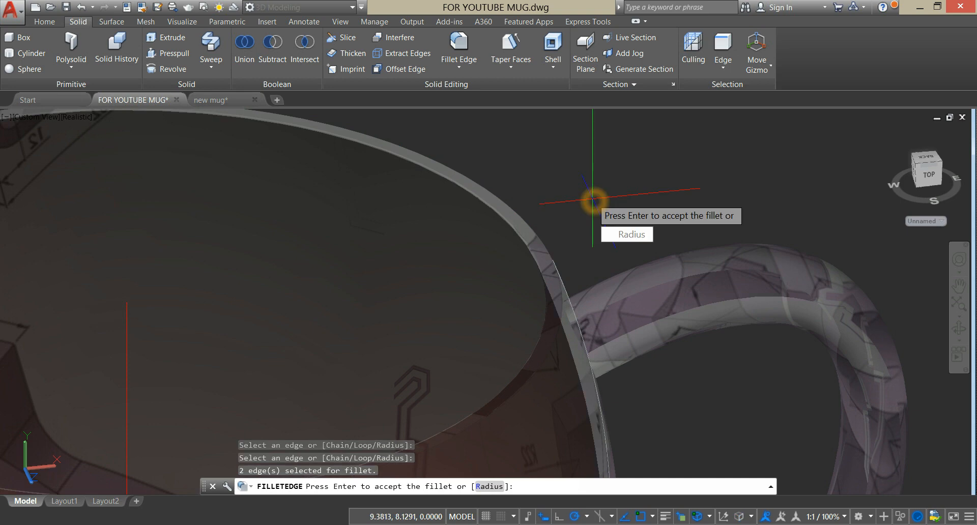
right_click(593, 200)
left_click(621, 207)
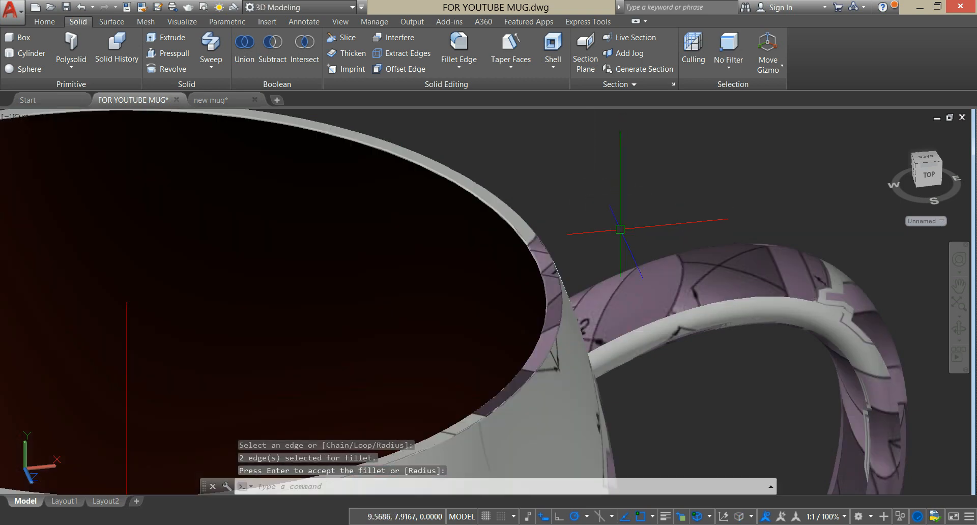
Step: Examine the rounded rim of the mug close up near the handle
scroll(547, 322, "down", 3)
scroll(550, 325, "up", 5)
scroll(549, 325, "down", 5)
middle_click_drag(549, 324, 523, 299, "shift")
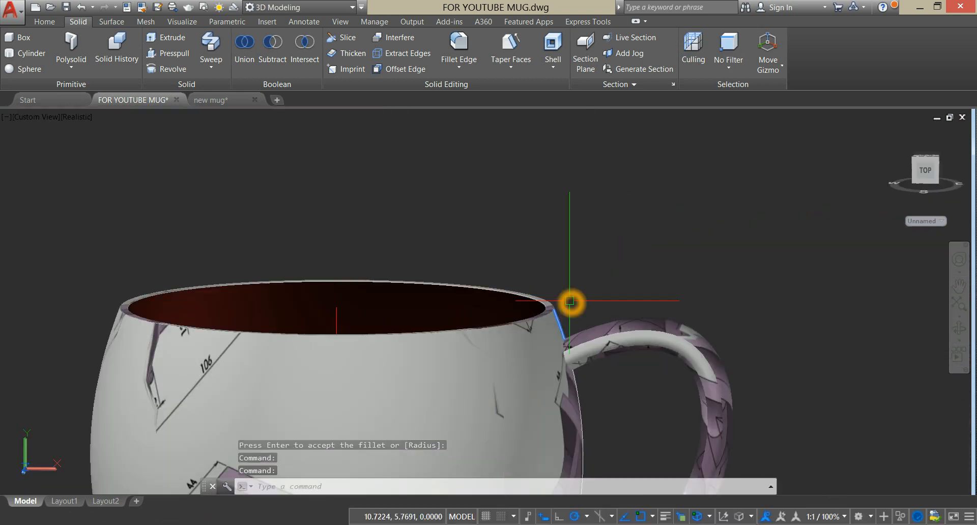
scroll(570, 301, "up", 5)
scroll(559, 303, "up", 3)
scroll(559, 303, "down", 6)
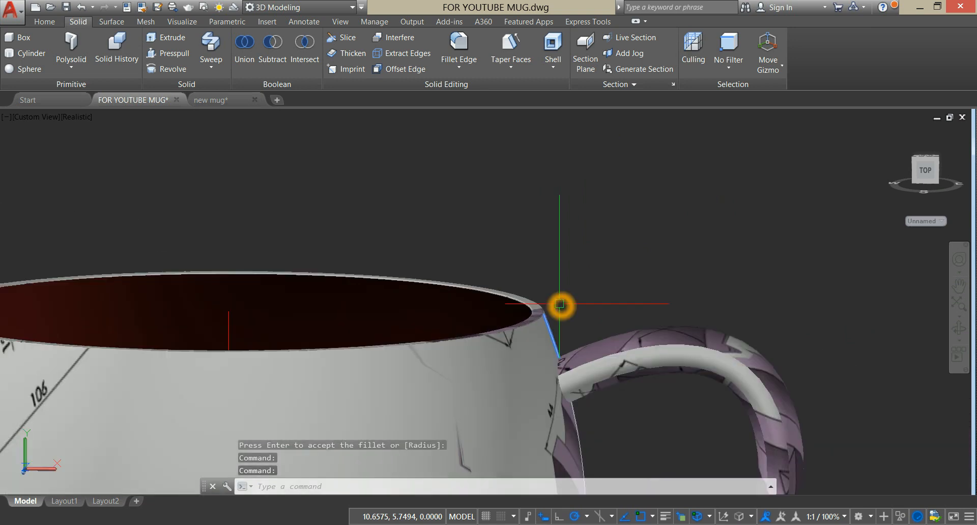
middle_click_drag(552, 328, 594, 250)
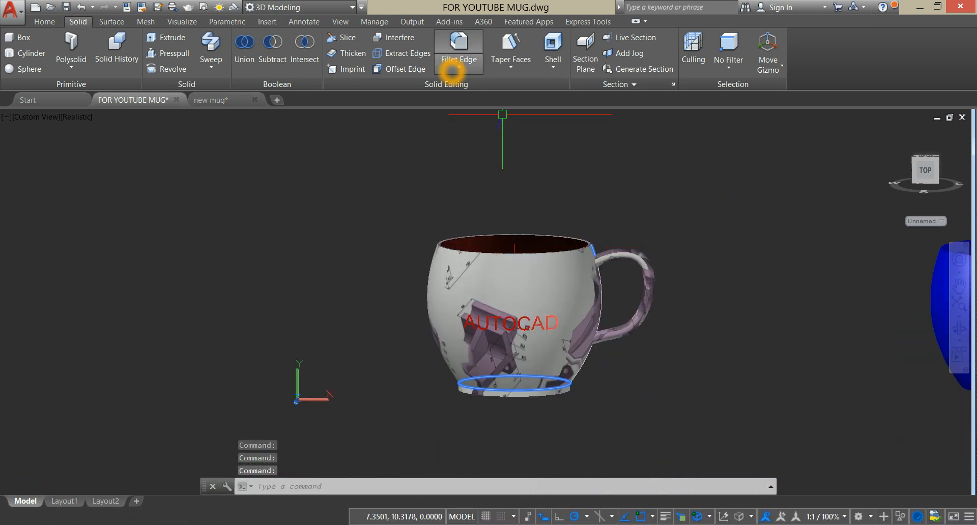
Step: Fillet the upper and lower outer edges of the mug's base ring with the current fillet radius
left_click(454, 46)
scroll(565, 399, "up", 8)
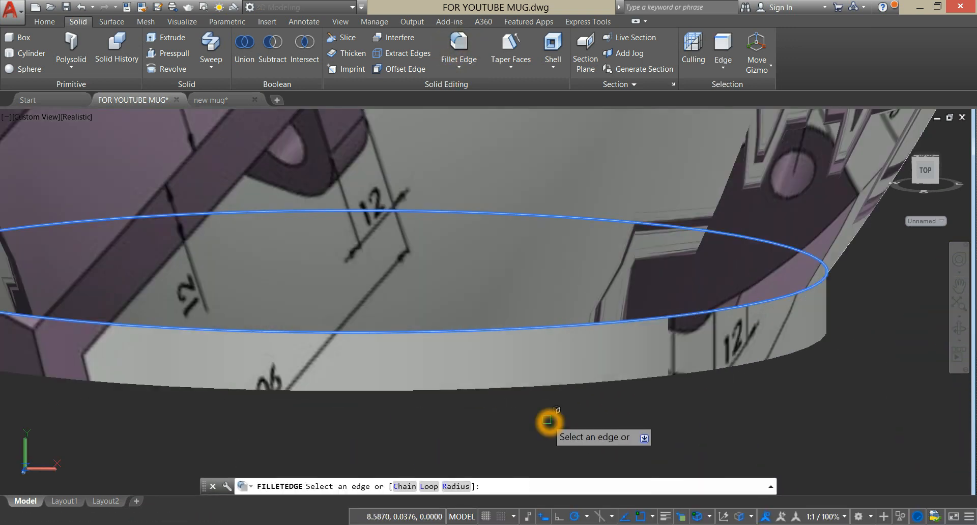
left_click(572, 384)
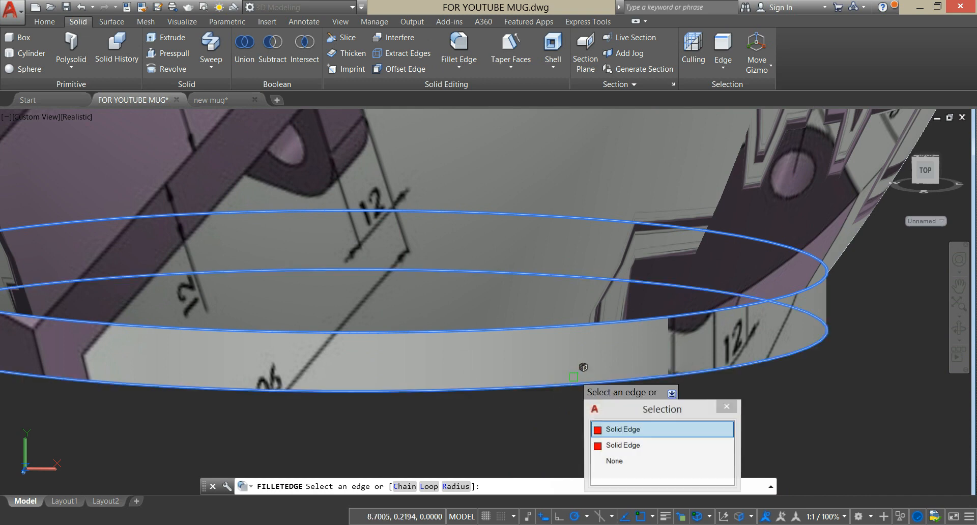
left_click(590, 325)
right_click(590, 325)
left_click(597, 326)
right_click(613, 336)
left_click(631, 343)
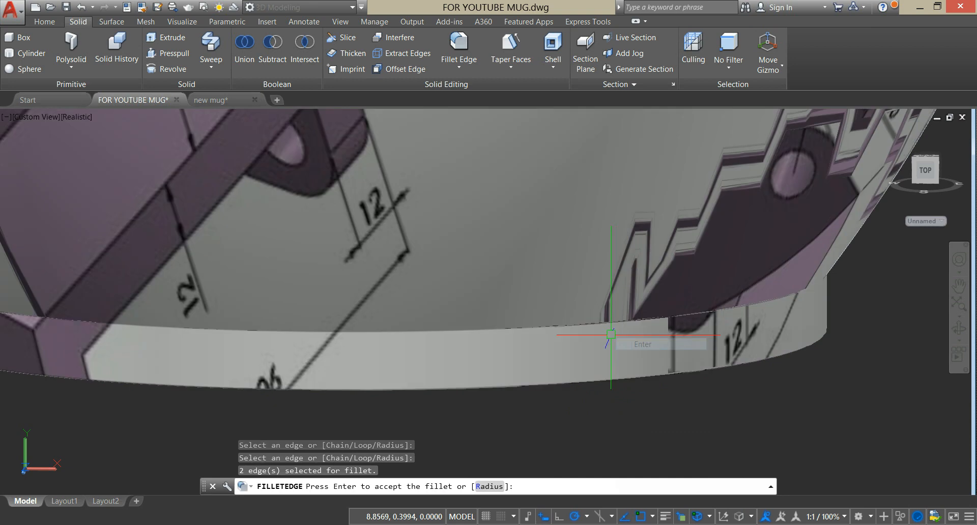
Step: Inspect the filleted base ring from below and the mug's rim from above
scroll(630, 342, "up", 3)
middle_click_drag(761, 405, 756, 368, "shift")
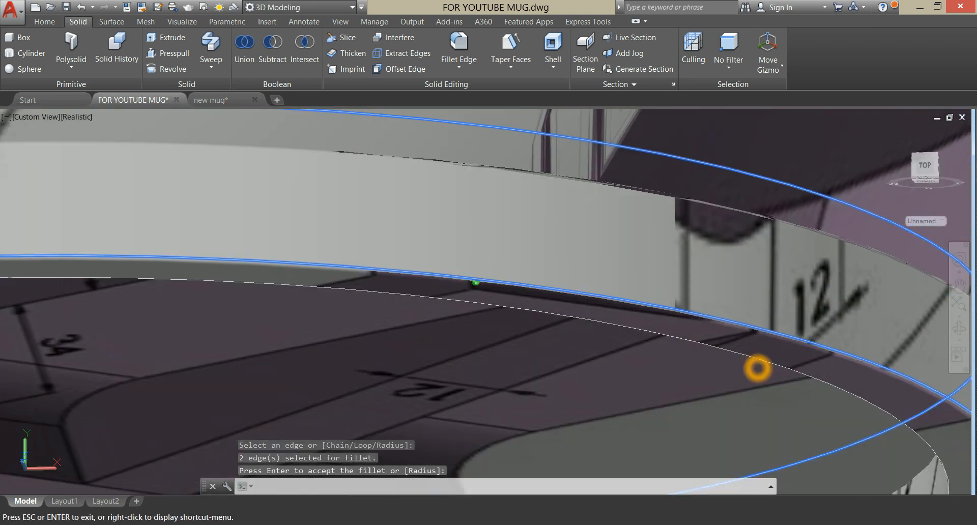
left_click(709, 339)
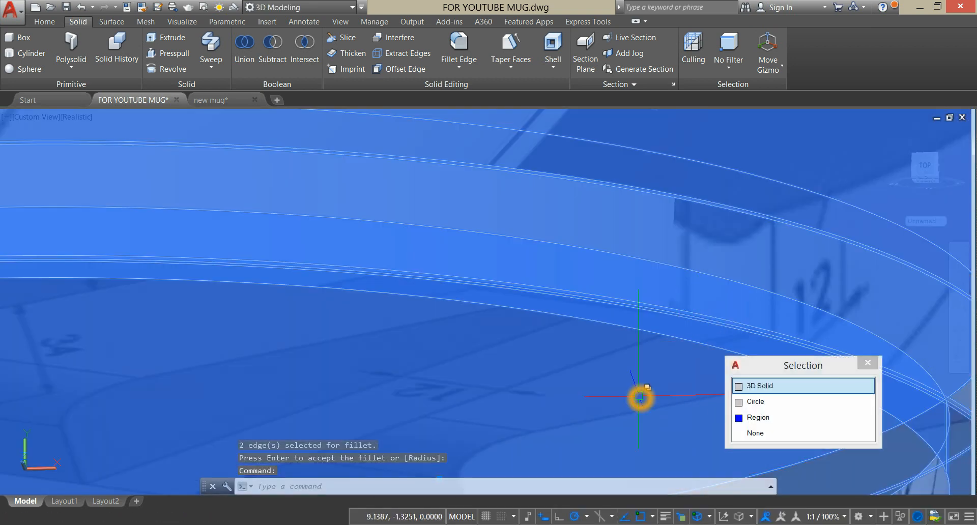
key("Escape")
scroll(639, 397, "down", 8)
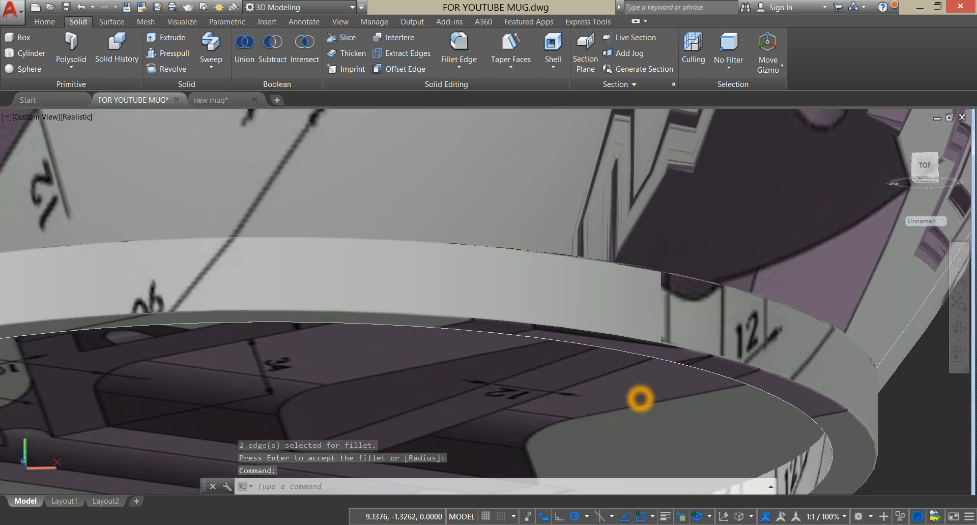
scroll(656, 252, "up", 6)
middle_click_drag(660, 248, 616, 261)
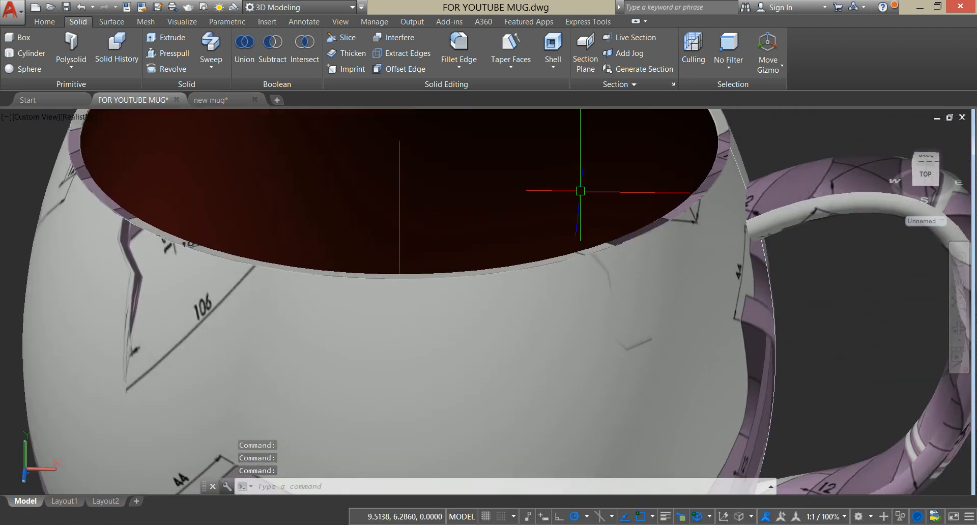
Step: Start an edge fillet with radius 0.5 and choose the edge chain where the handle's upper end meets the mug
left_click(459, 41)
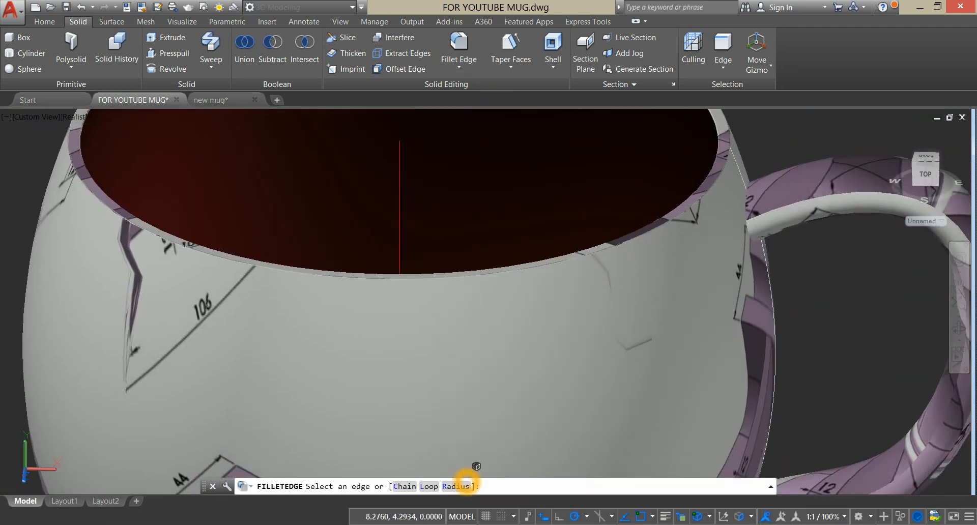
left_click(457, 486)
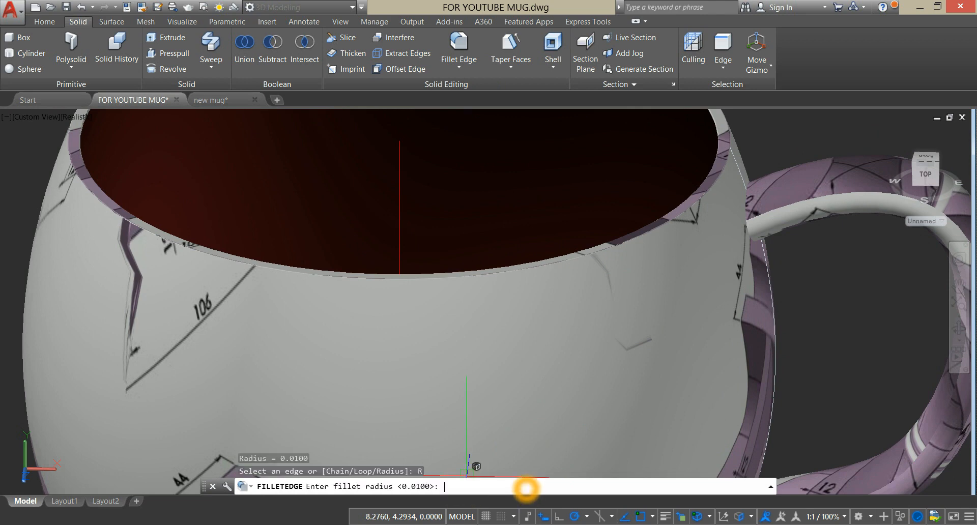
type(".5")
key("Return")
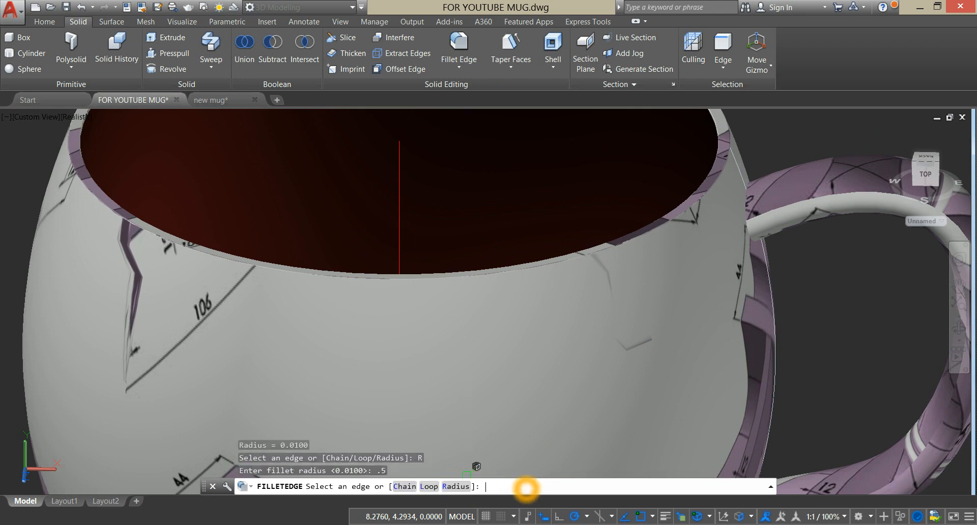
left_click(416, 486)
scroll(751, 198, "up", 3)
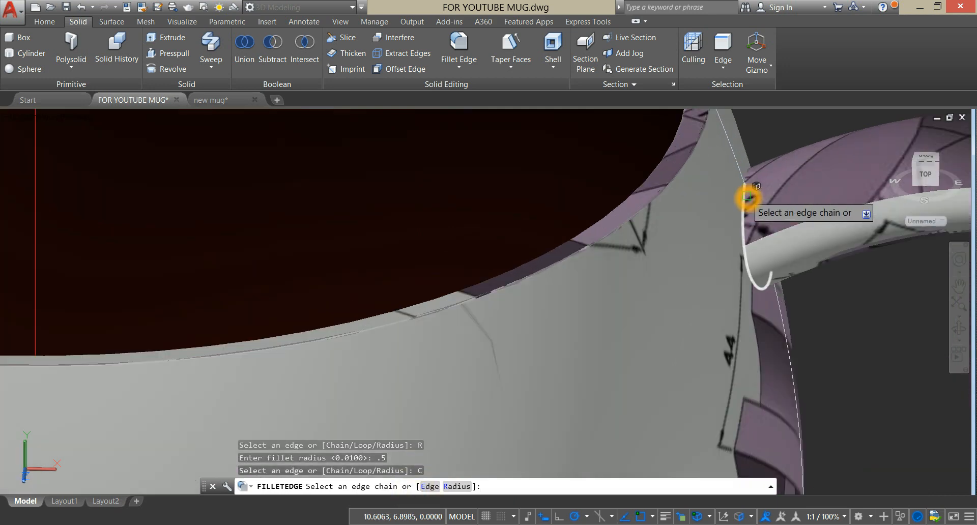
left_click(748, 198)
Step: Add the edge chain at the handle's lower joint to the fillet and apply it to both joints
scroll(745, 202, "down", 3)
middle_click_drag(740, 247, 660, 217)
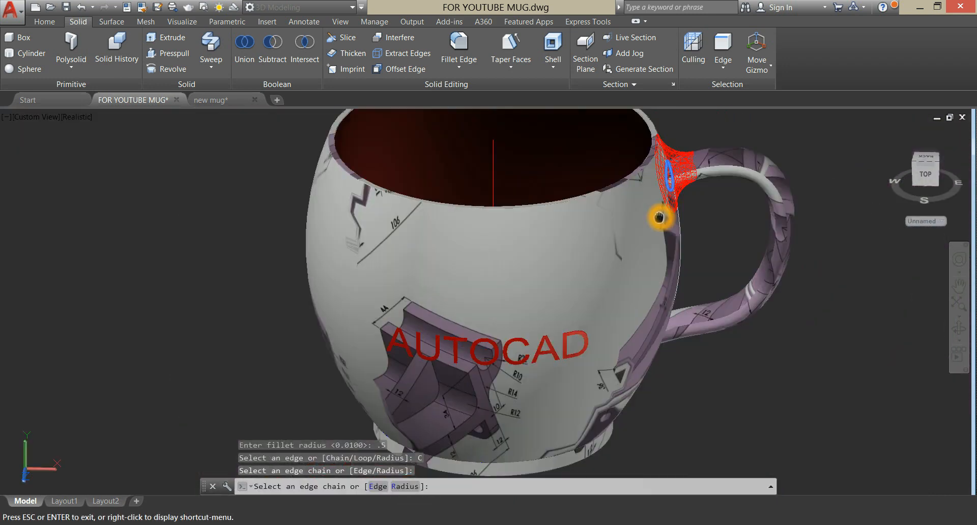
middle_click_drag(692, 282, 664, 254, "shift")
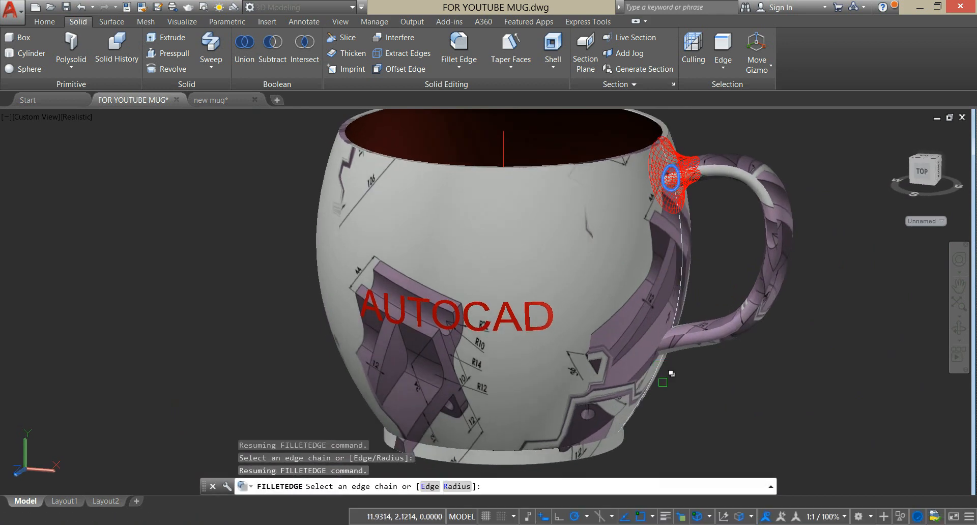
scroll(665, 381, "up", 5)
left_click(641, 300)
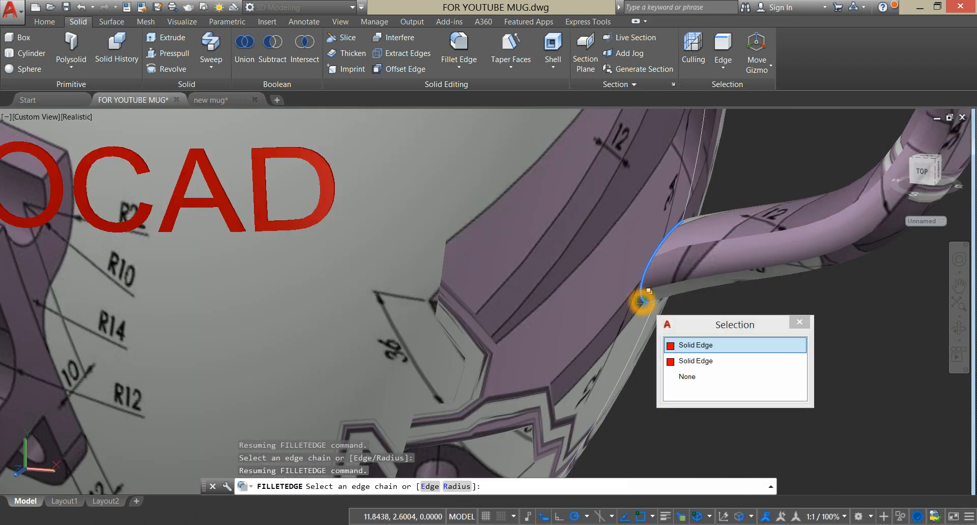
left_click(644, 292)
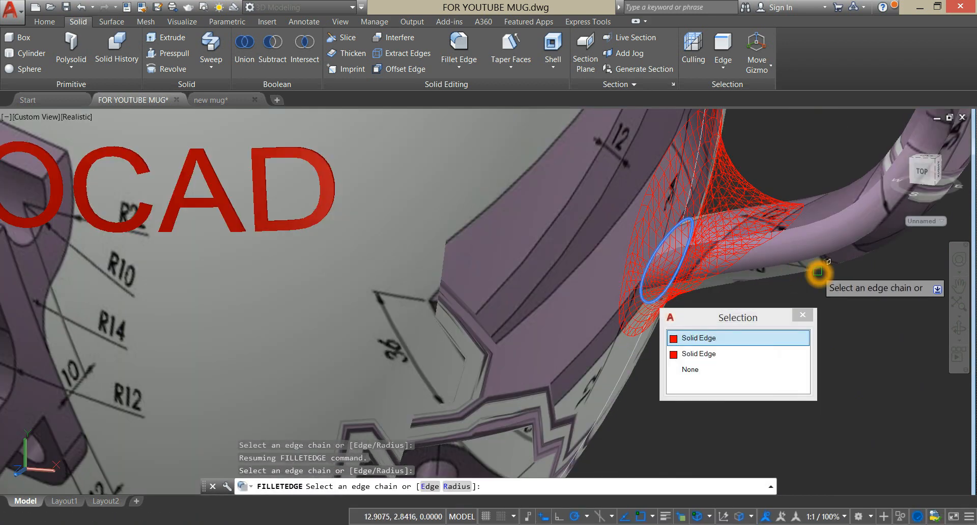
right_click(846, 286)
left_click(857, 291)
right_click(849, 288)
left_click(871, 298)
Step: Erase the blue solid standing beside the mug
scroll(862, 301, "down", 3)
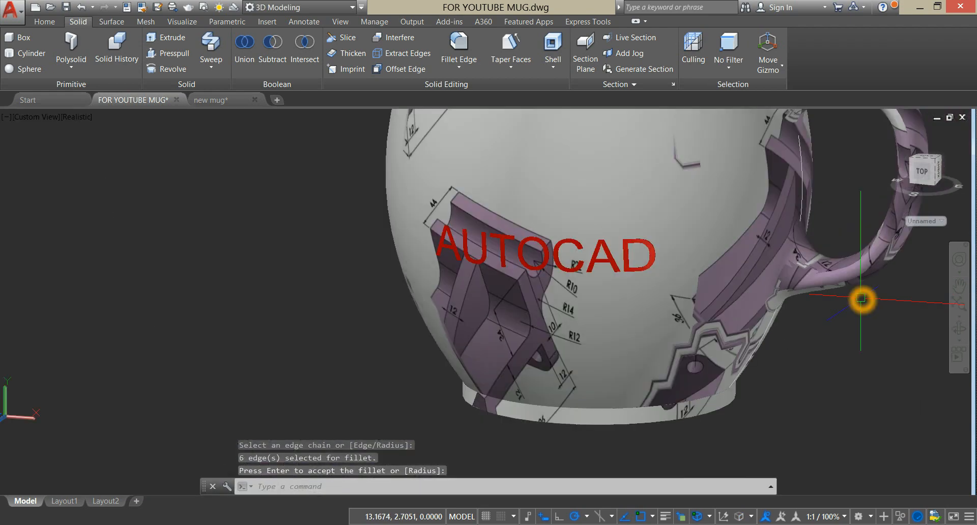
middle_click_drag(862, 300, 835, 325, "shift")
middle_click_drag(579, 341, 549, 357, "shift")
scroll(578, 326, "down", 4)
middle_click_drag(556, 301, 505, 284, "shift")
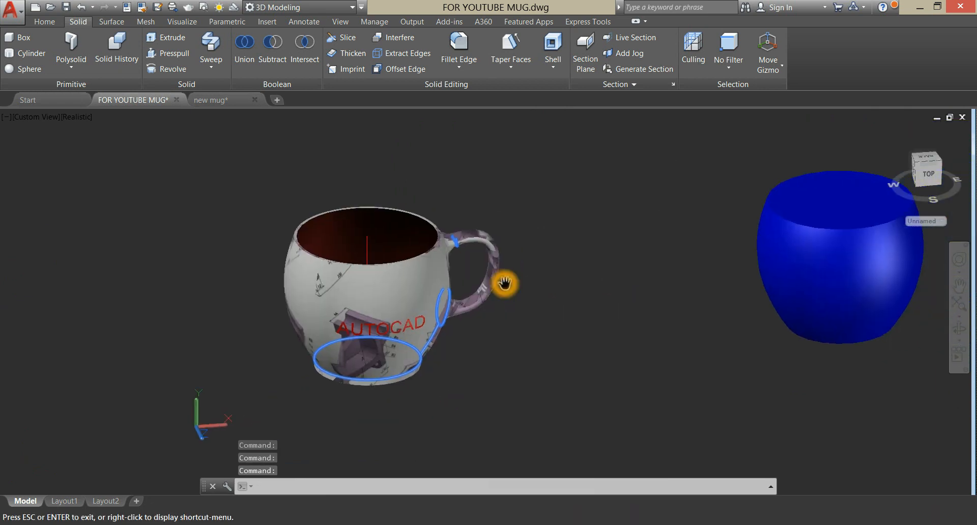
scroll(505, 284, "down", 1)
left_click(750, 246)
key("Delete")
middle_click_drag(569, 249, 669, 224)
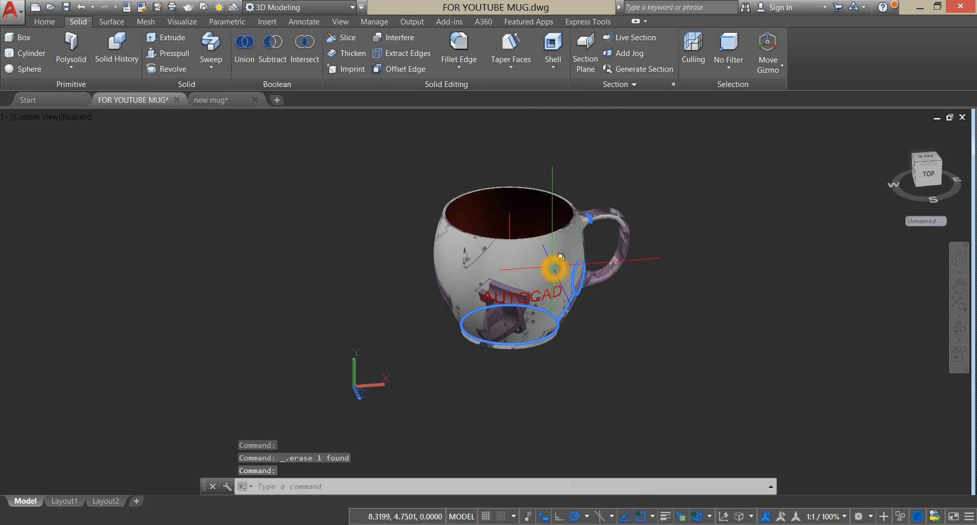
left_click(553, 268)
key("Escape")
Step: Add the Satin -Light Red metallic paint to the document materials and assign it to the raised AUTOCAD lettering
scroll(566, 308, "up", 5)
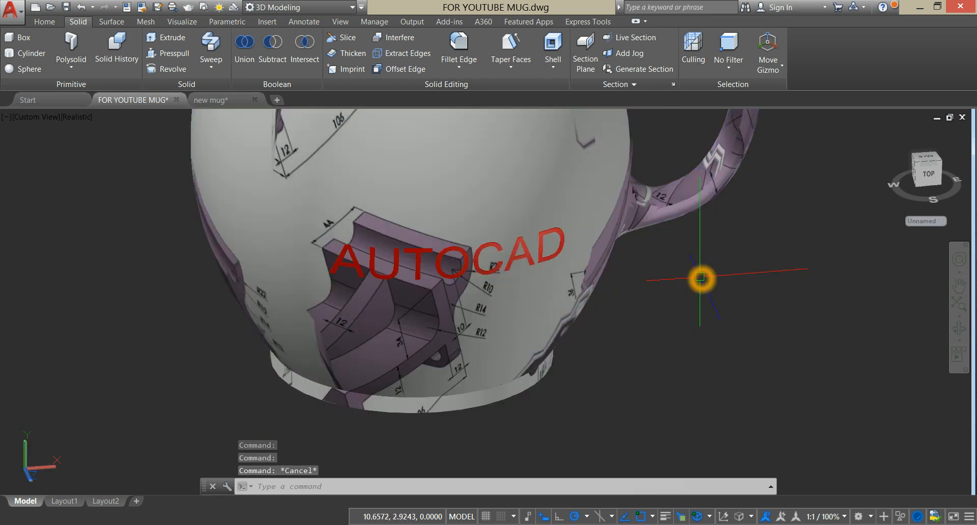
type("MA")
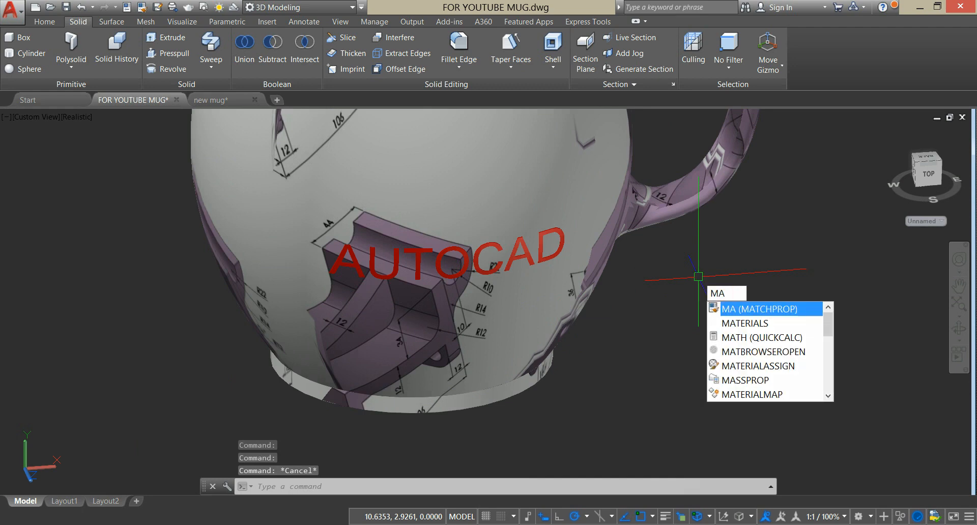
left_click(743, 323)
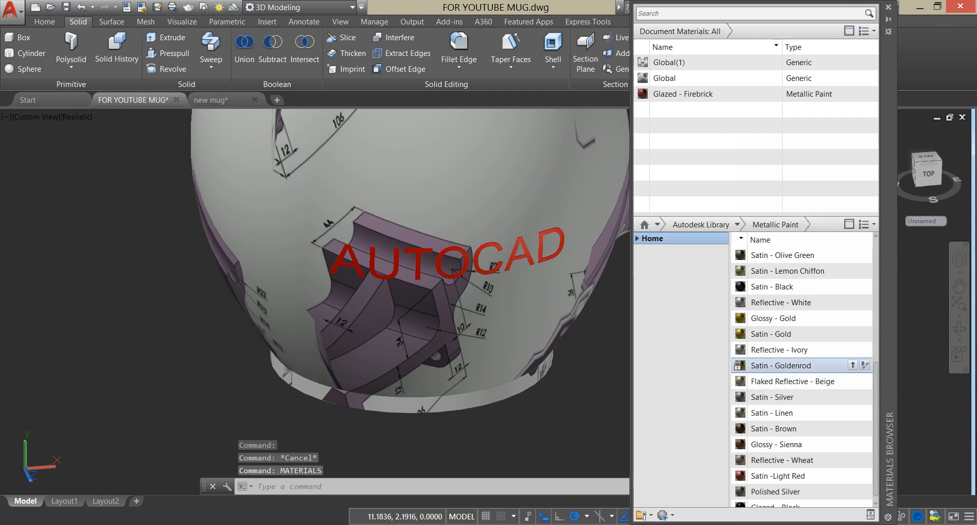
left_click(796, 477)
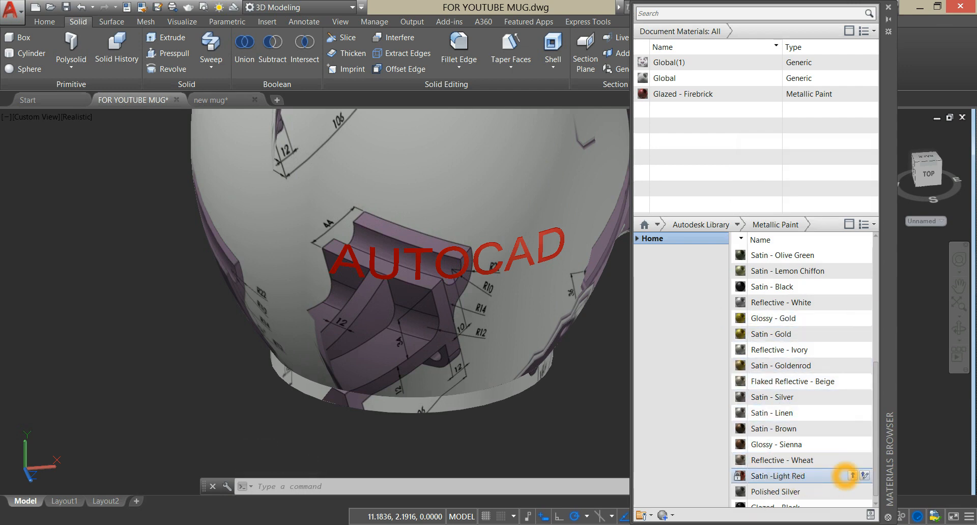
left_click(852, 475)
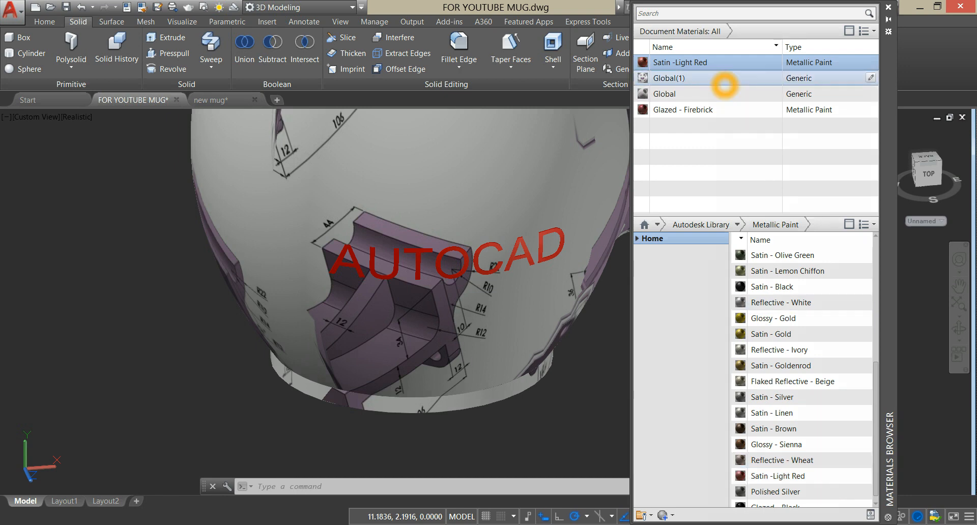
left_click(536, 249)
left_click(737, 61)
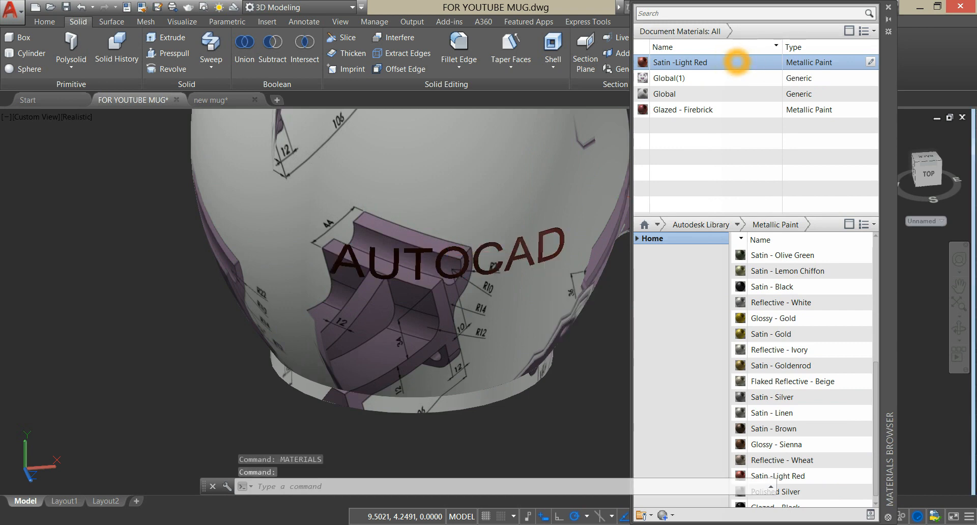
Step: Set the Satin -Light Red material's highlight spread to 0 and its color to RGB 191,8,93, and close the material palettes
left_click(871, 62)
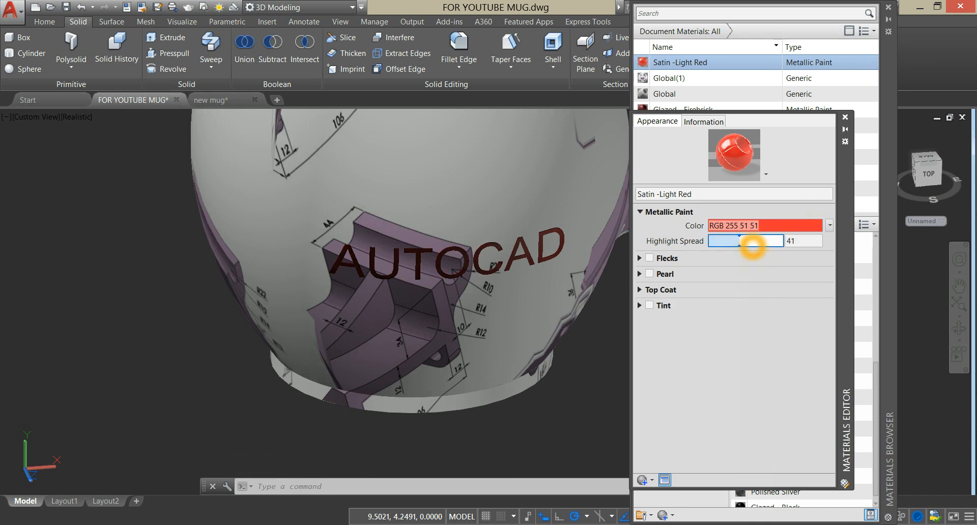
left_click_drag(722, 249, 696, 242)
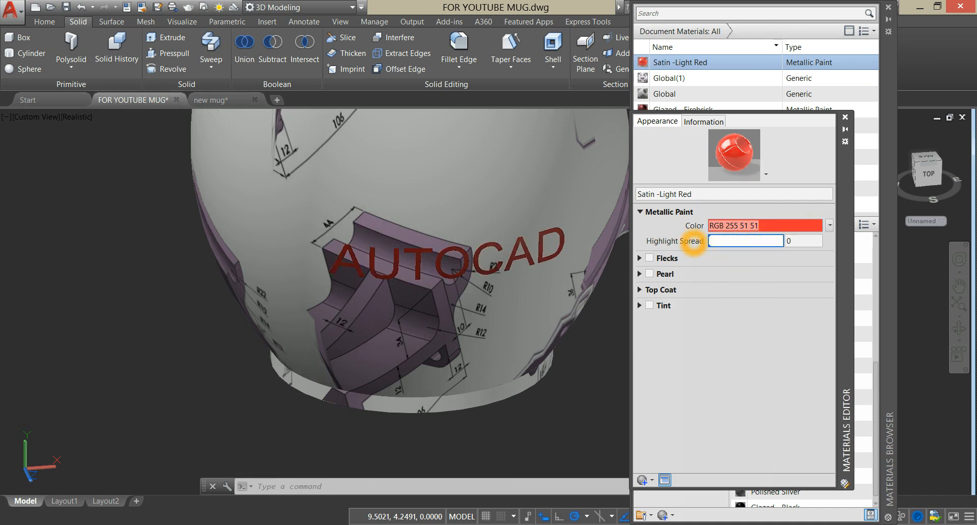
left_click(723, 224)
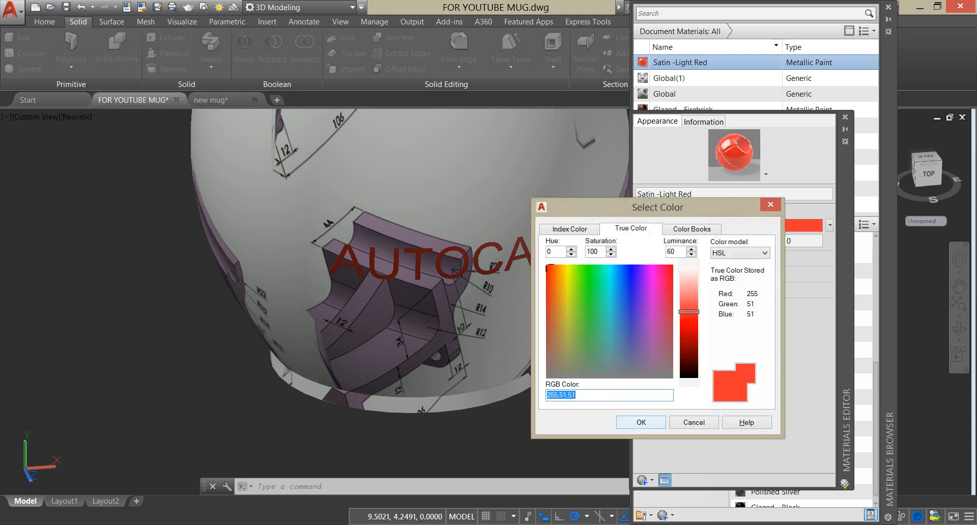
left_click_drag(654, 279, 660, 274)
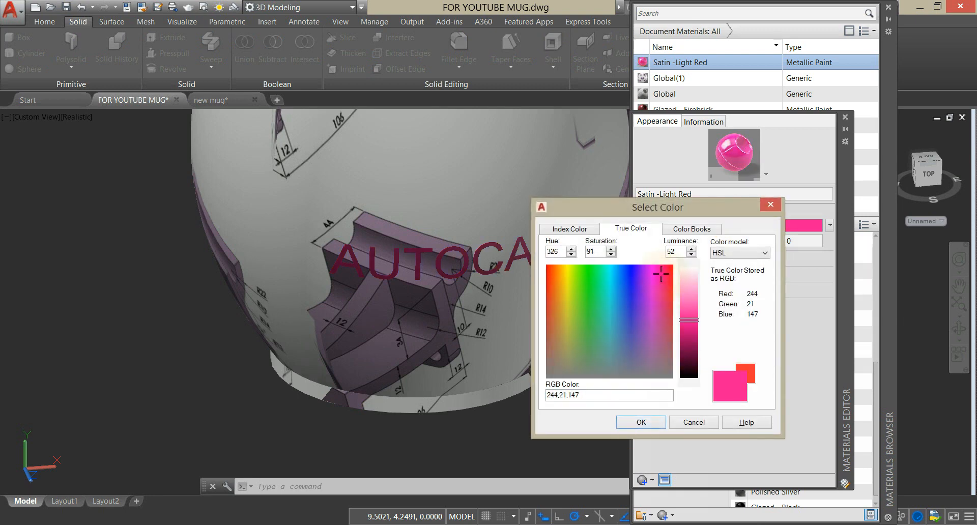
left_click(554, 288)
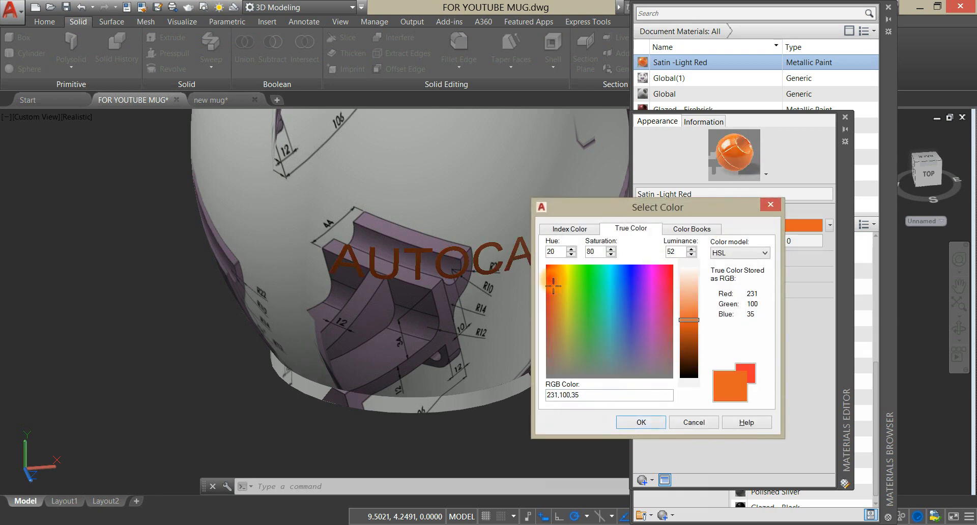
left_click(668, 290)
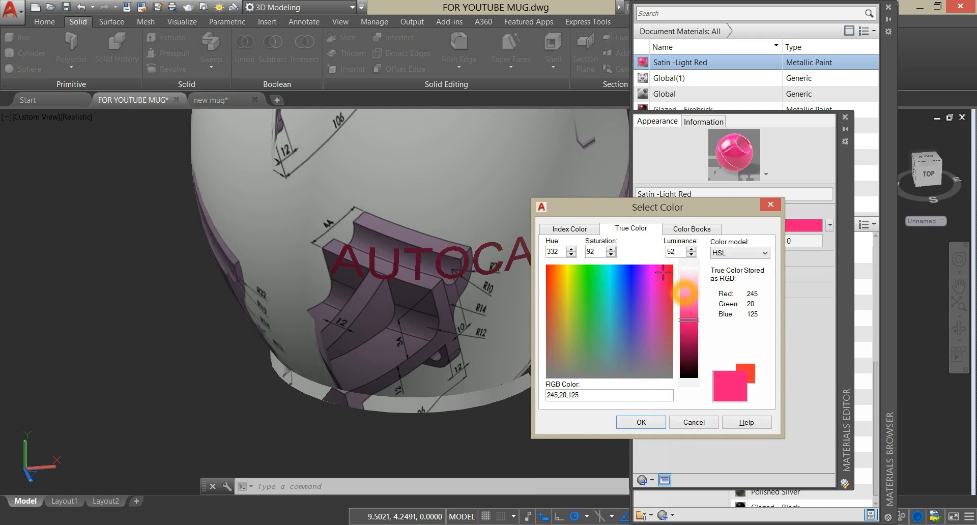
left_click(689, 296)
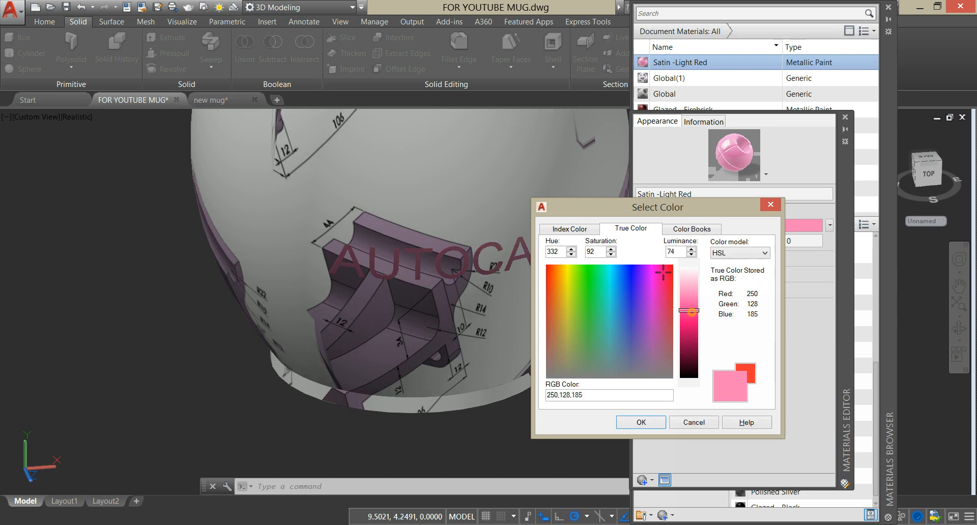
left_click(690, 311)
left_click(689, 334)
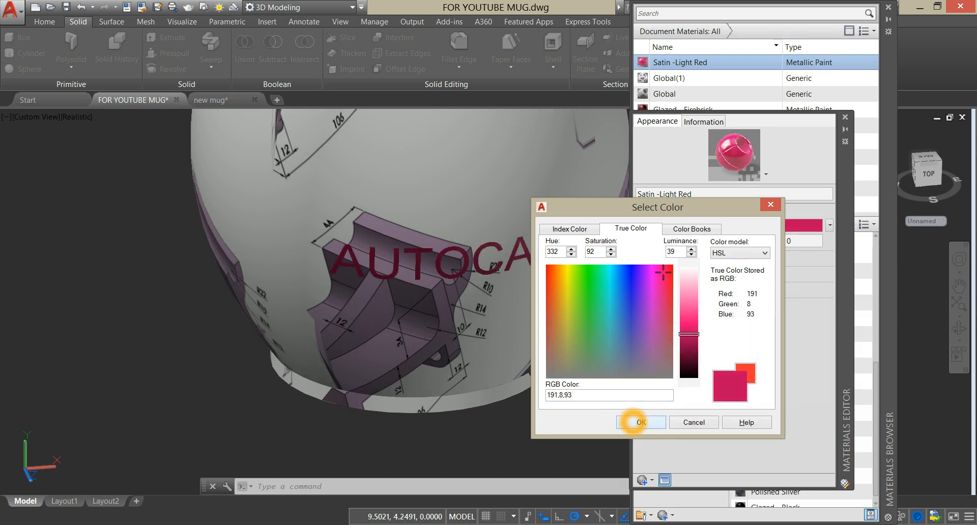
left_click(641, 421)
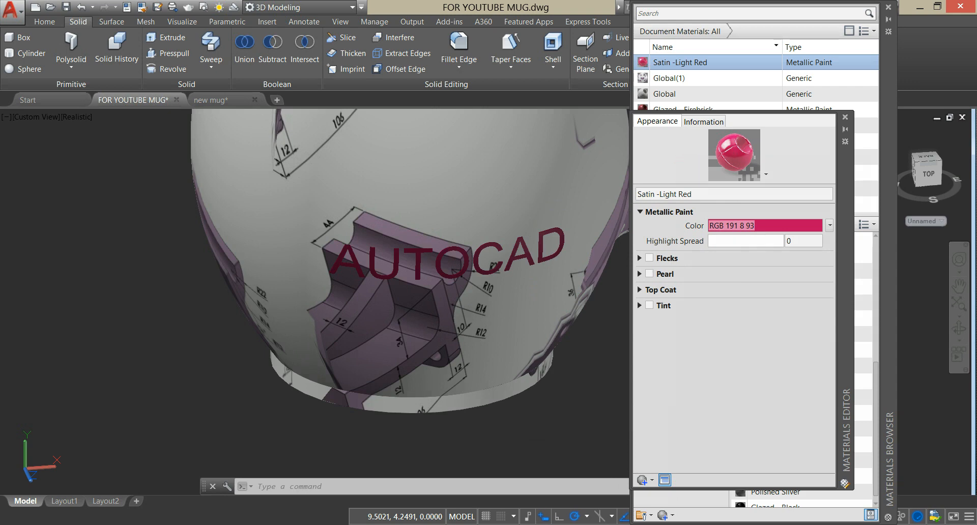
left_click(845, 117)
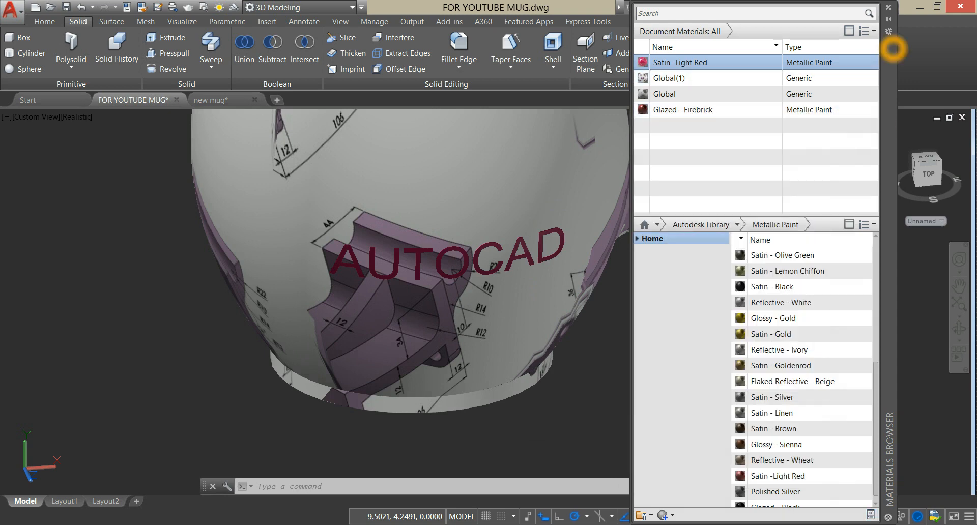
left_click(888, 7)
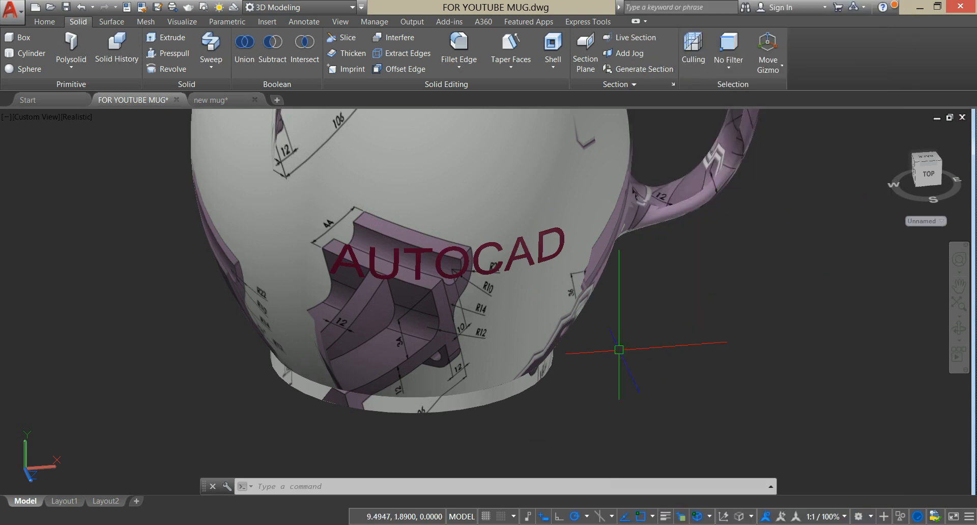
Step: Union the raised AUTOCAD lettering with the mug body into a single solid
mouse_move(619, 350)
middle_mouse_down("shift")
mouse_move(600, 305)
mouse_move(621, 342)
middle_mouse_up("shift")
scroll(604, 320, "down", 4)
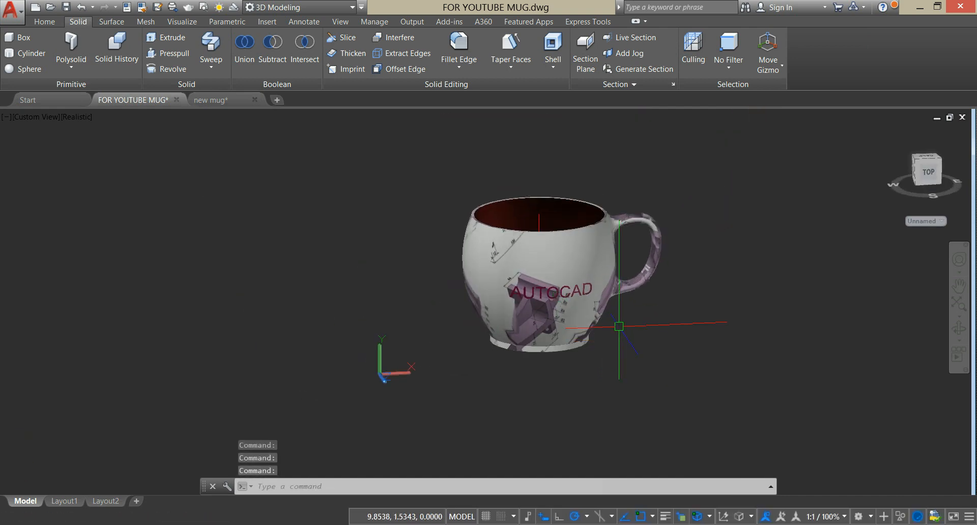
scroll(617, 332, "up", 3)
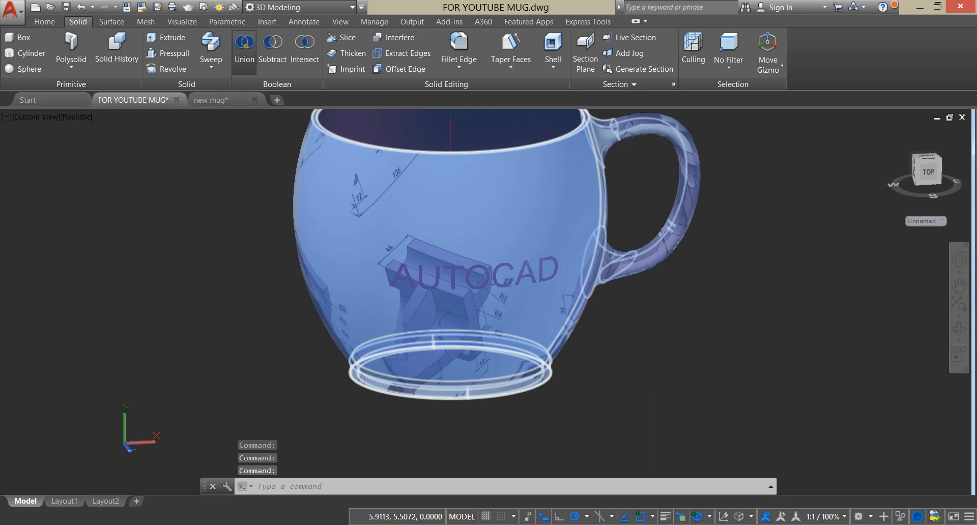
left_click(244, 50)
scroll(535, 253, "up", 5)
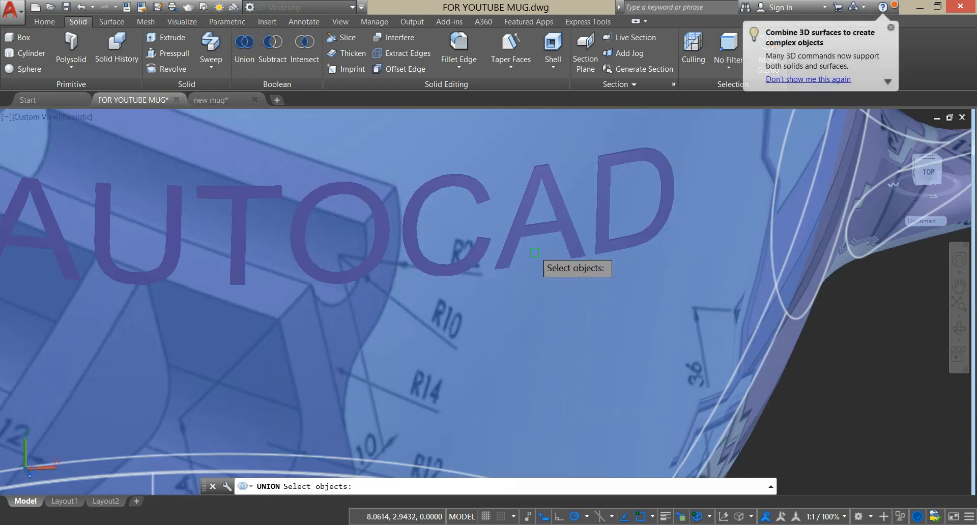
scroll(534, 253, "down", 5)
left_click(534, 235)
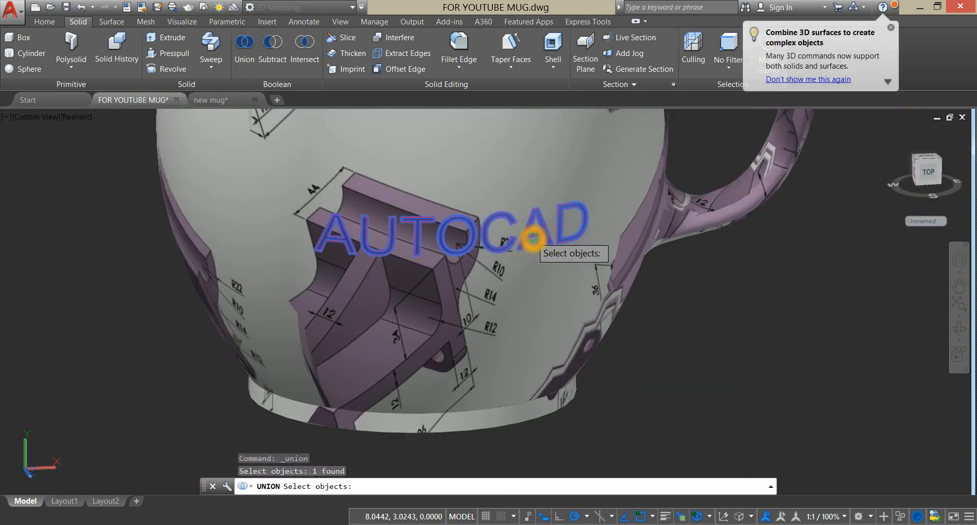
left_click(552, 175)
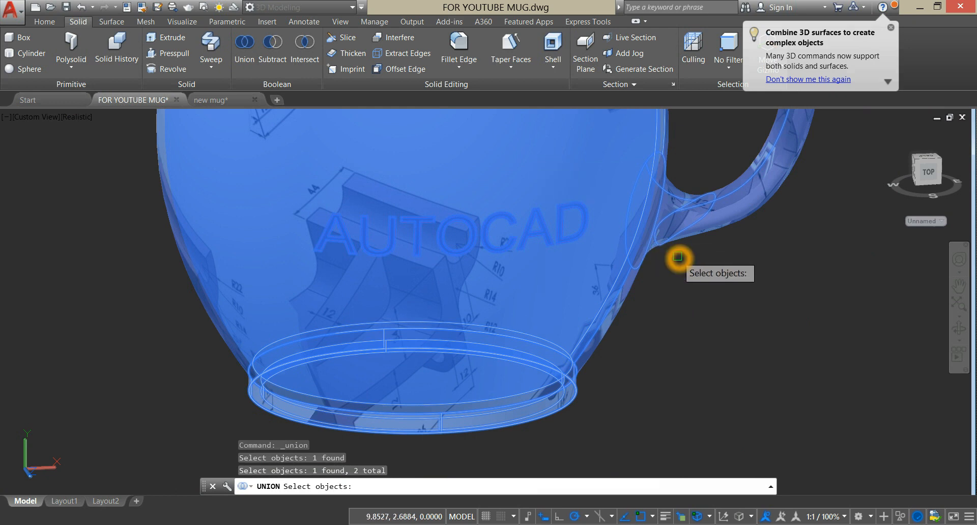
key("Return")
left_click(582, 234)
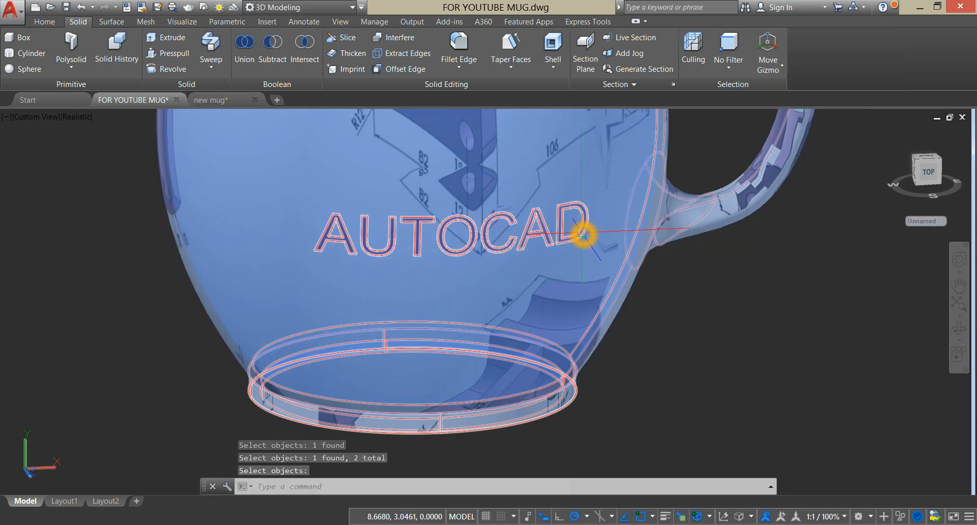
scroll(685, 305, "down", 5)
key("Escape")
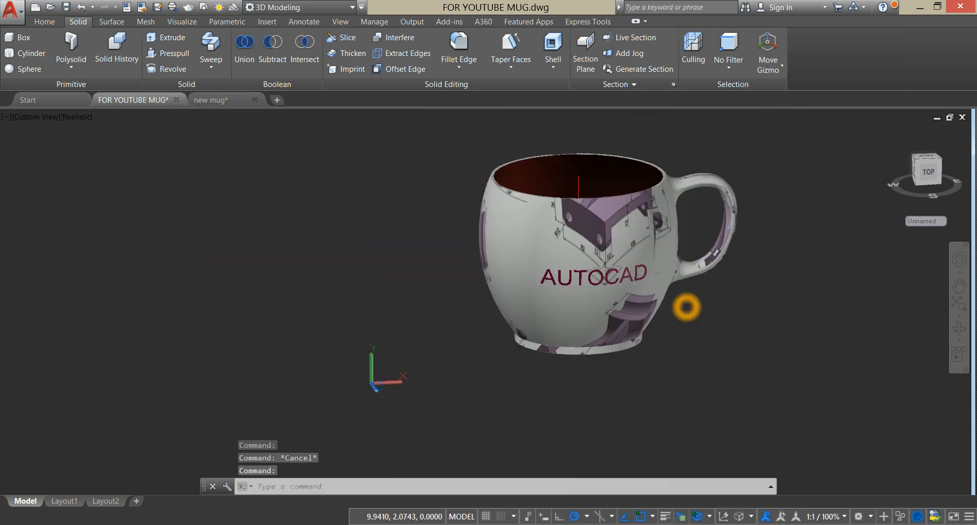
Step: Move the joined mug sideways along the ground, clear of the leftover construction geometry
left_click(653, 301)
right_click(761, 182)
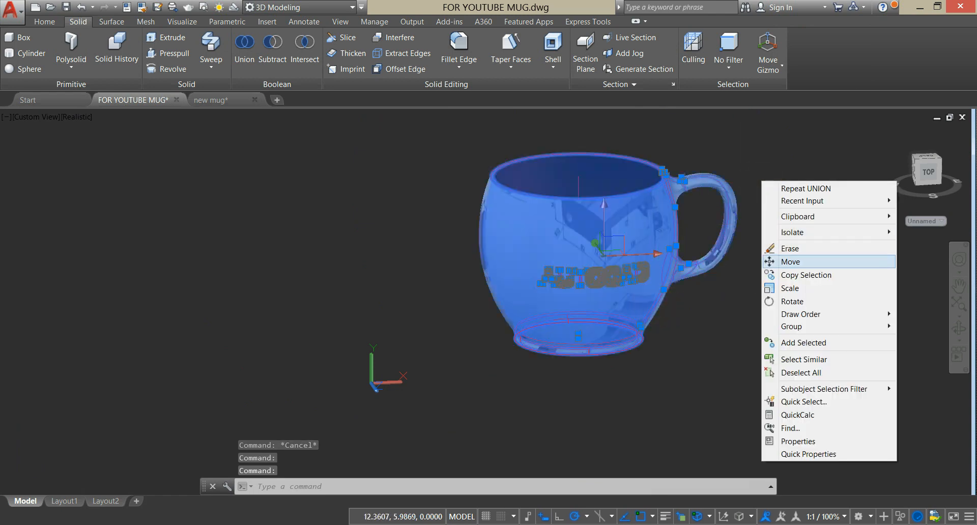
left_click(807, 257)
left_click(608, 375)
middle_click_drag(756, 344, 427, 364)
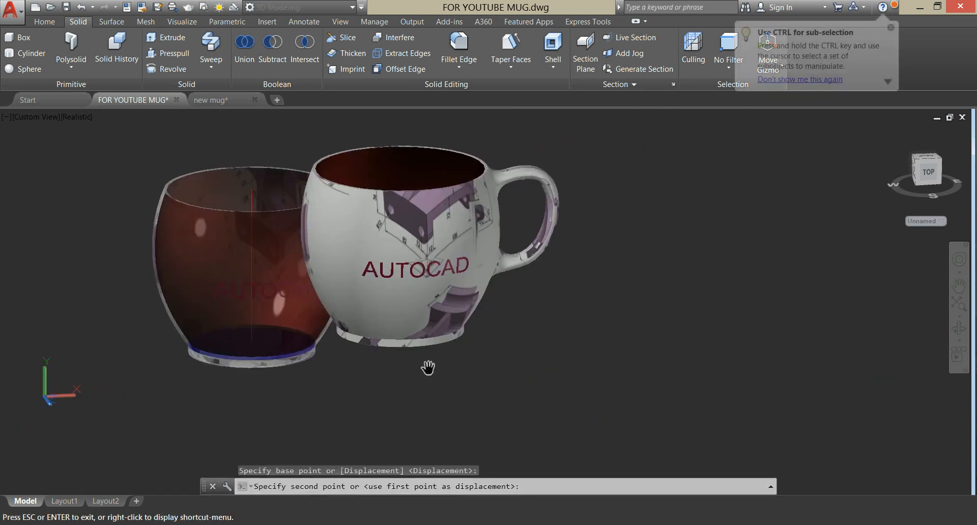
left_click(627, 359)
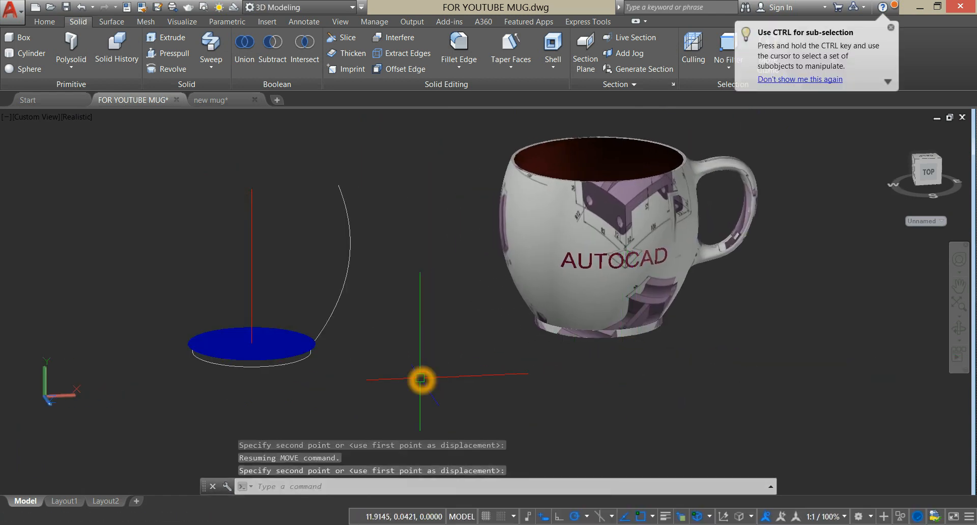
Step: Erase the leftover construction geometry: the red axis line, profile arc, blue disc and base circle
left_click(414, 388)
left_click(96, 160)
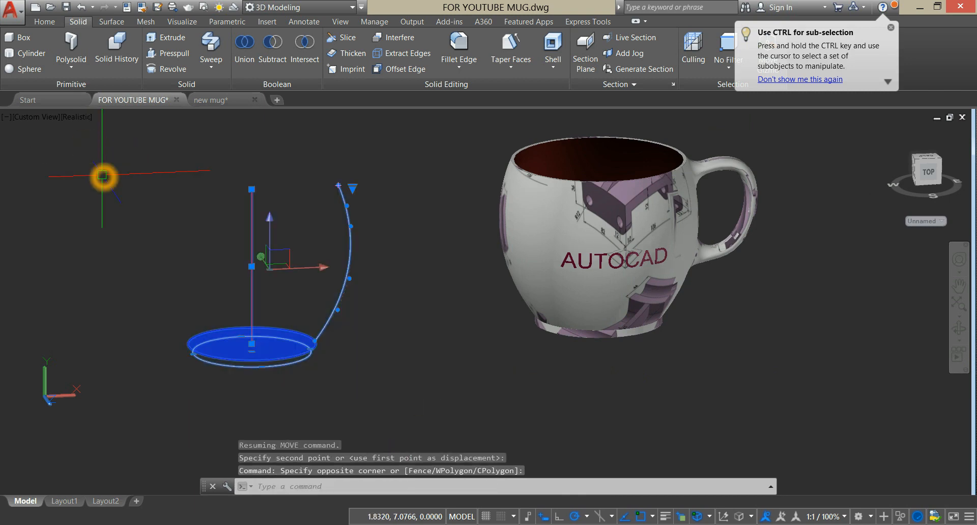
key("Delete")
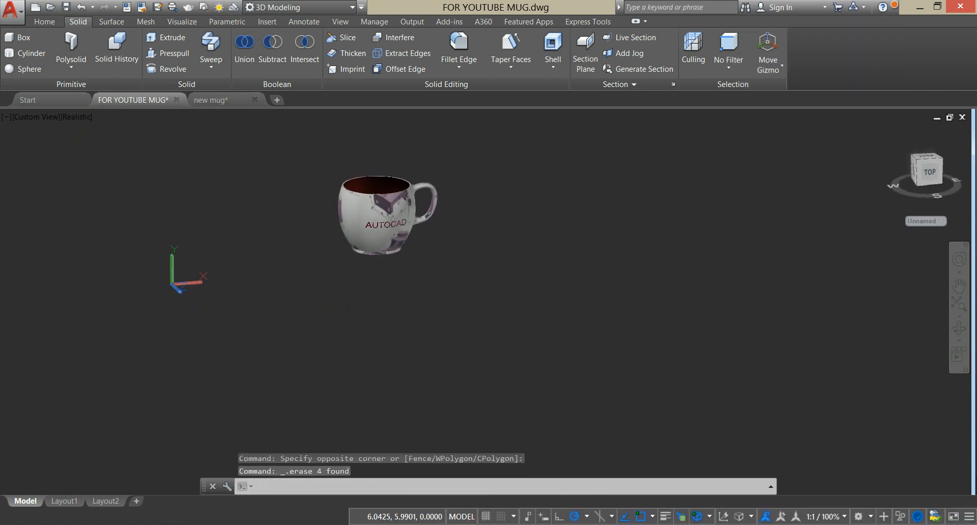
Step: Examine the finished mug from several angles, including its interior, base, handle joints and AUTOCAD lettering
scroll(332, 229, "up", 2)
middle_click_drag(332, 239, 310, 258, "shift")
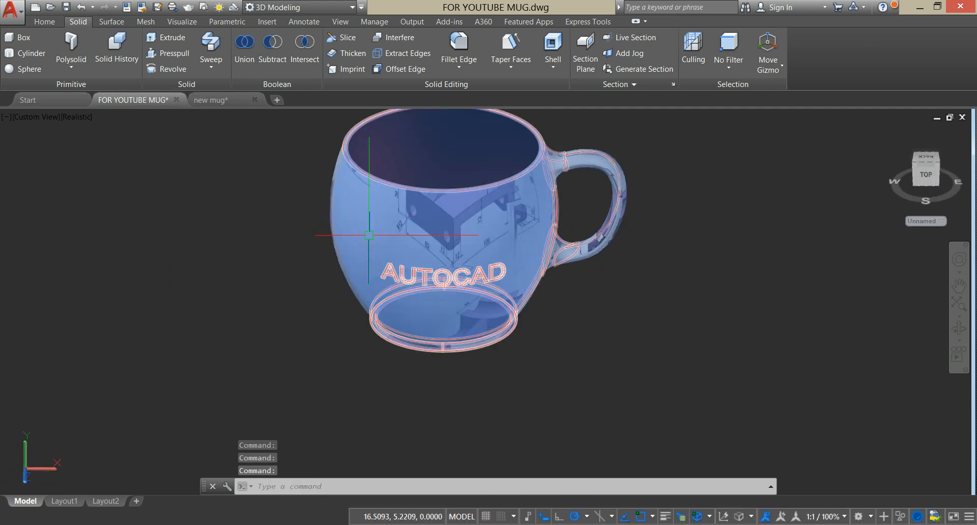
middle_click_drag(368, 234, 388, 271)
key("Escape")
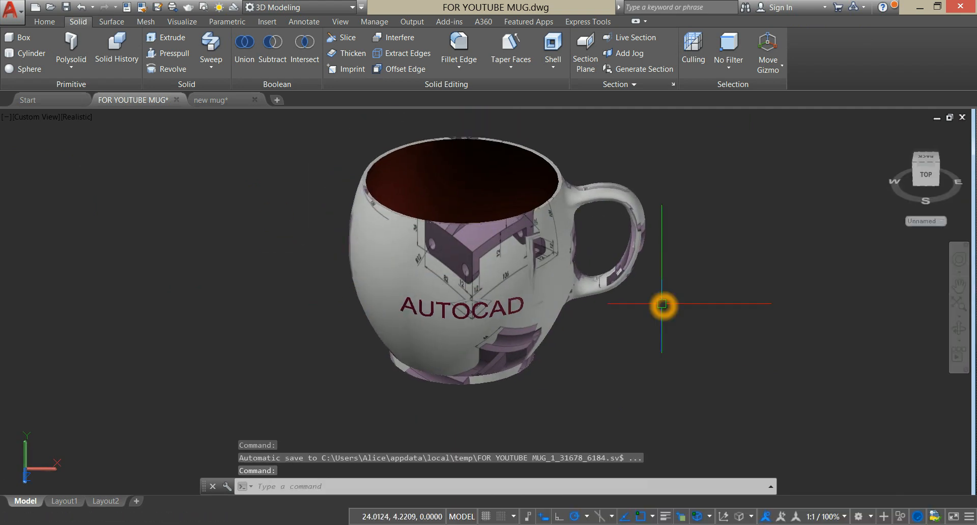
middle_click_drag(662, 304, 632, 364, "shift")
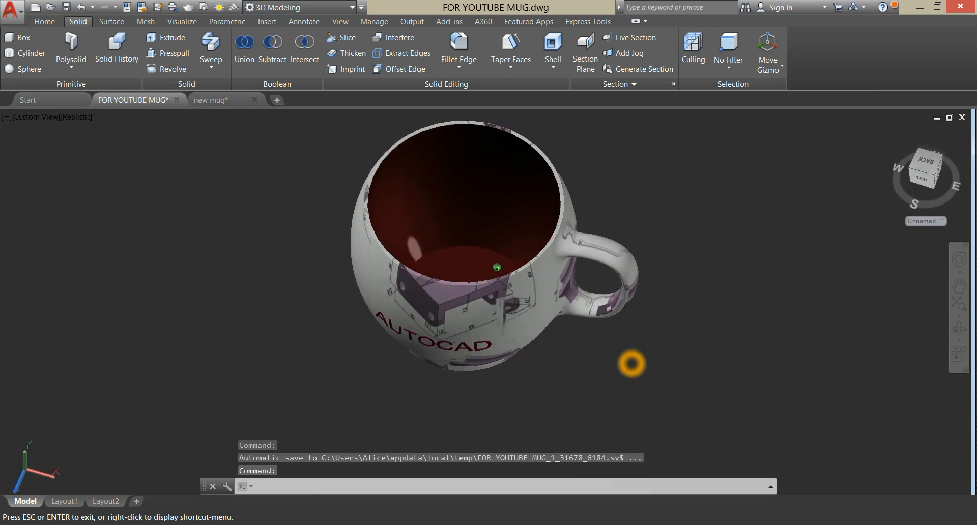
left_click(553, 307)
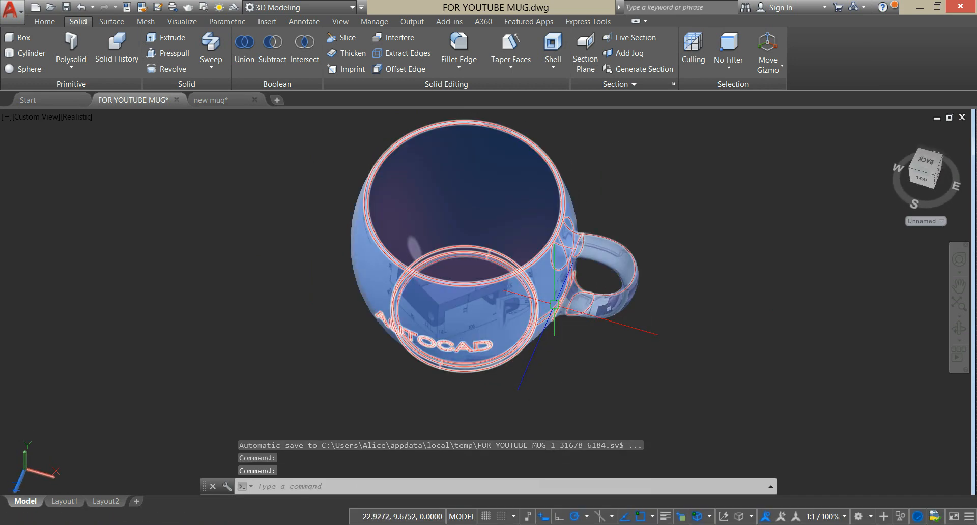
middle_click_drag(658, 303, 661, 200, "shift")
scroll(509, 285, "up", 5)
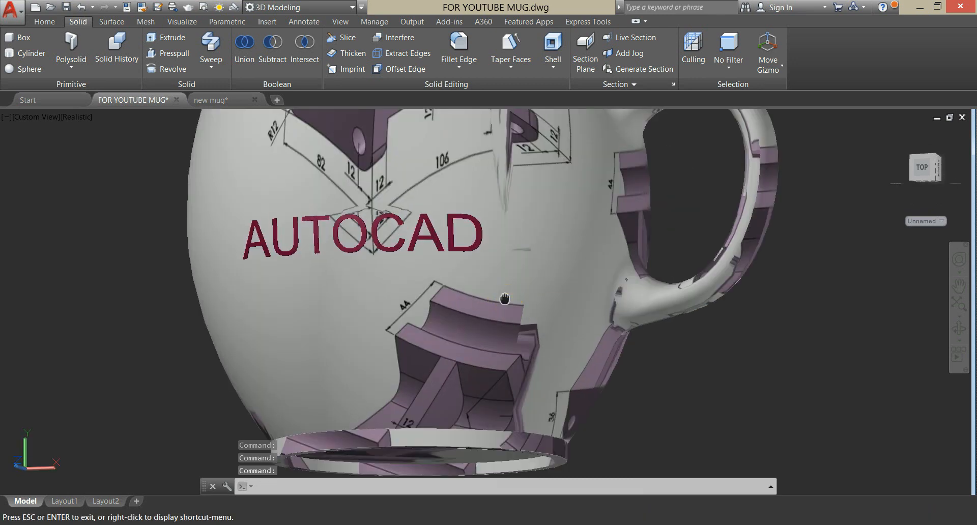
middle_click_drag(509, 281, 541, 331, "shift")
scroll(540, 331, "down", 3)
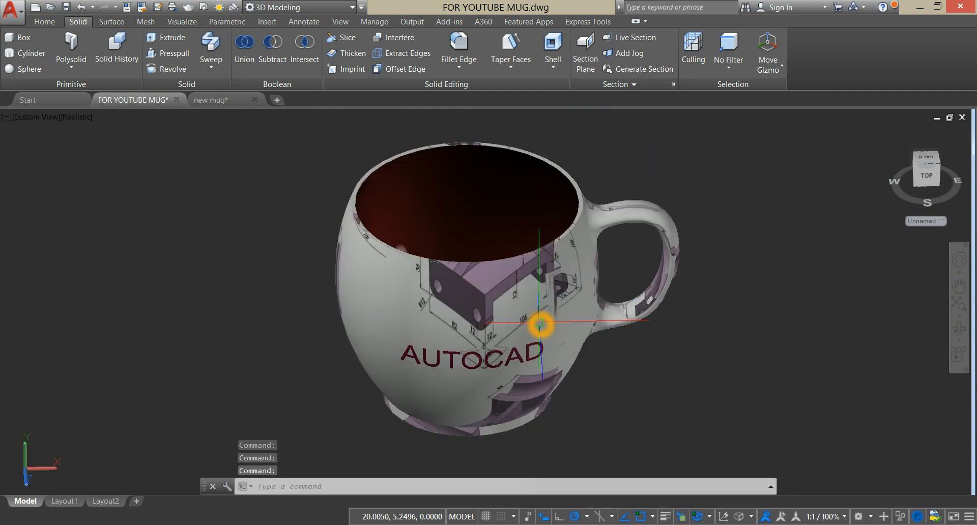
right_click(797, 524)
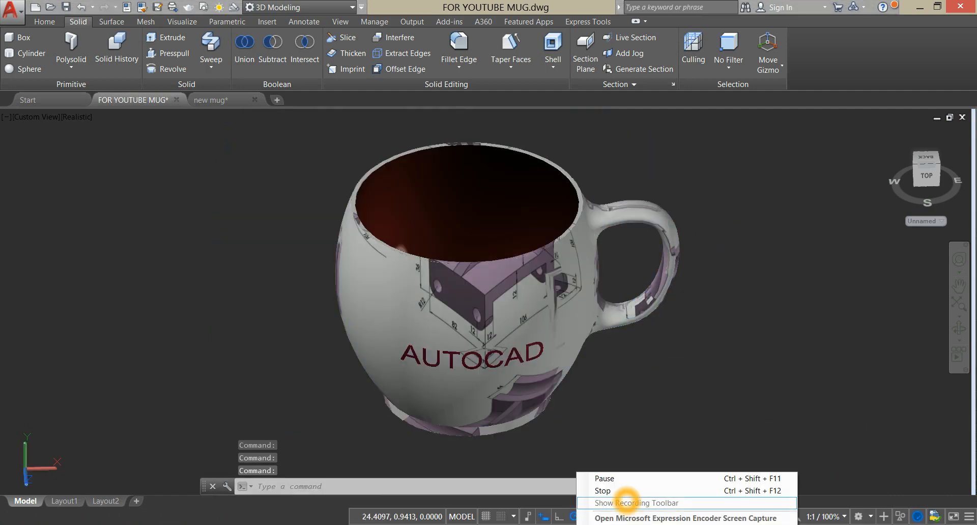